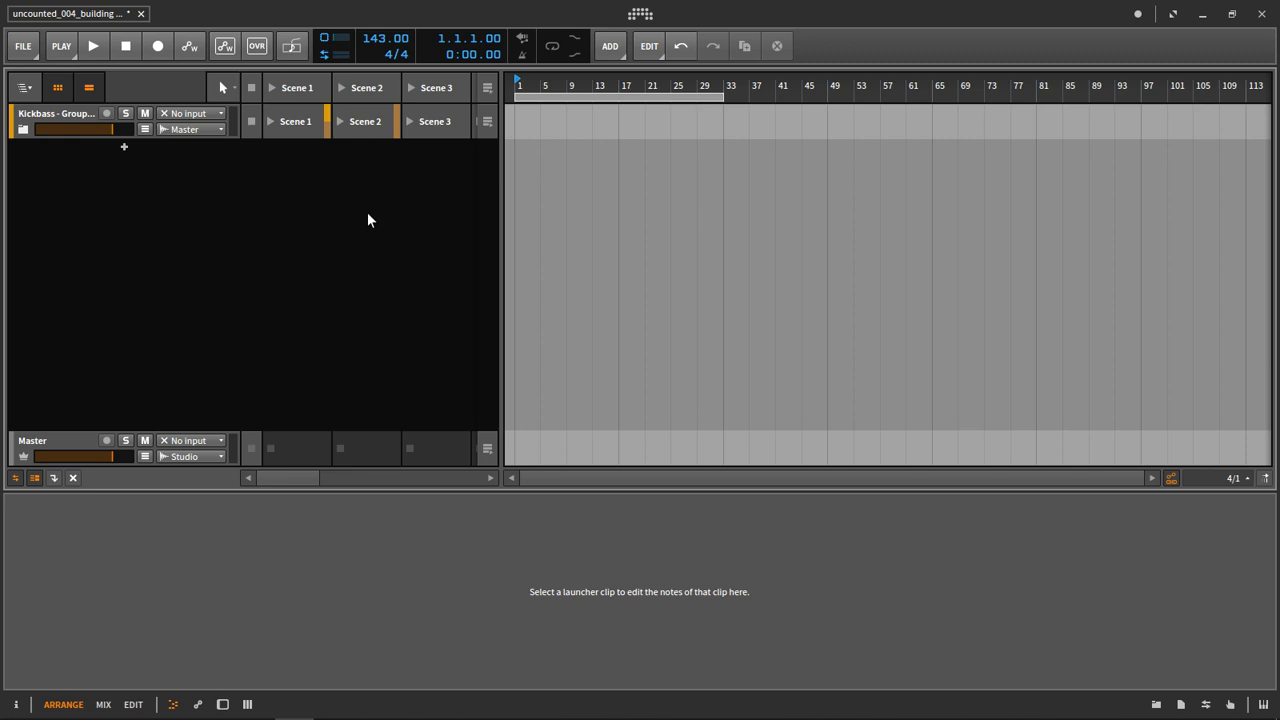
- Play the project briefly to listen to the existing Kickbass group
right_click(97, 189)
click(55, 182)
key(space)
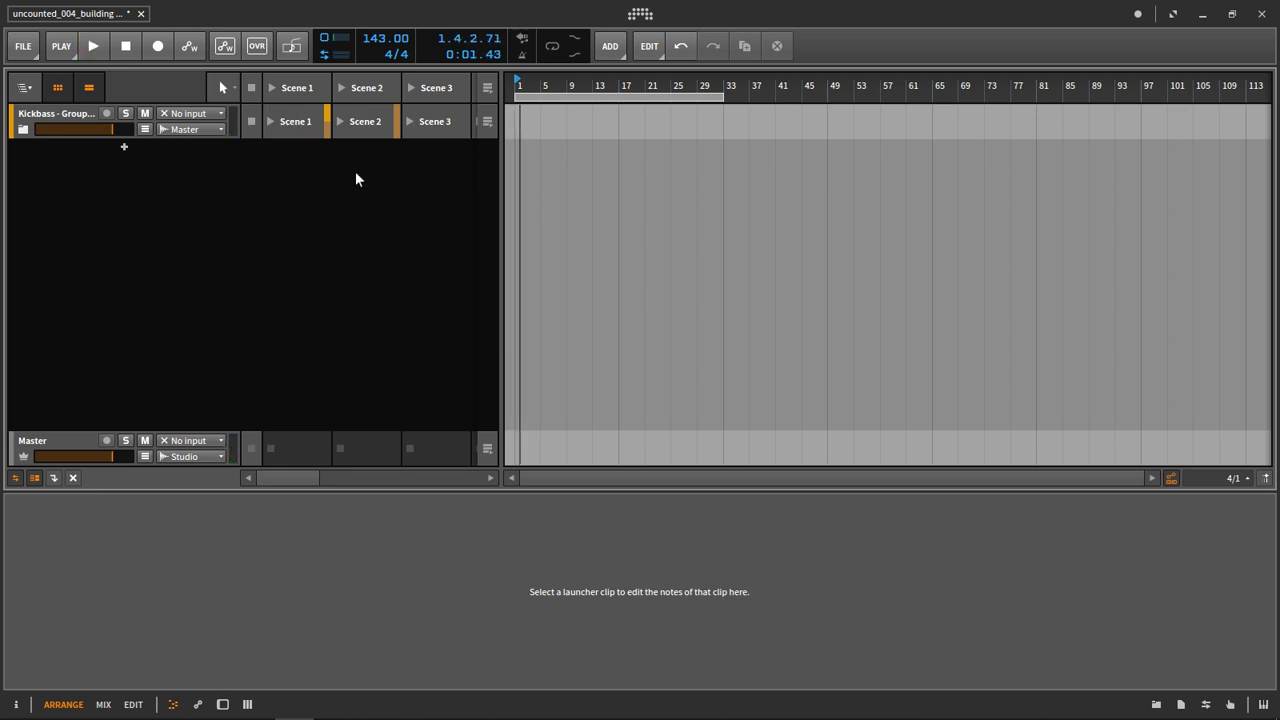
key(space)
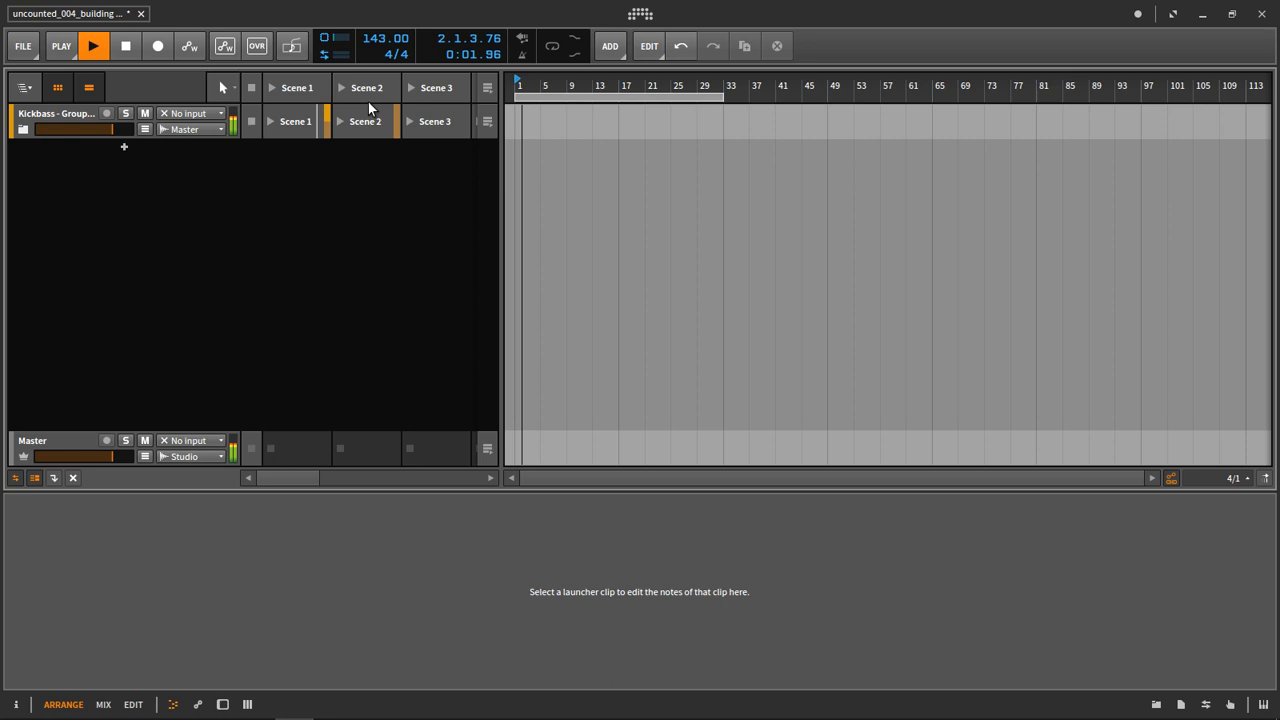
key(space)
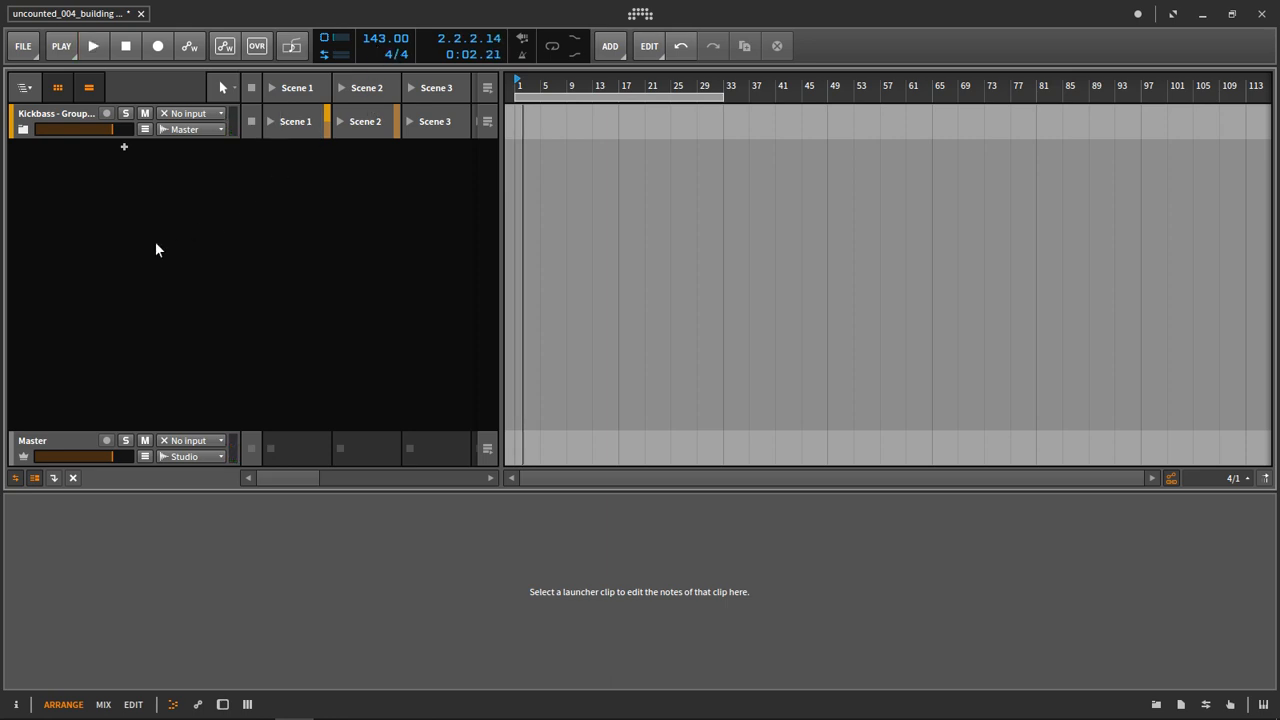
- Add an instrument track below the Kickbass group and create an empty clip in its Scene 1 slot
right_click(111, 161)
click(136, 175)
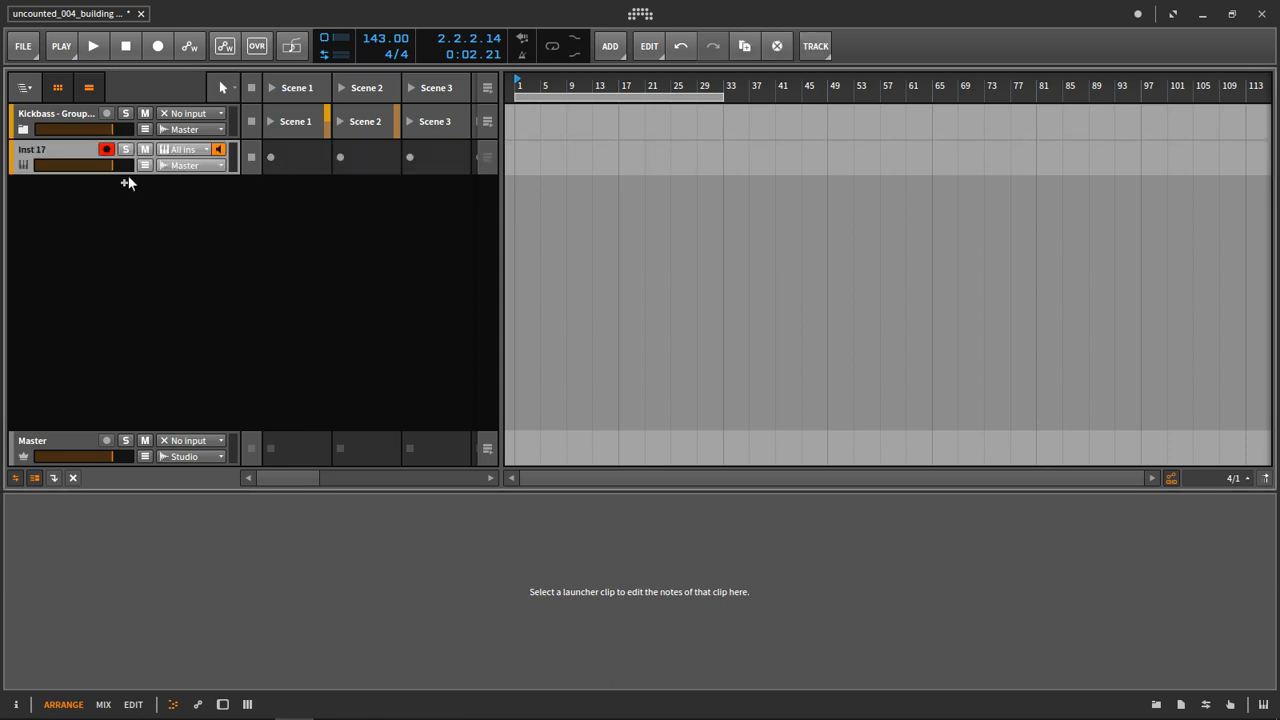
double_click(312, 159)
- Place four 1/16 D2 notes in the clip on beats 1.1, 1.2, 1.3 and 1.4
drag(283, 502, 271, 510)
double_click(222, 580)
double_click(332, 581)
double_click(440, 581)
double_click(555, 581)
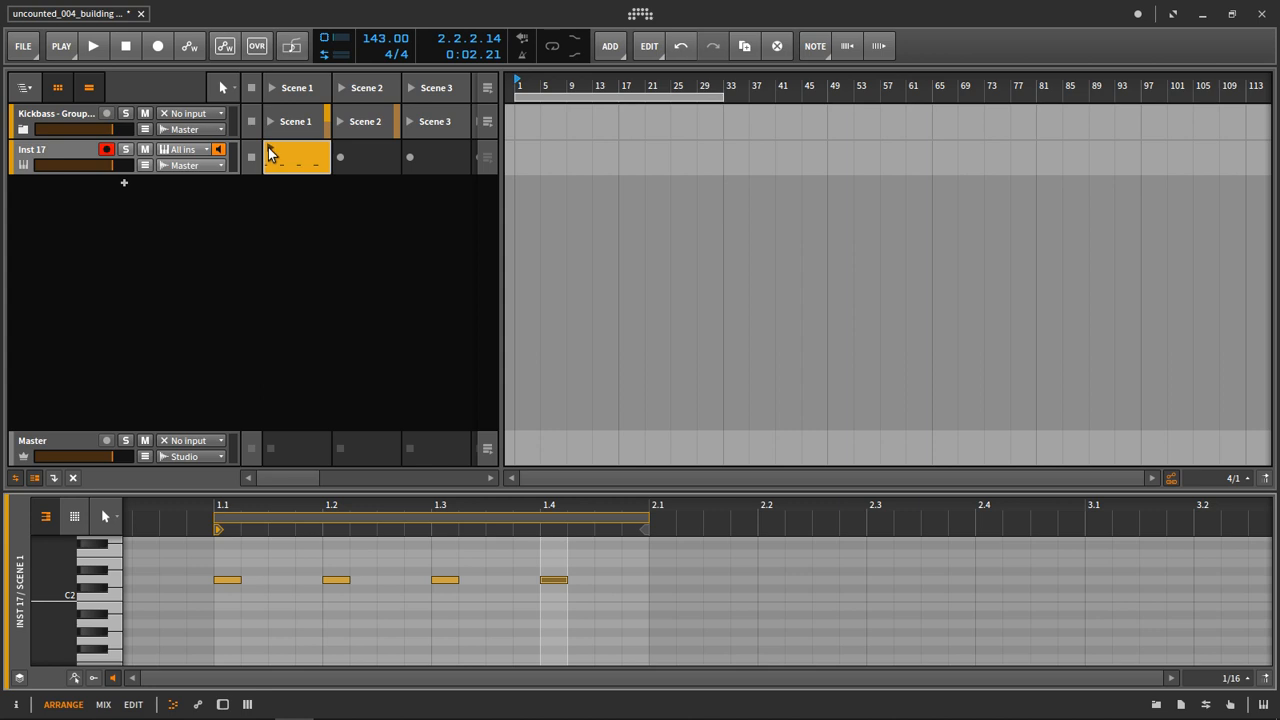
- Launch the Scene 1 clip, load the Polysynth instrument on the new track and audition it
click(271, 153)
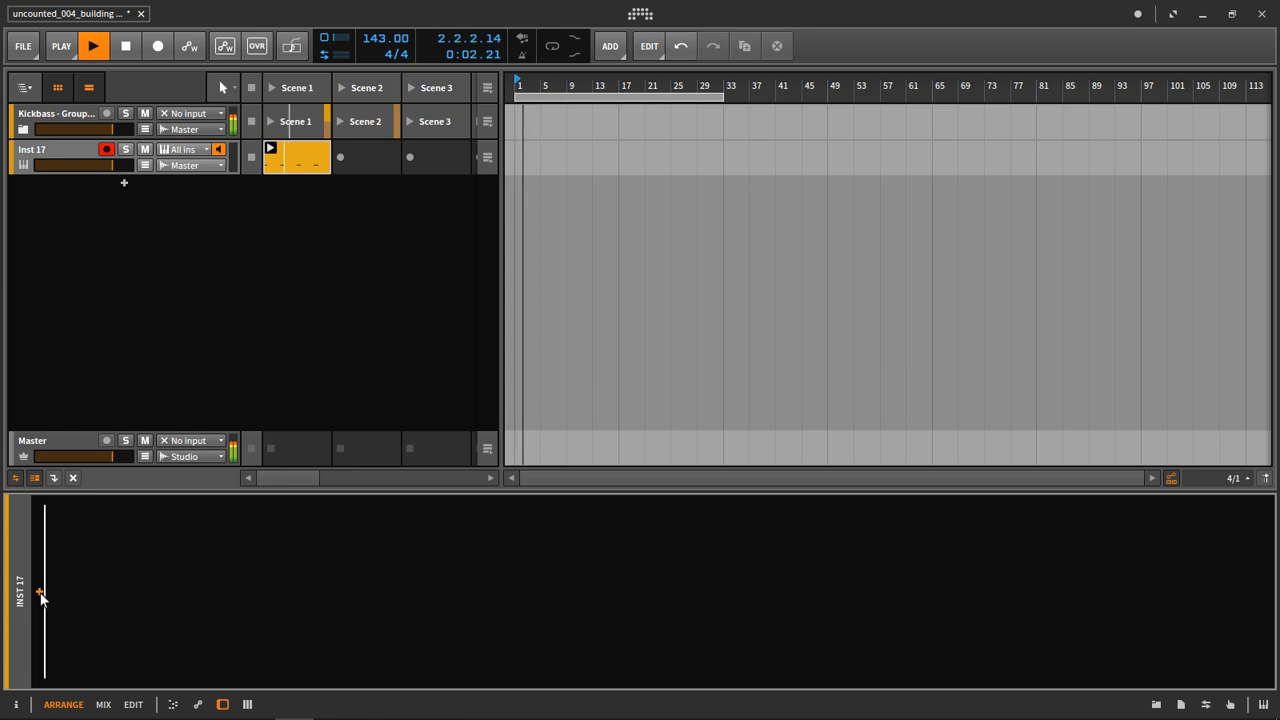
click(38, 596)
text(poly)
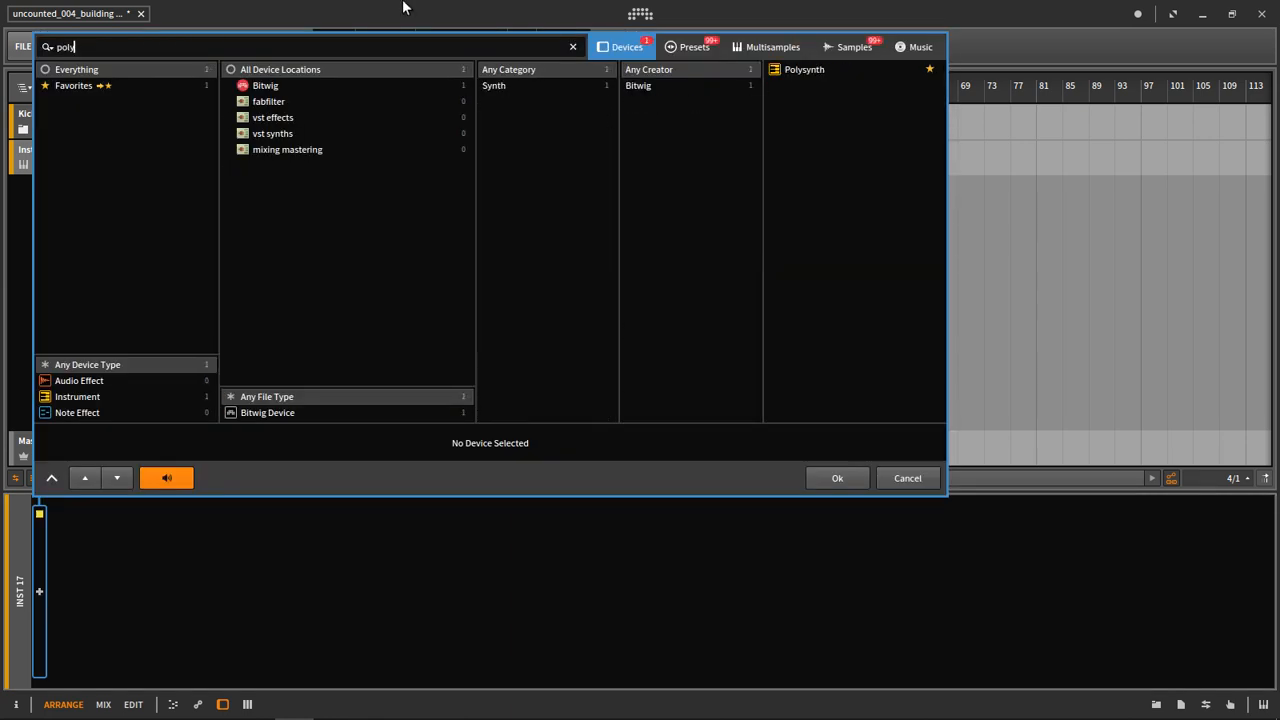
double_click(818, 71)
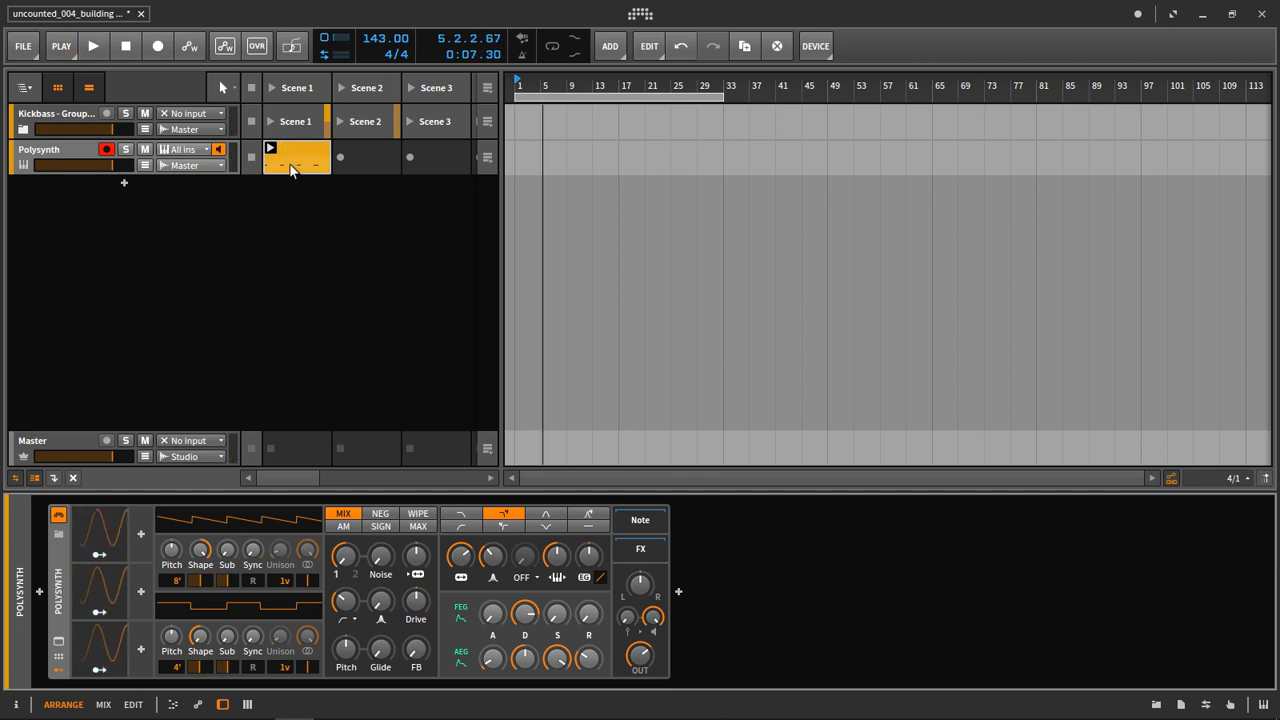
key(space)
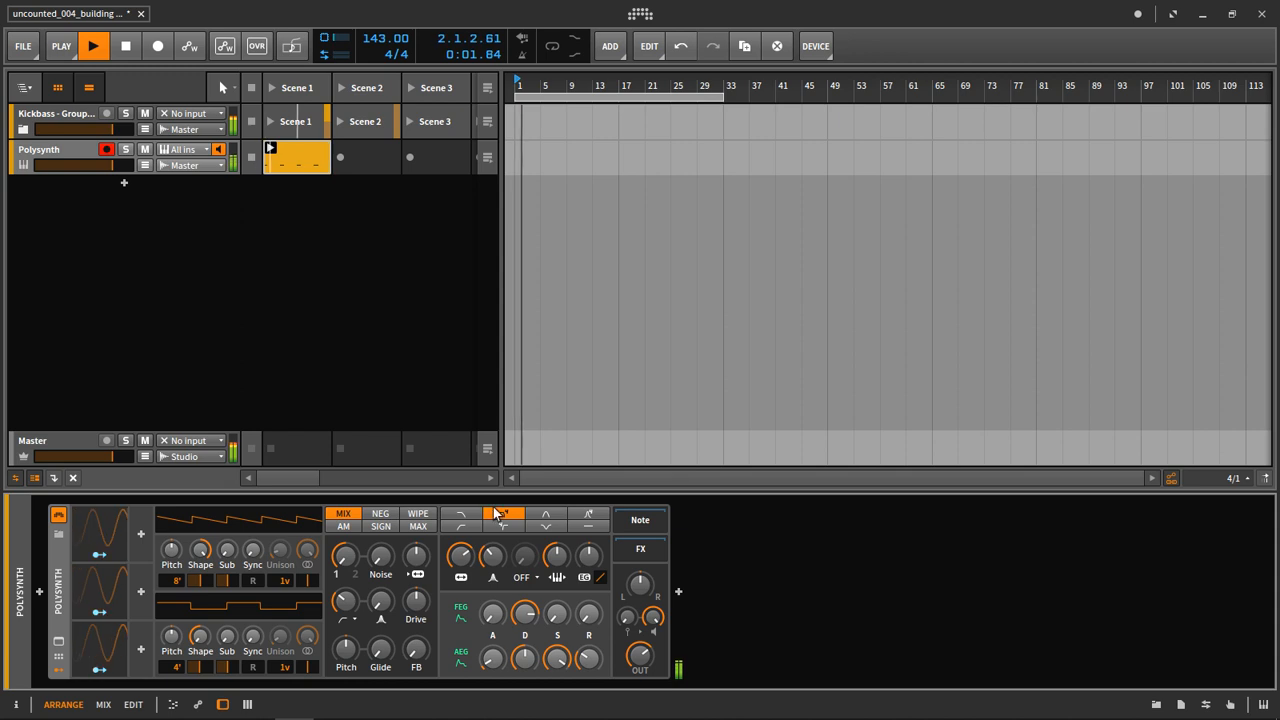
key(space)
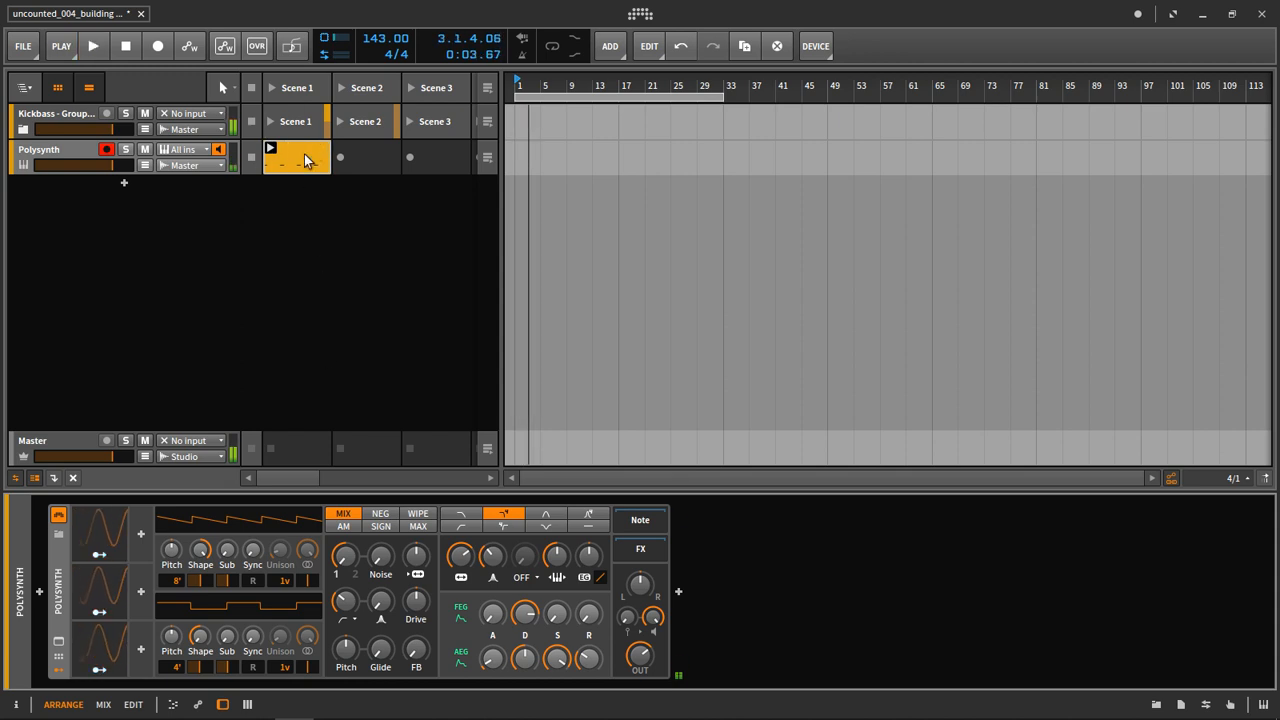
- Move the four D2 notes in the Scene 1 clip to positions 1.1.3, 1.2.3, 1.3.1 and 1.3.4
double_click(305, 158)
drag(425, 510, 425, 556)
drag(318, 598, 509, 598)
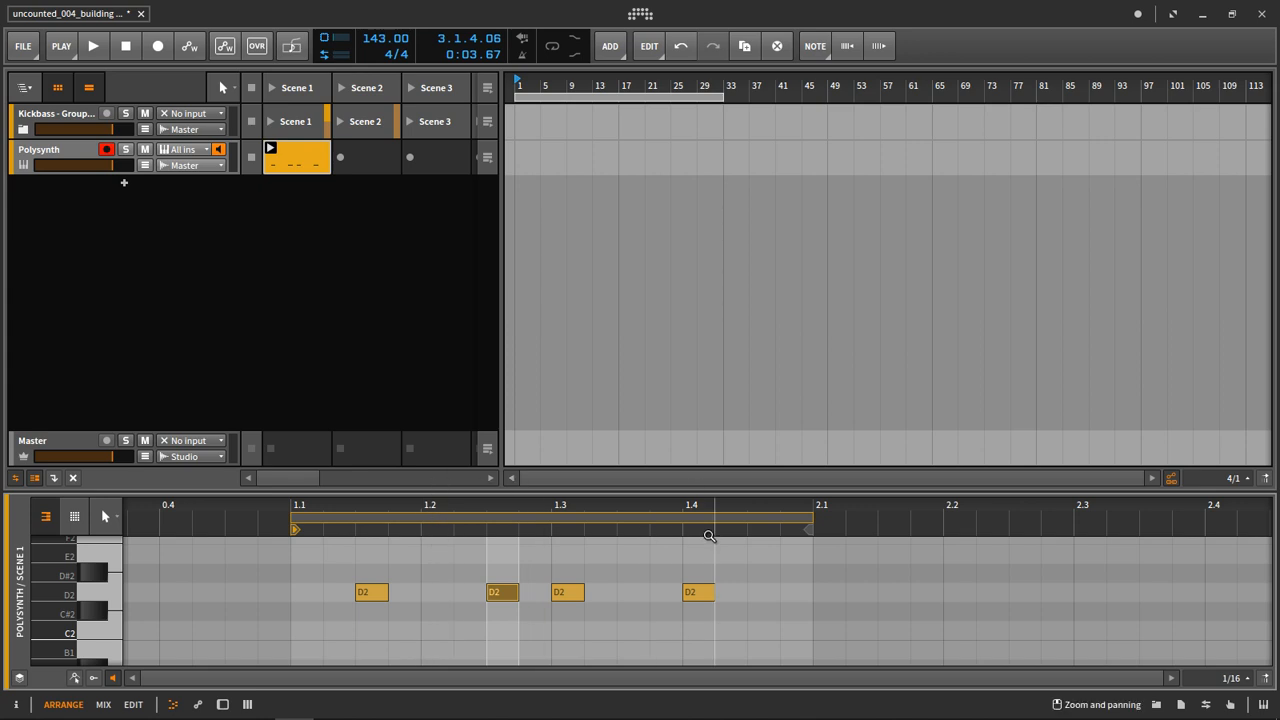
key(space)
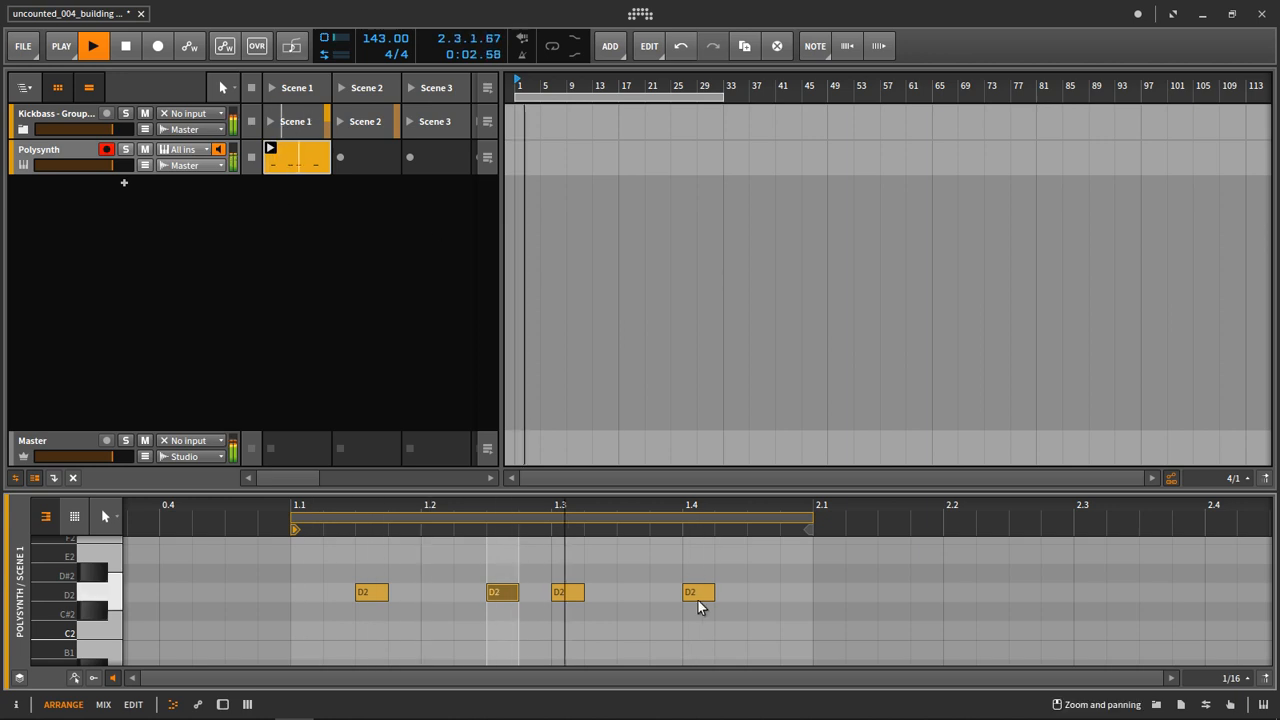
drag(702, 603, 677, 603)
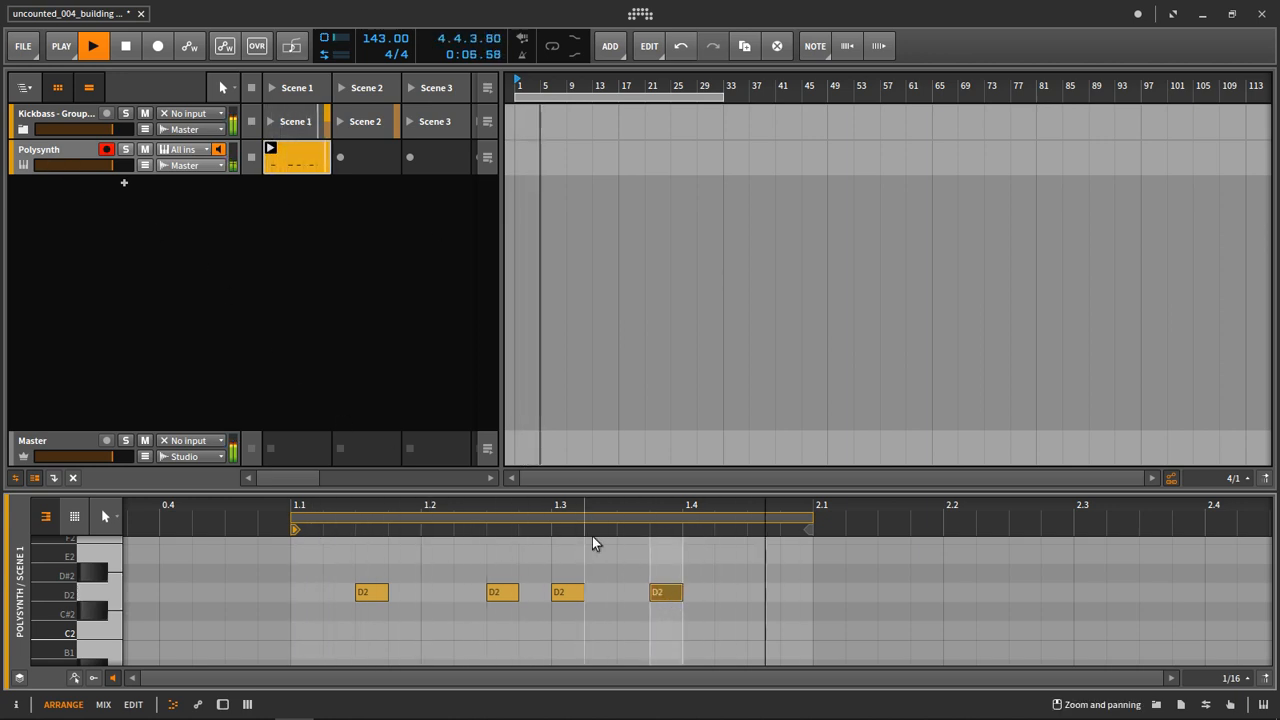
- Add a 1/16 D1 note at 1.4.3 and fold the note editor to show only the pitches in use
drag(670, 594, 797, 600)
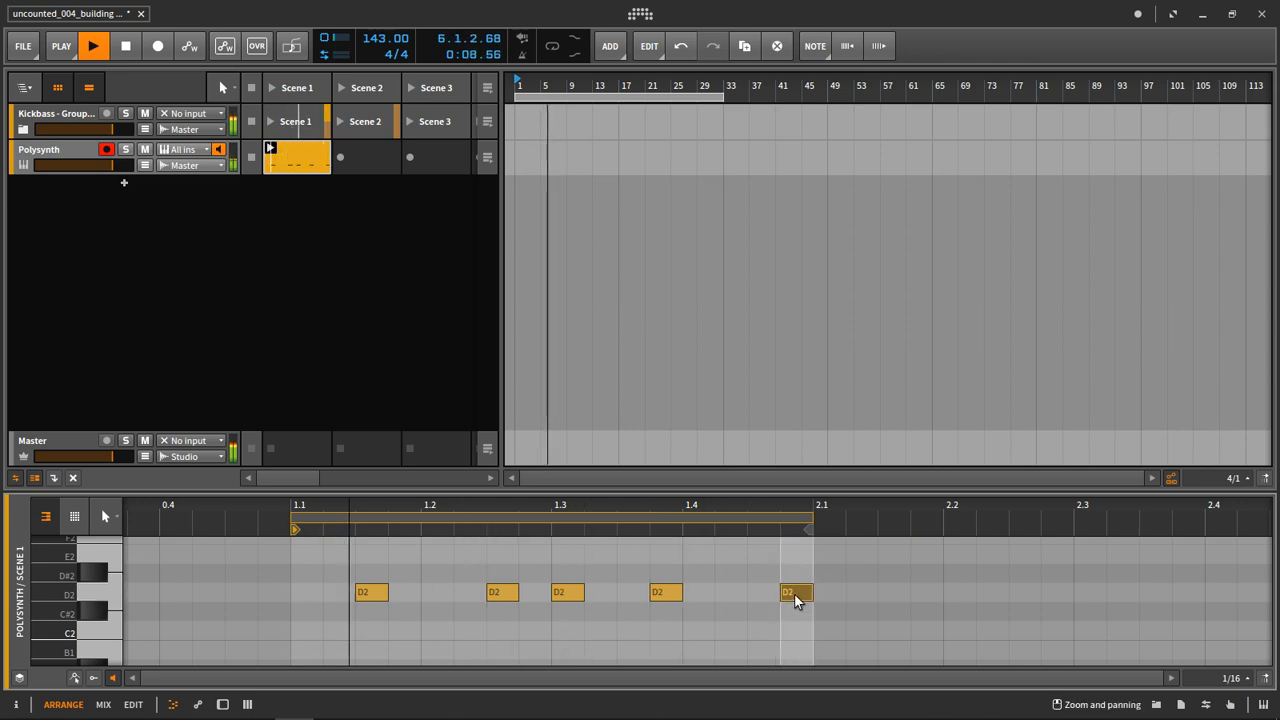
double_click(795, 595)
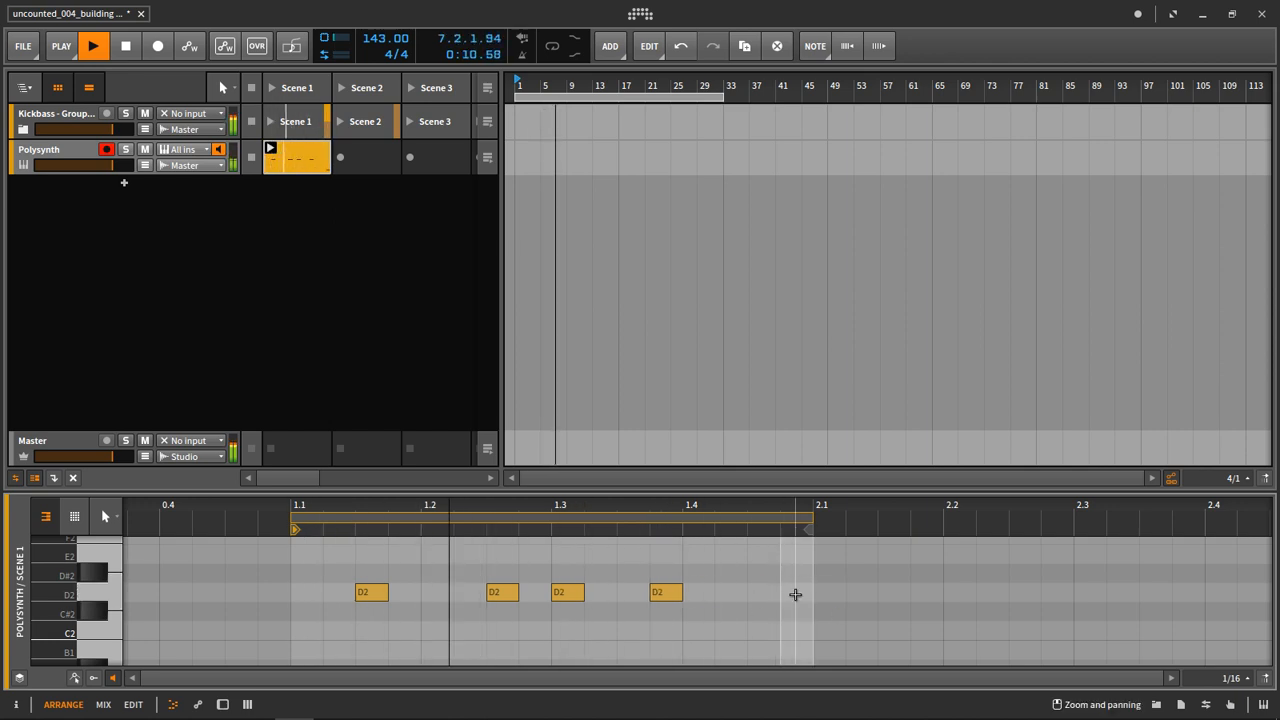
scroll(795, 595, down, 3)
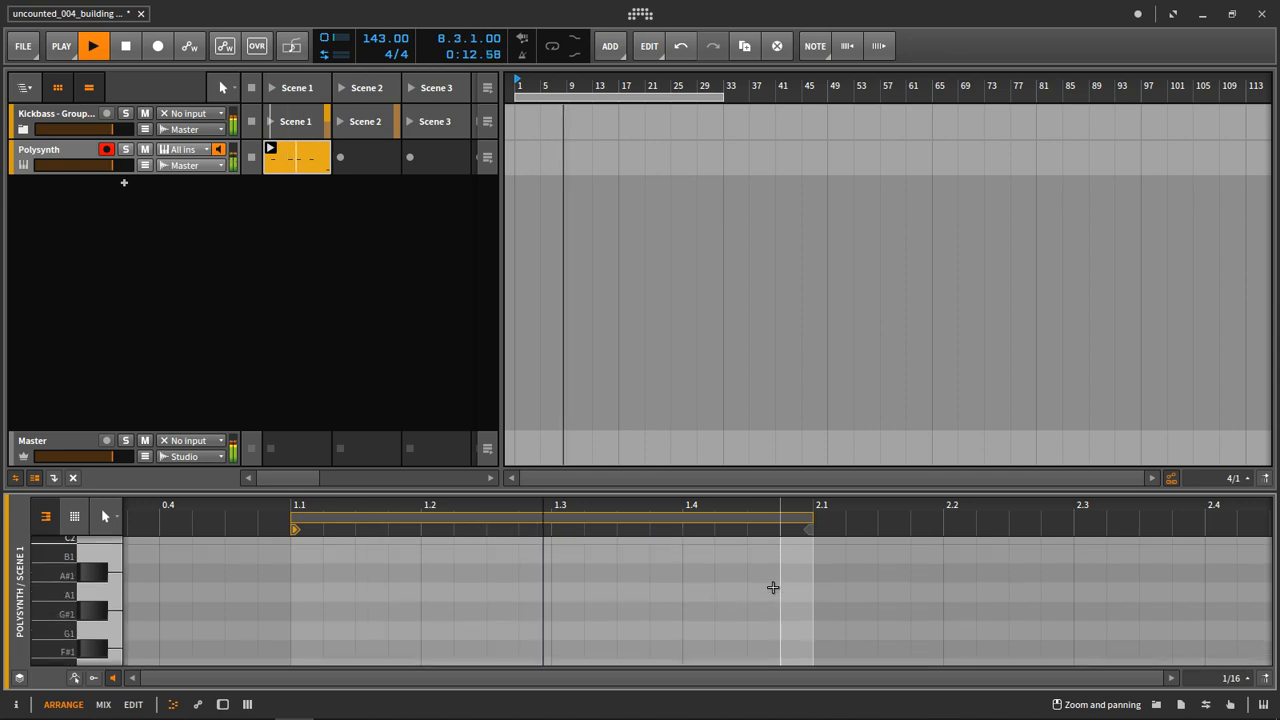
double_click(792, 630)
drag(779, 631, 767, 631)
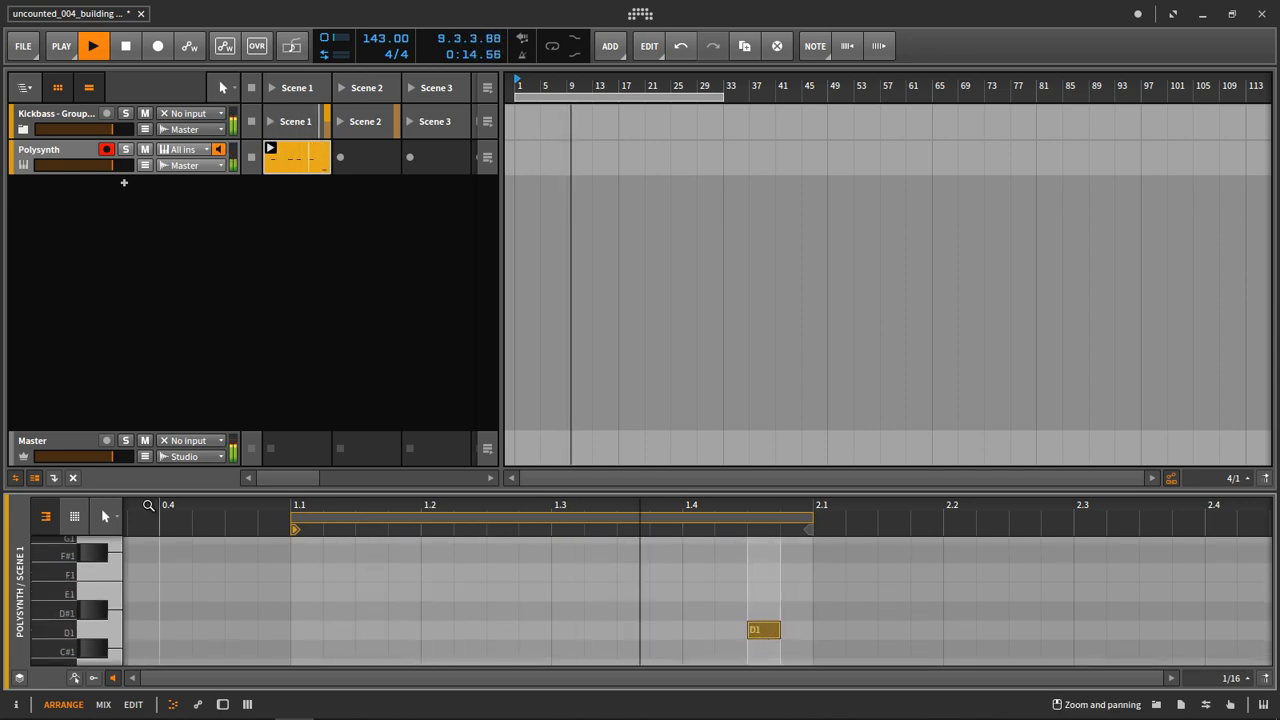
click(74, 517)
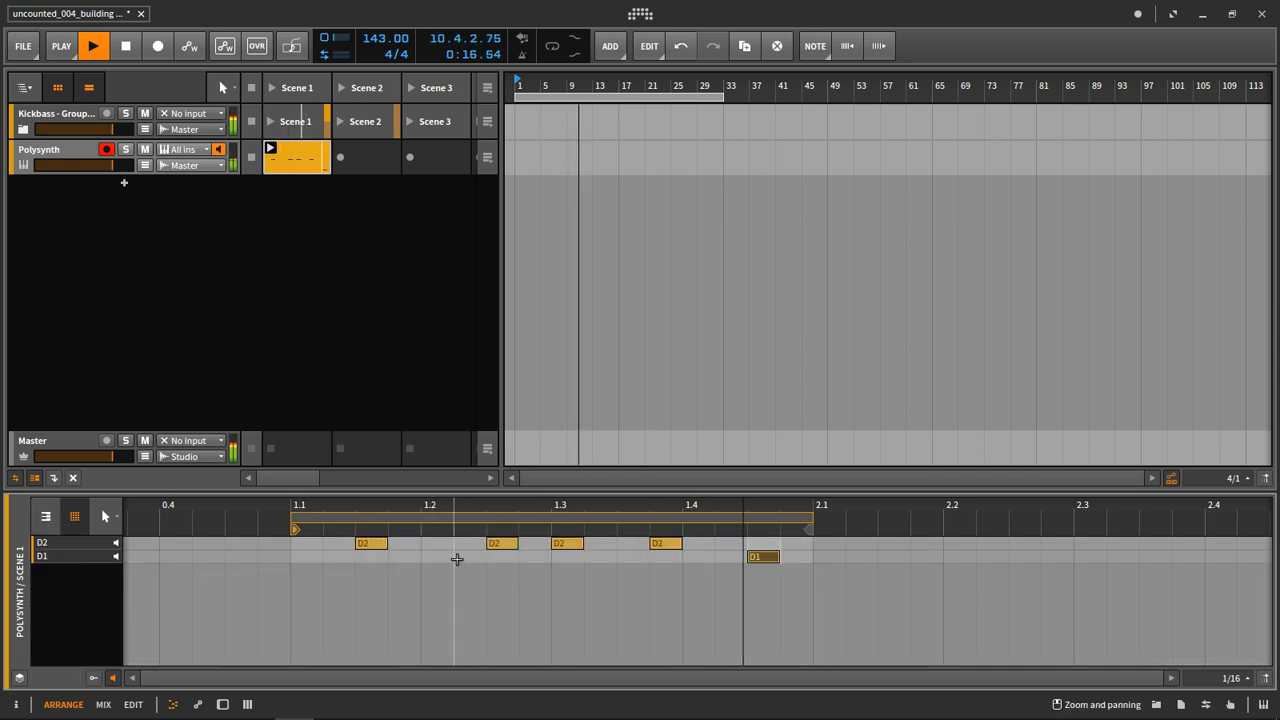
key(space)
- Play the clip, shift the Polysynth oscillator blend towards oscillator 2 and set the mix mode to MAX
click(61, 151)
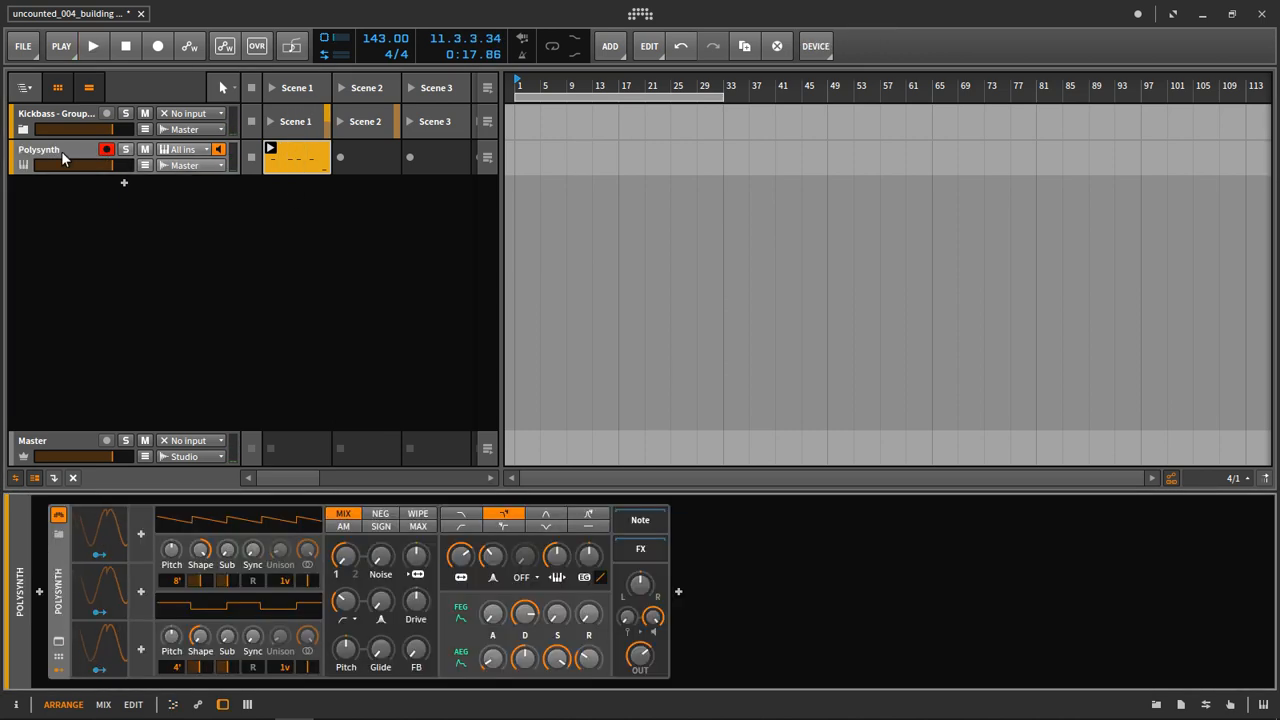
key(space)
drag(226, 580, 253, 540)
click(418, 514)
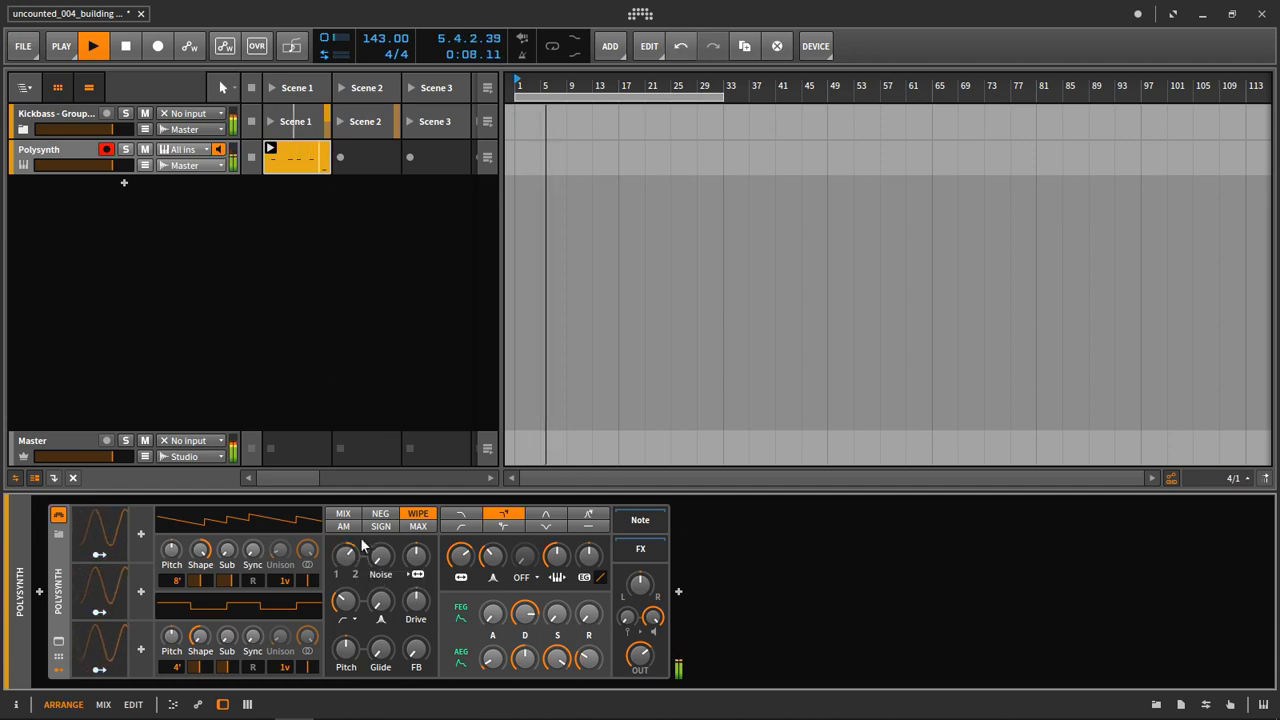
click(418, 526)
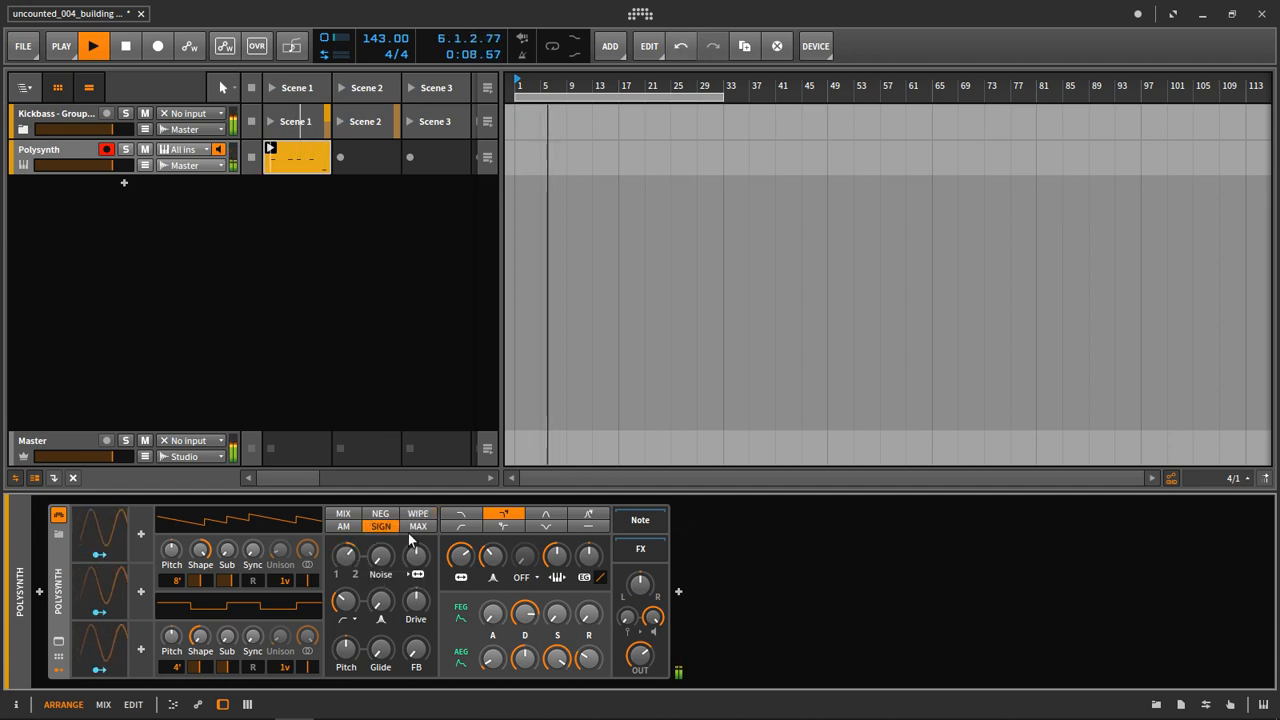
- Adjust the Polysynth filter resonance and set the filter's waveshaper to 2ND at about 33%
drag(492, 558, 492, 555)
click(527, 578)
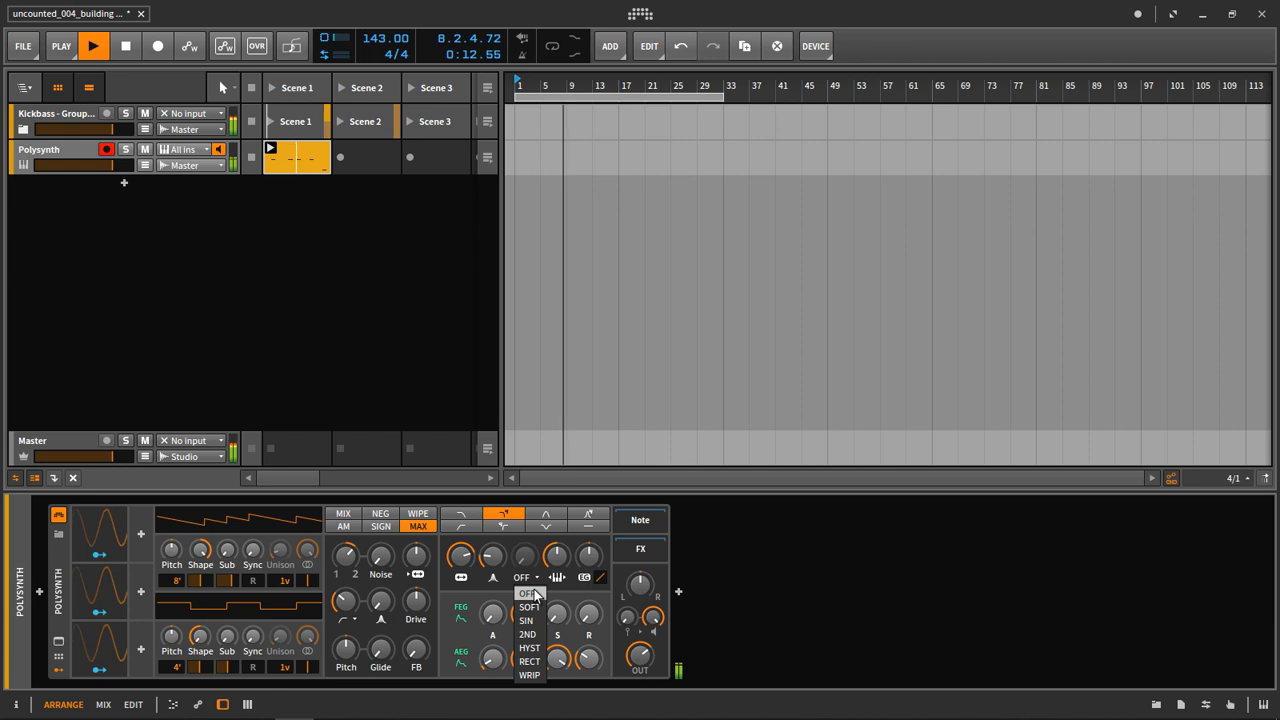
click(528, 635)
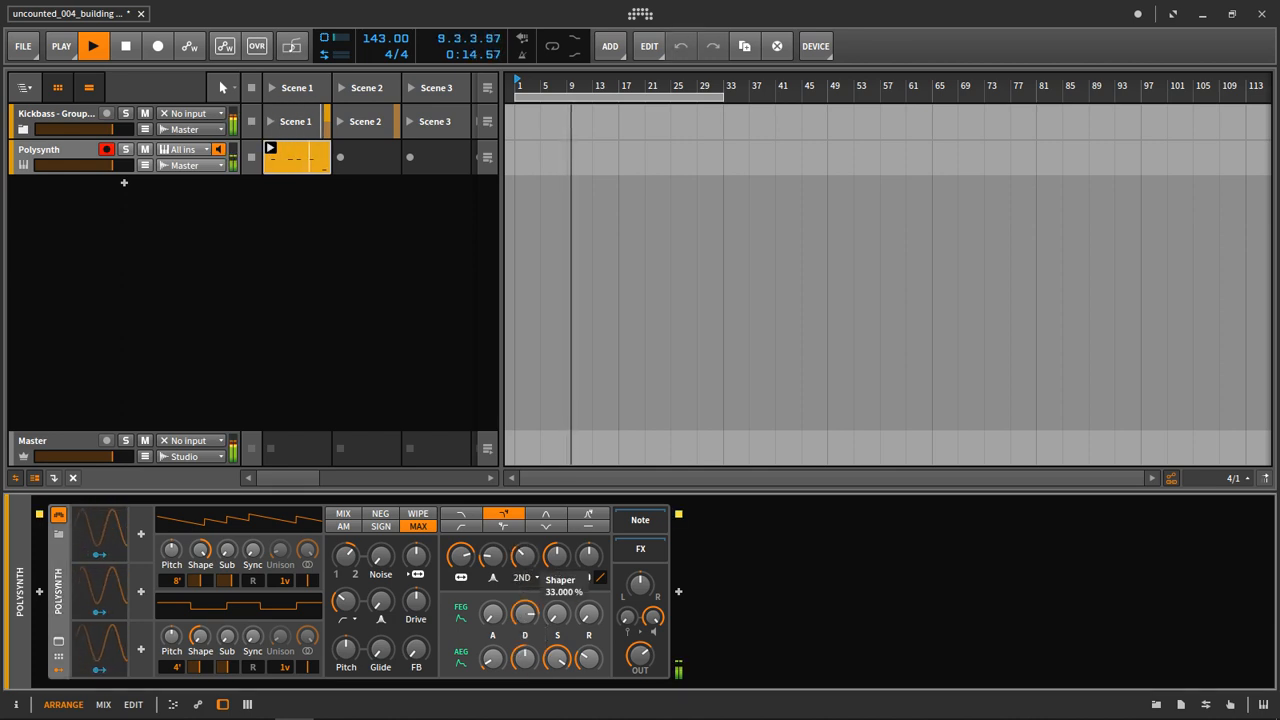
- Route Classic LFO 2 to the filter's Shaper amount with a modulation depth of about +0.33
click(99, 611)
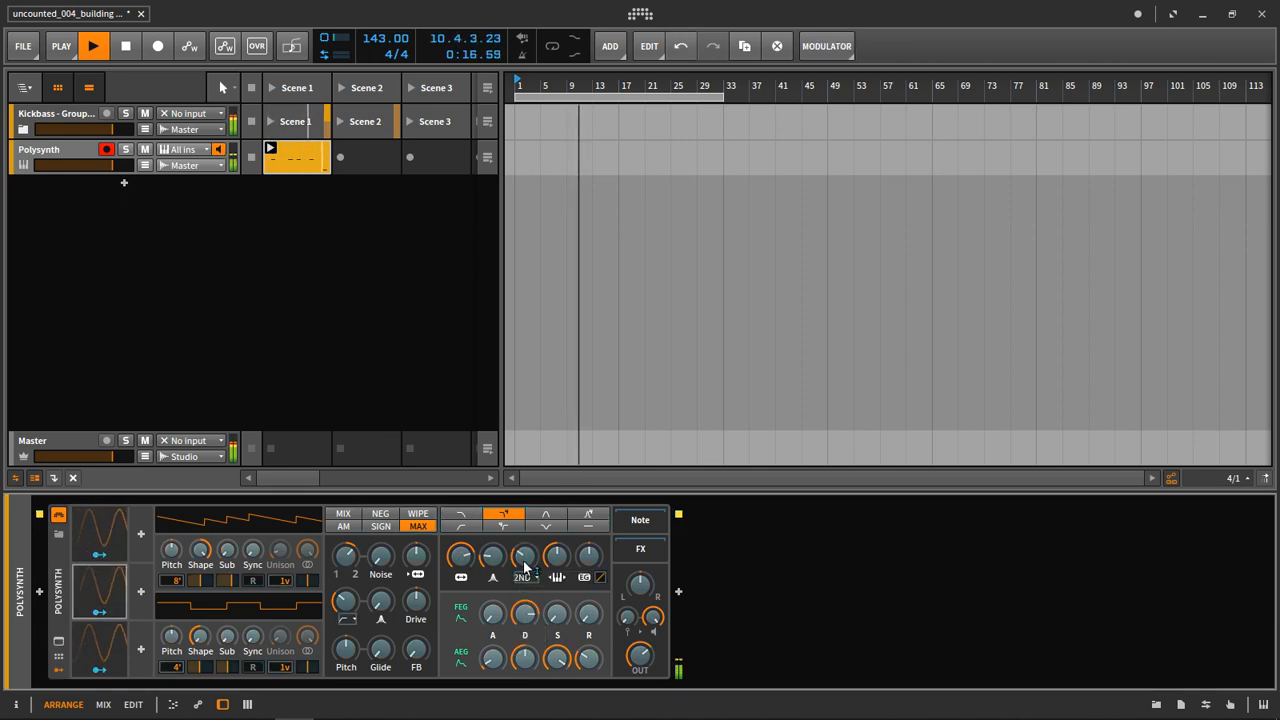
drag(524, 558, 524, 550)
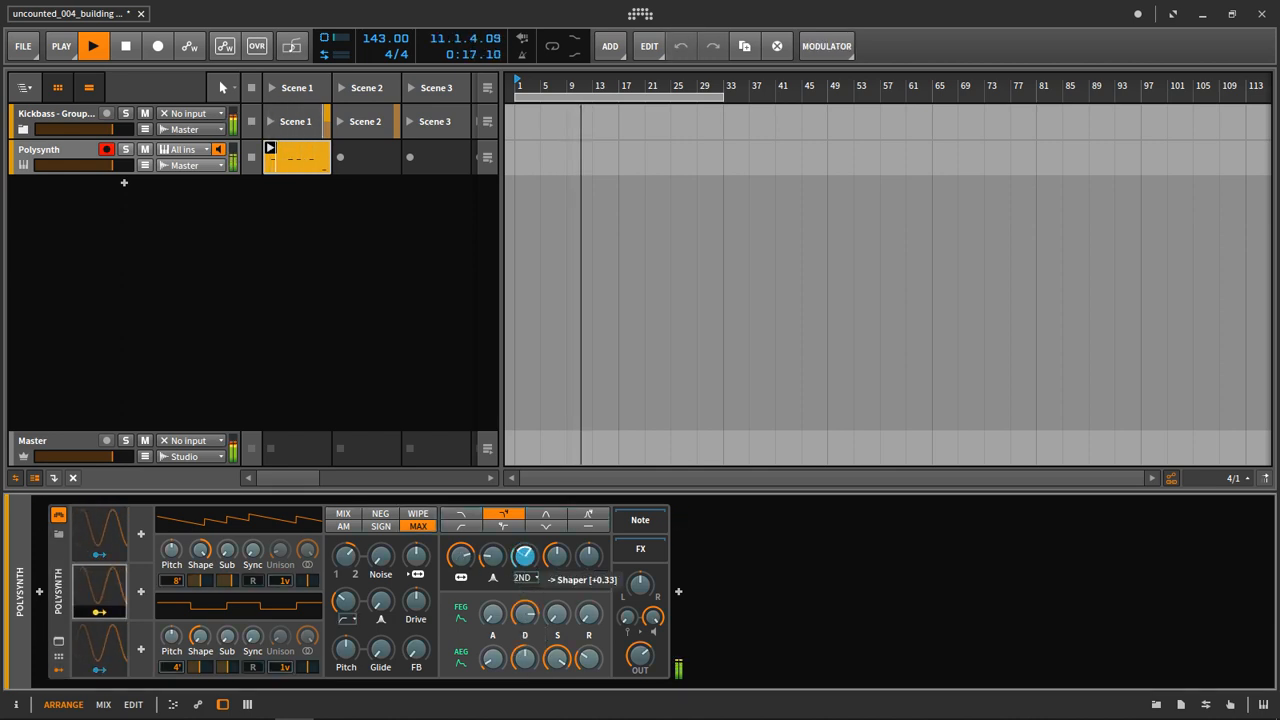
click(106, 594)
- Set Classic LFO 2 to a 0.27 Hz unipolar rate and also route it to the filter resonance and cutoff
click(142, 534)
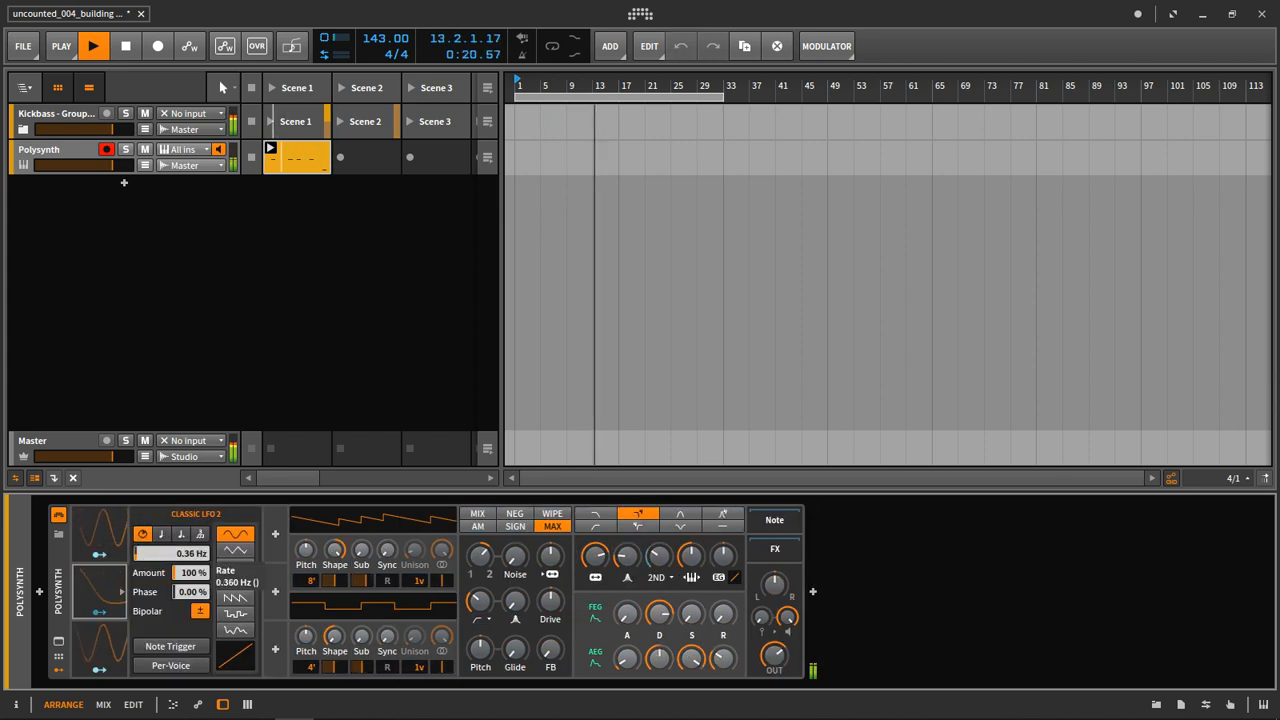
drag(168, 553, 168, 547)
drag(658, 554, 658, 538)
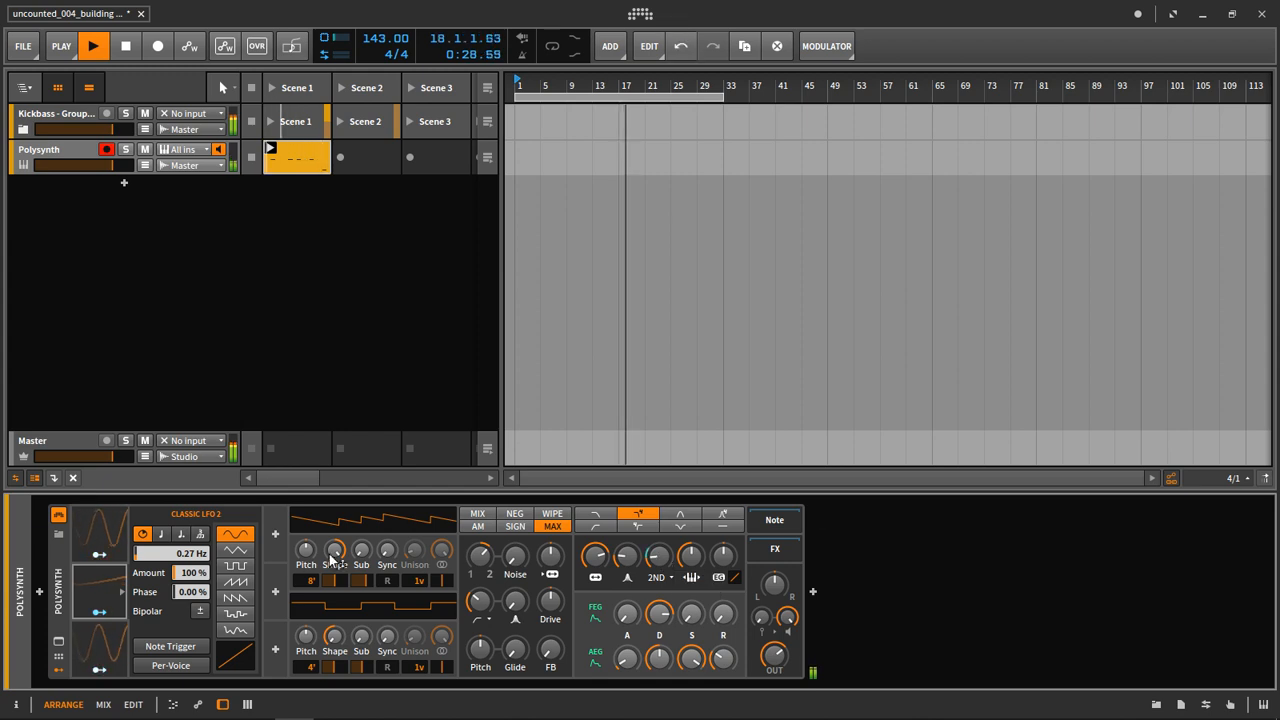
click(100, 612)
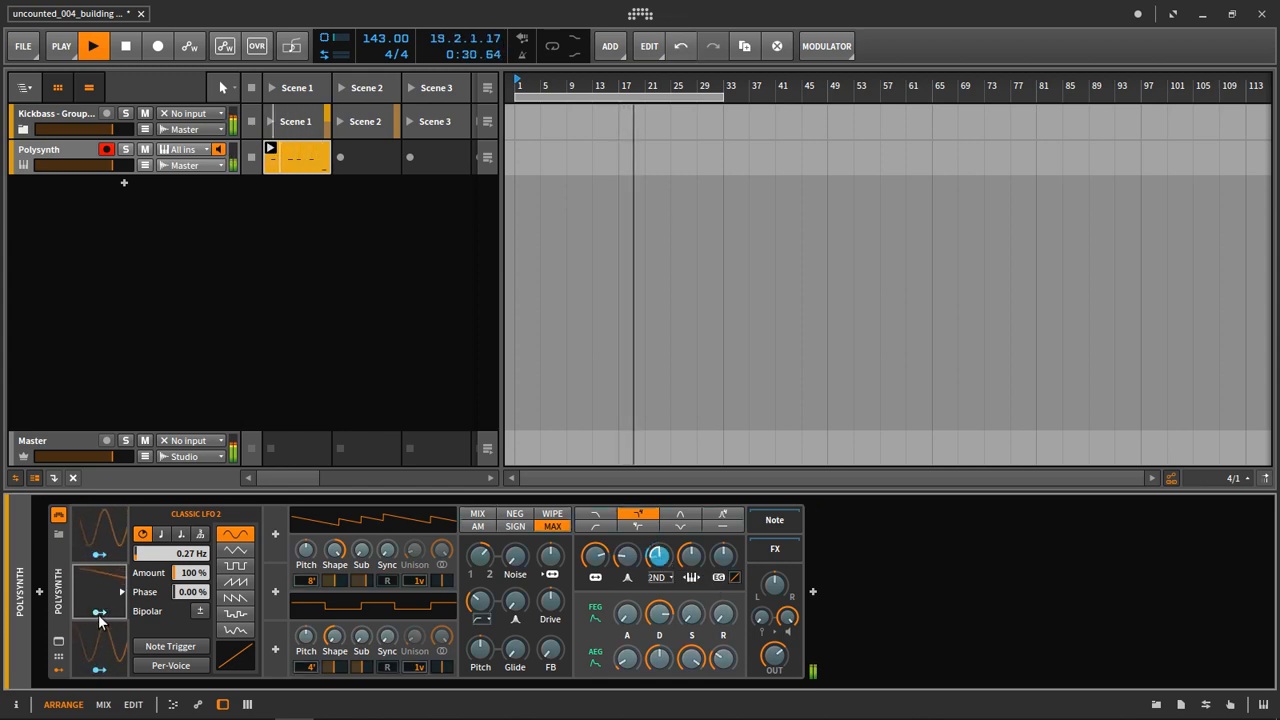
drag(628, 558, 598, 548)
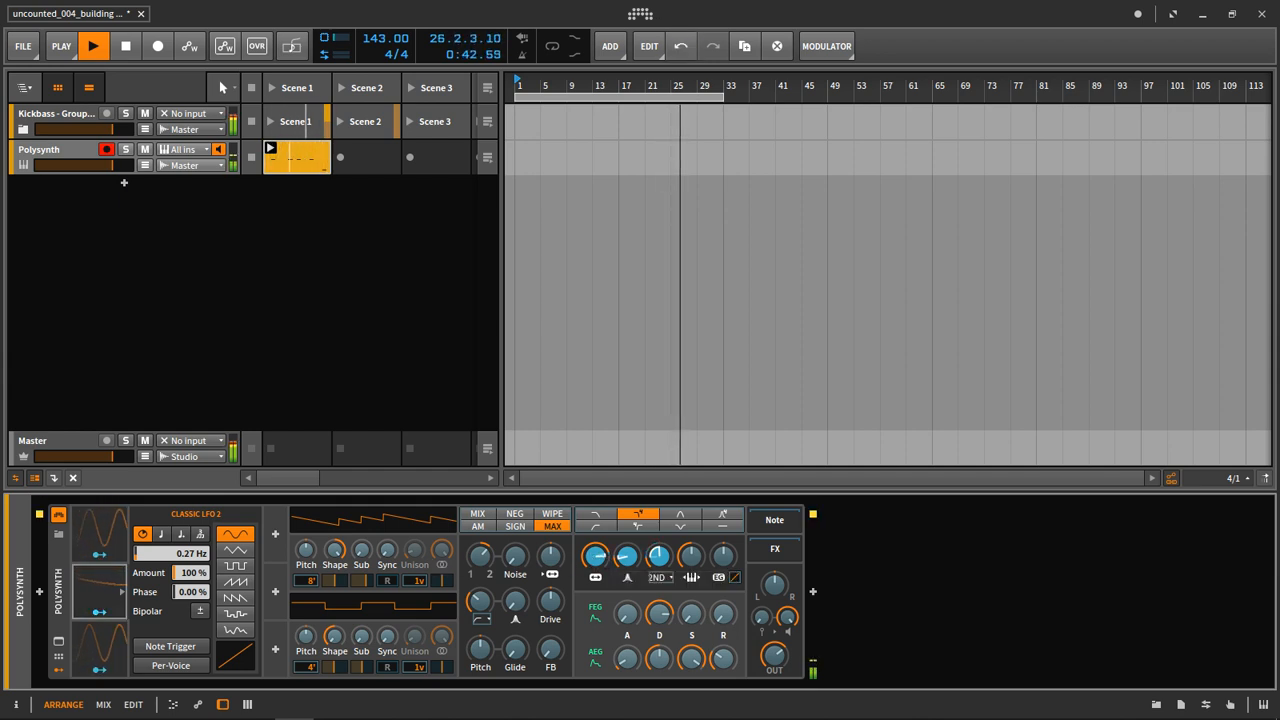
- Set Classic LFO 3 to a 1/1 rate with Note Trigger enabled and route it to the filter cutoff during playback
click(99, 645)
click(198, 612)
key(space)
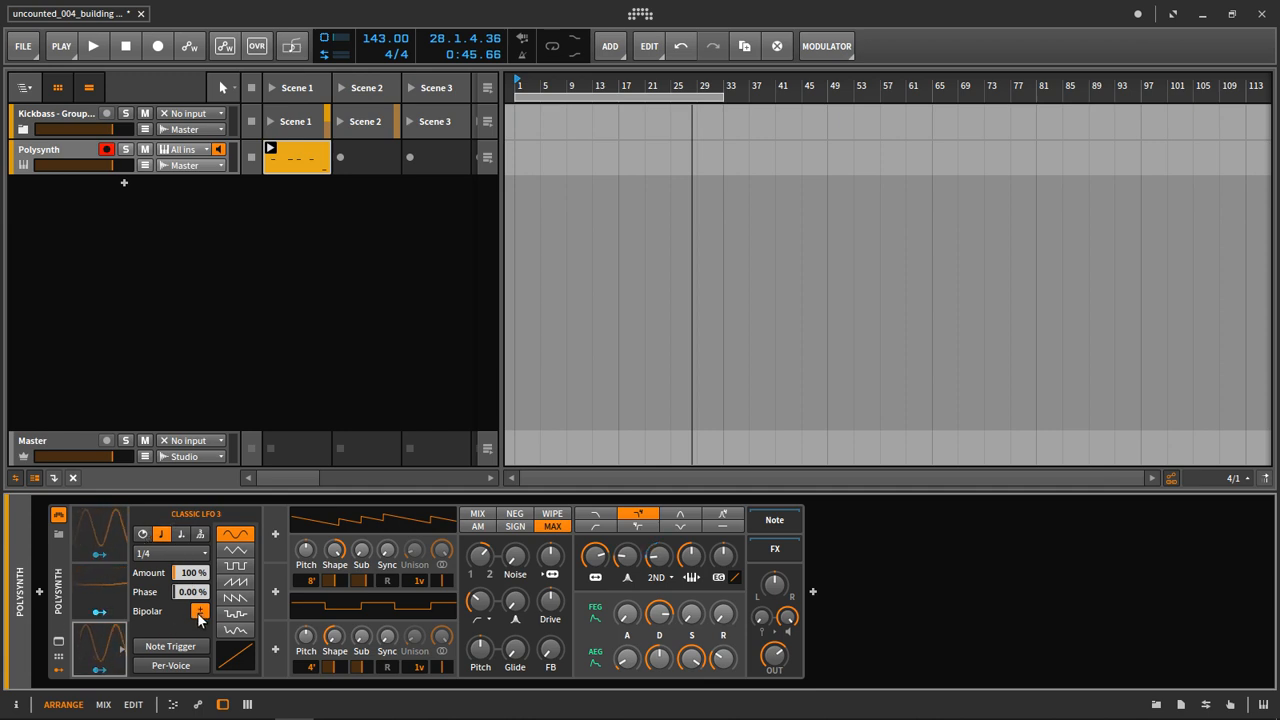
key(space)
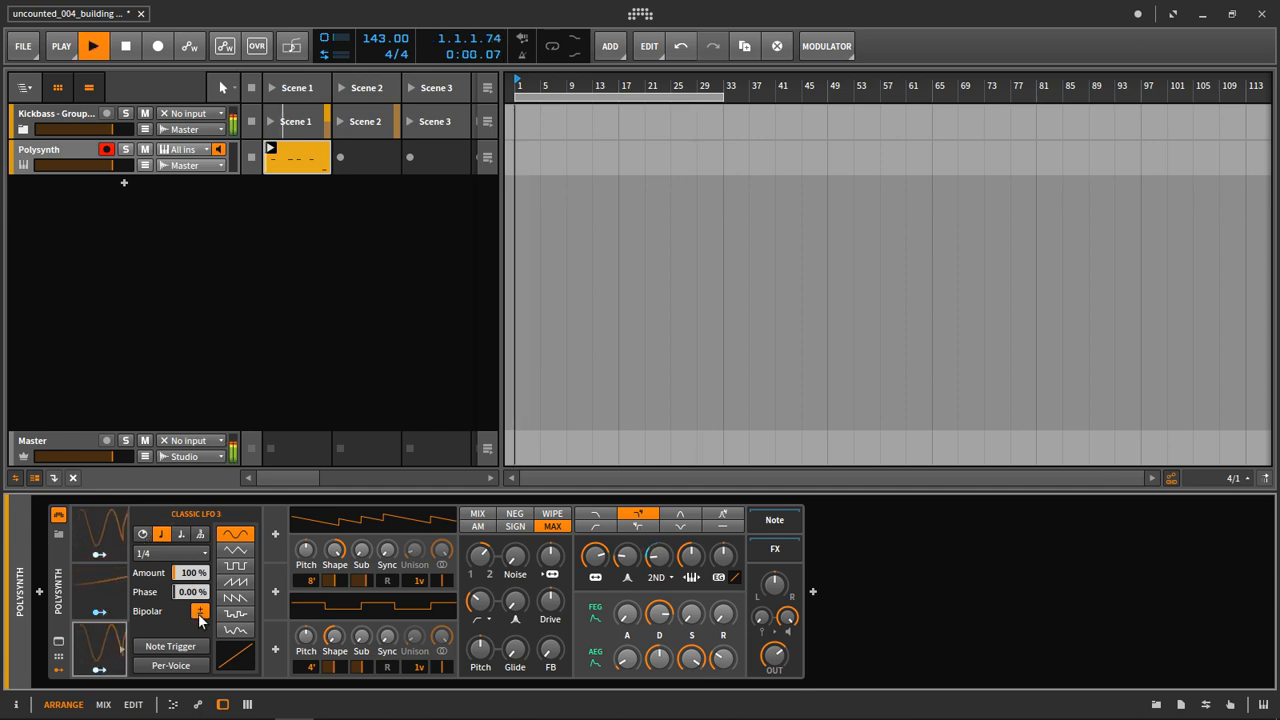
click(155, 549)
click(152, 487)
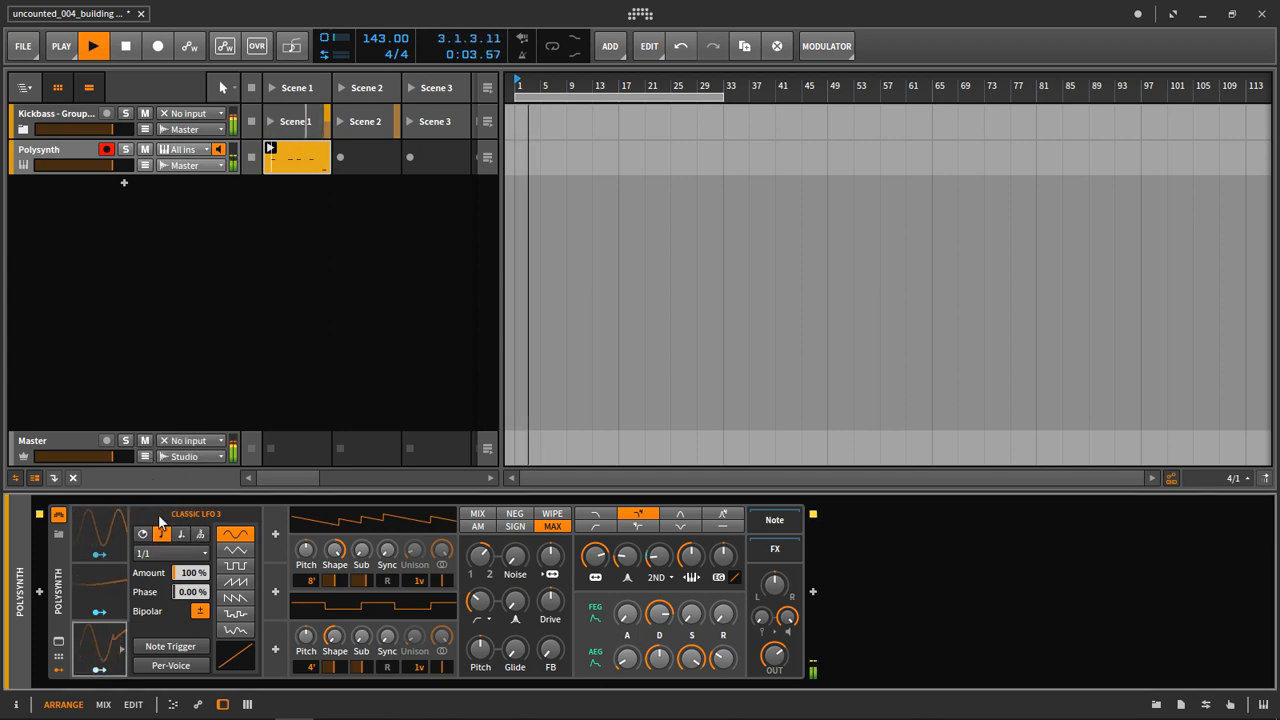
click(170, 646)
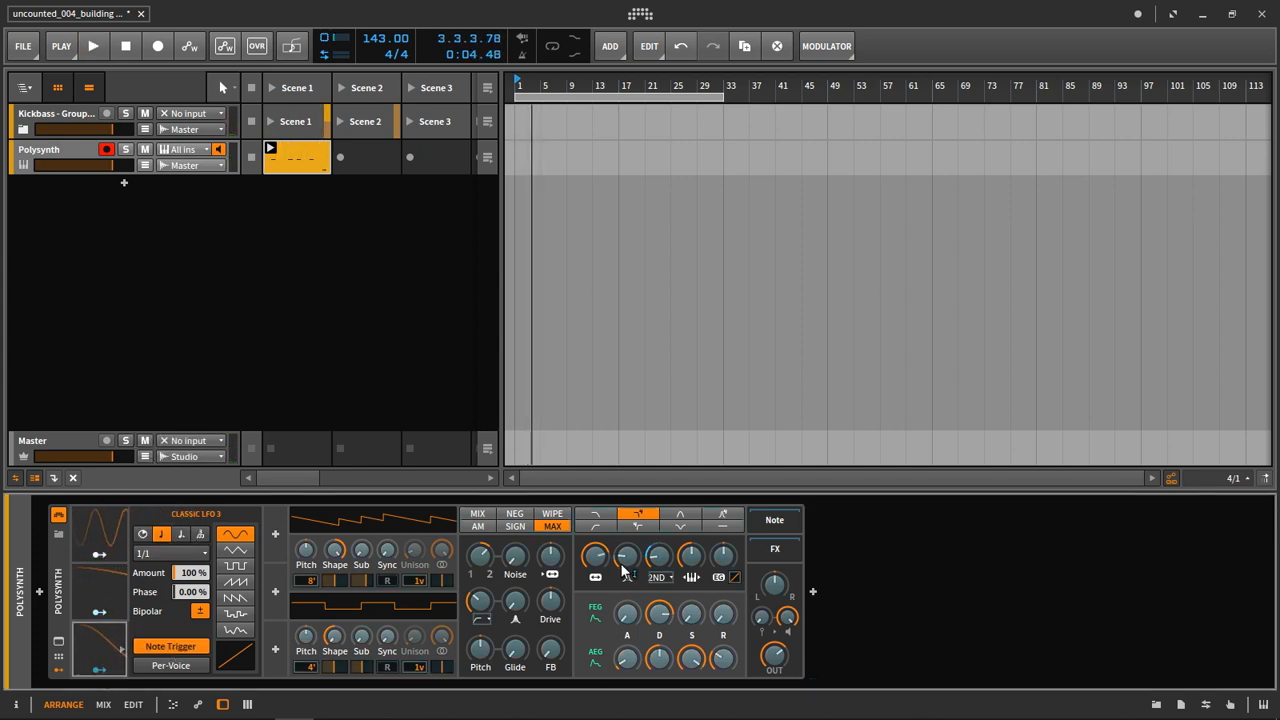
key(space)
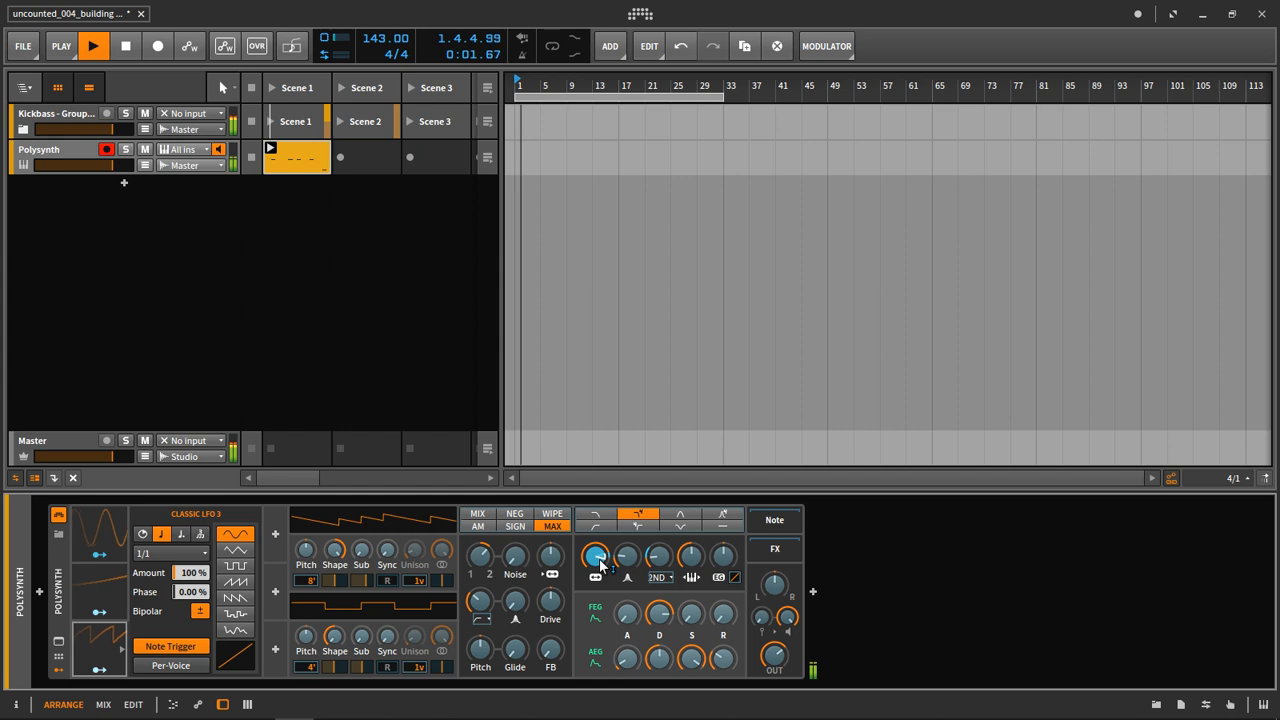
key(space)
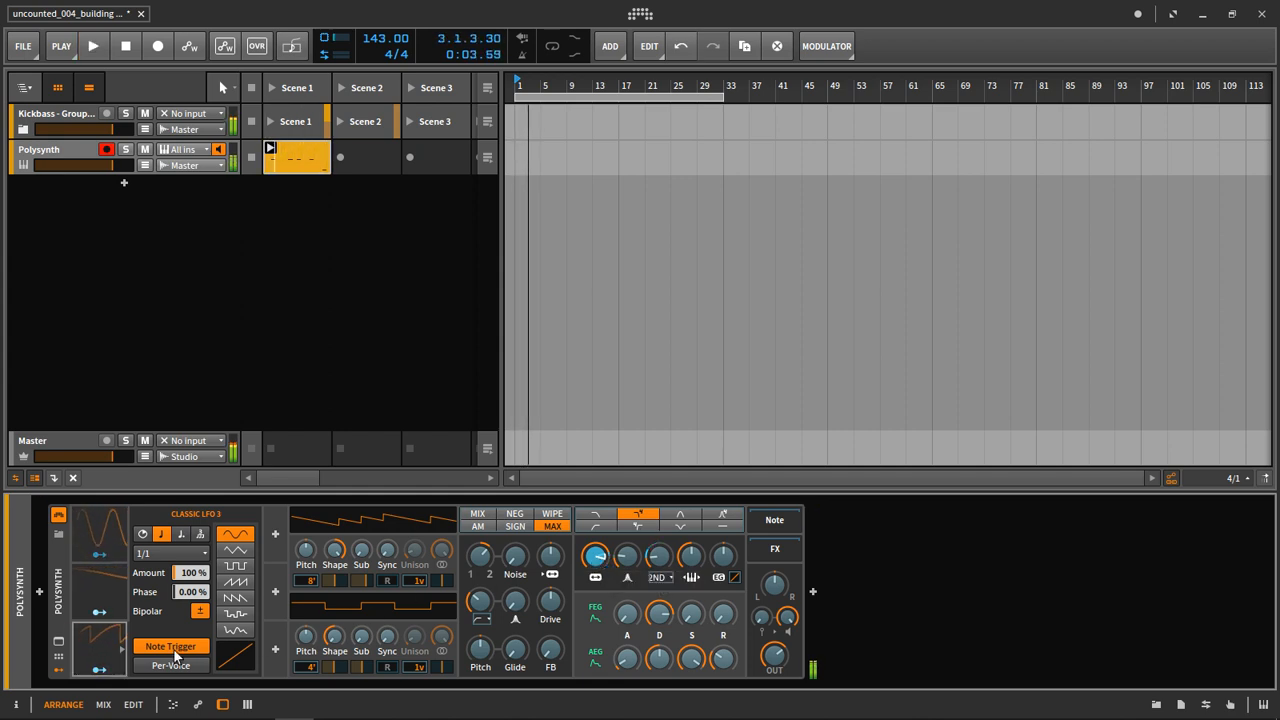
- Raise the high-pass frequency of the lead Polysynth's mixer section while auditioning the pattern
key(space)
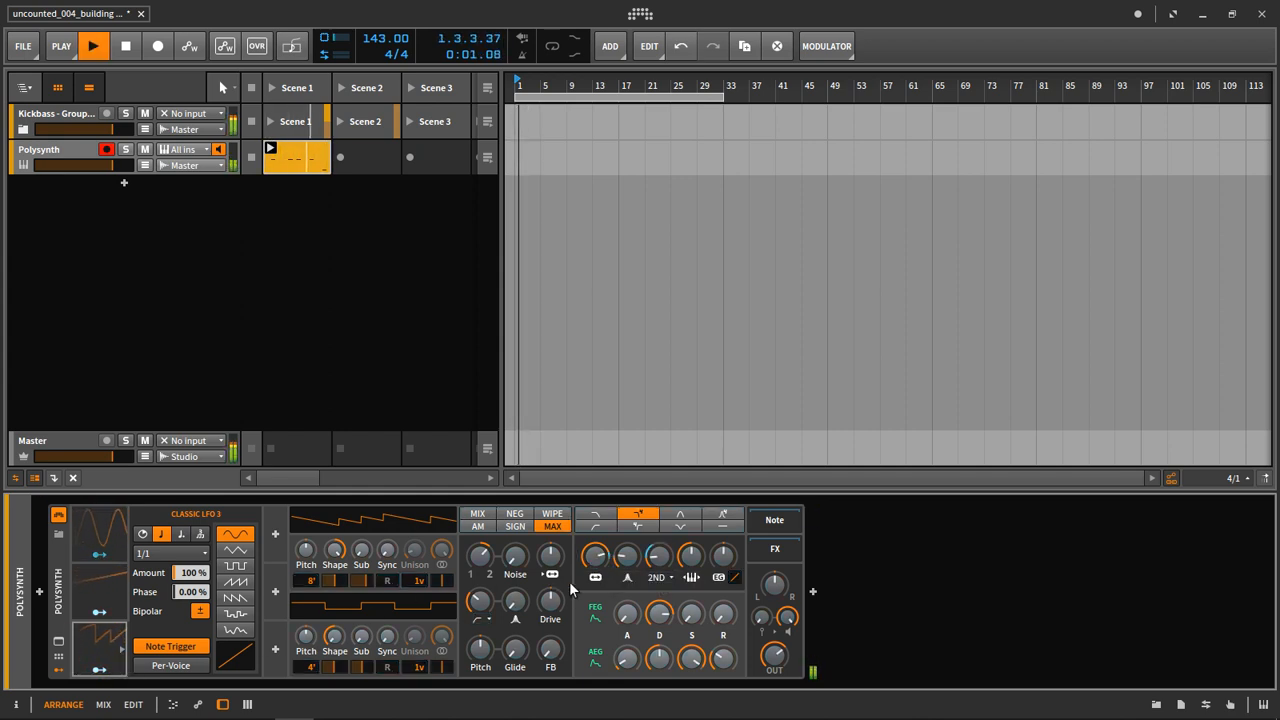
key(space)
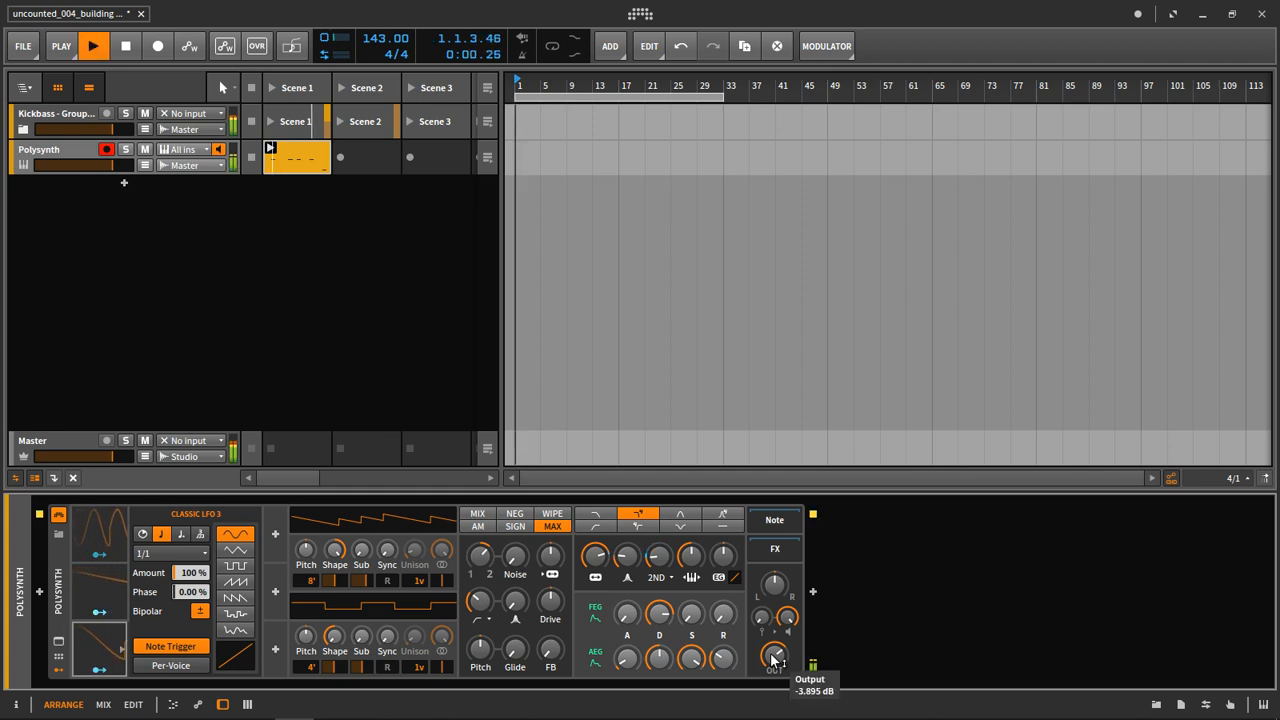
key(space)
drag(485, 594, 485, 590)
key(space)
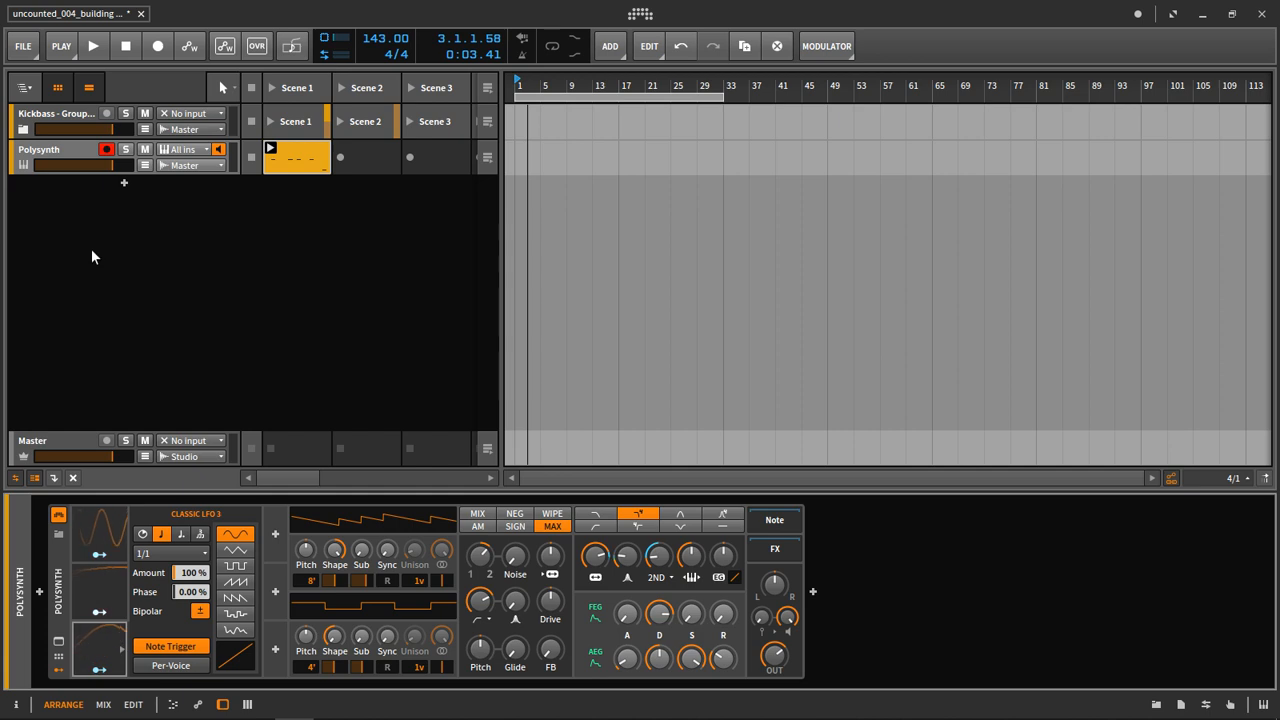
- Show the inspector for the Polysynth track and rename the track as straight
click(37, 153)
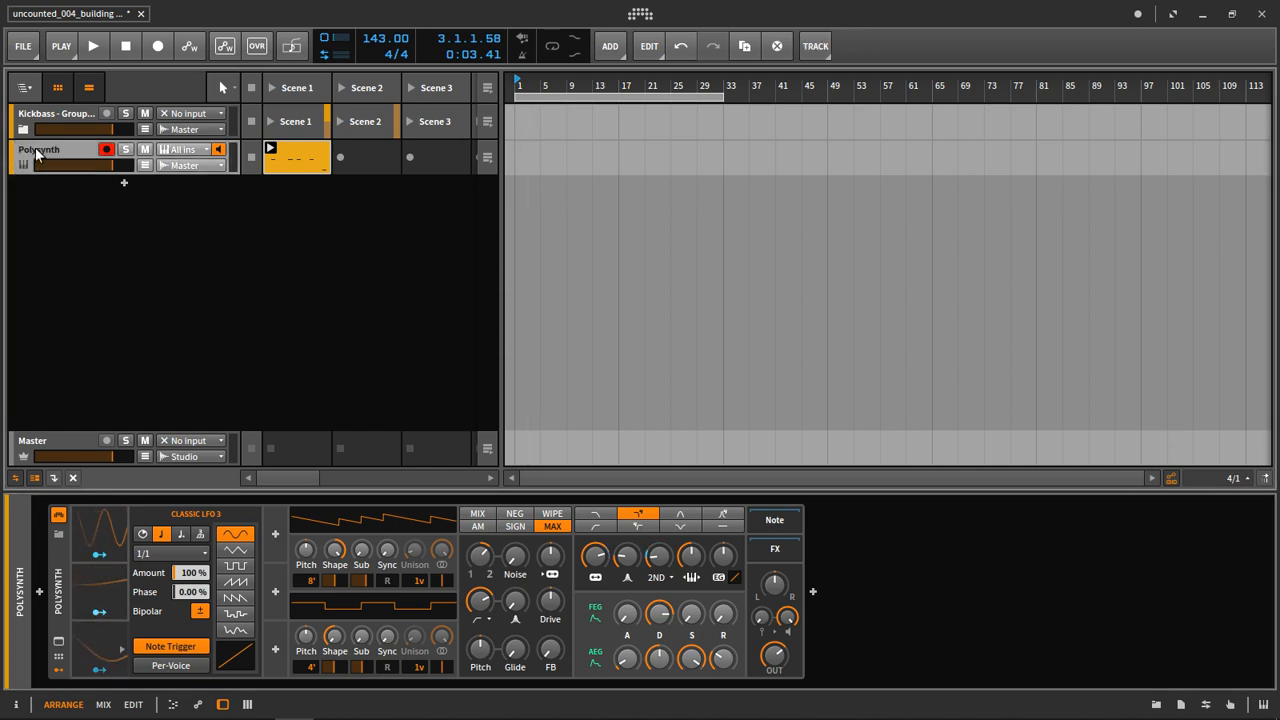
click(16, 705)
click(54, 97)
text(straight)
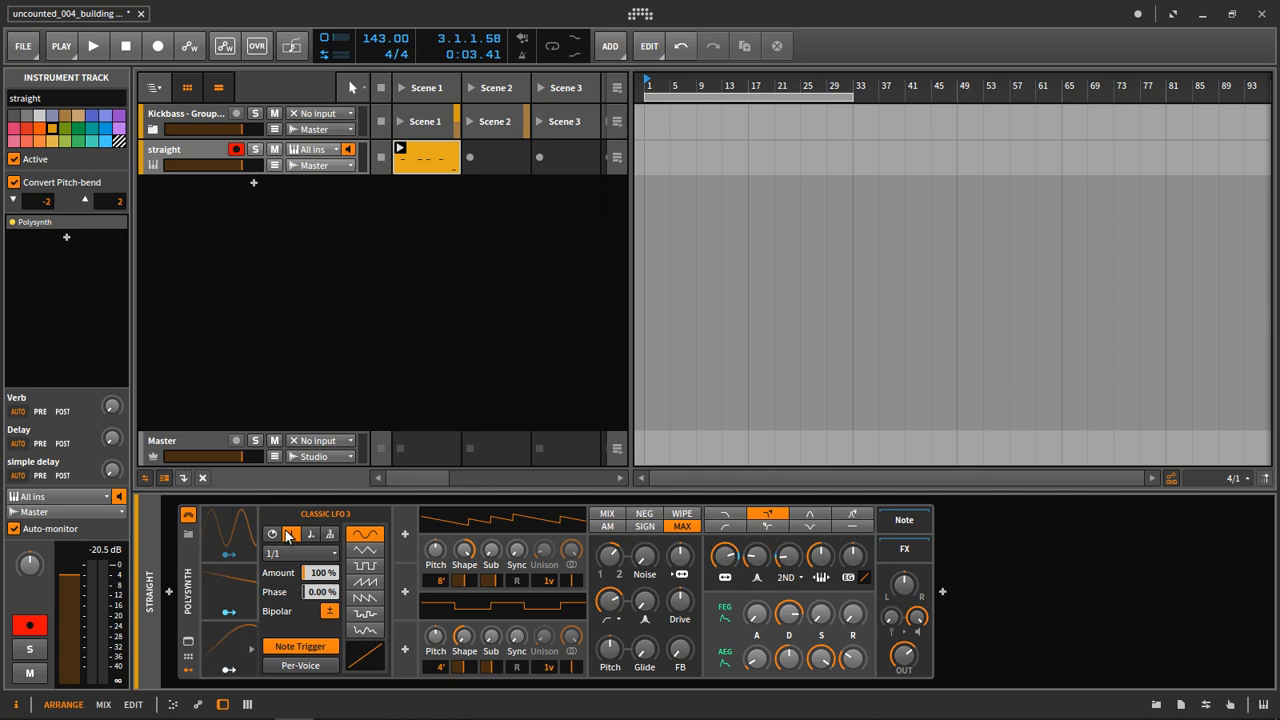
- Open the straight track's Scene 1 clip in the note editor and play the pattern back
double_click(433, 163)
key(space)
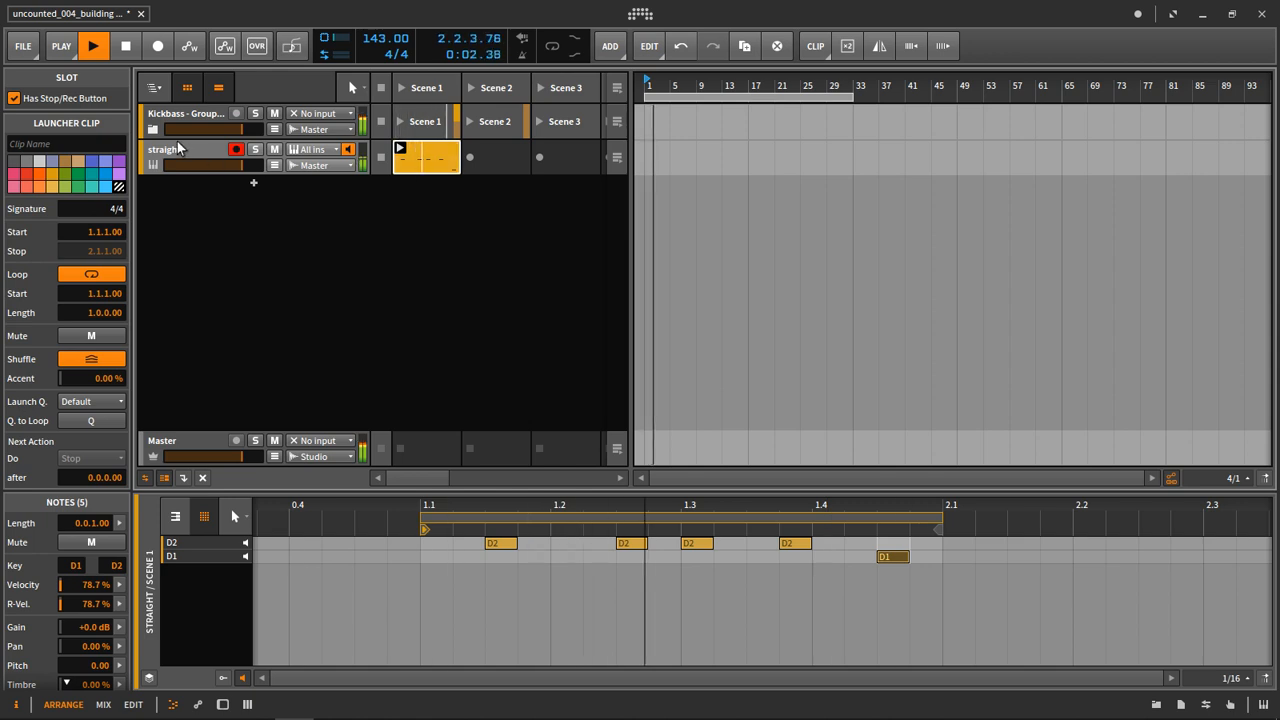
key(space)
- Add an instrument track below straight and name it straight pad
right_click(206, 214)
click(240, 222)
click(35, 95)
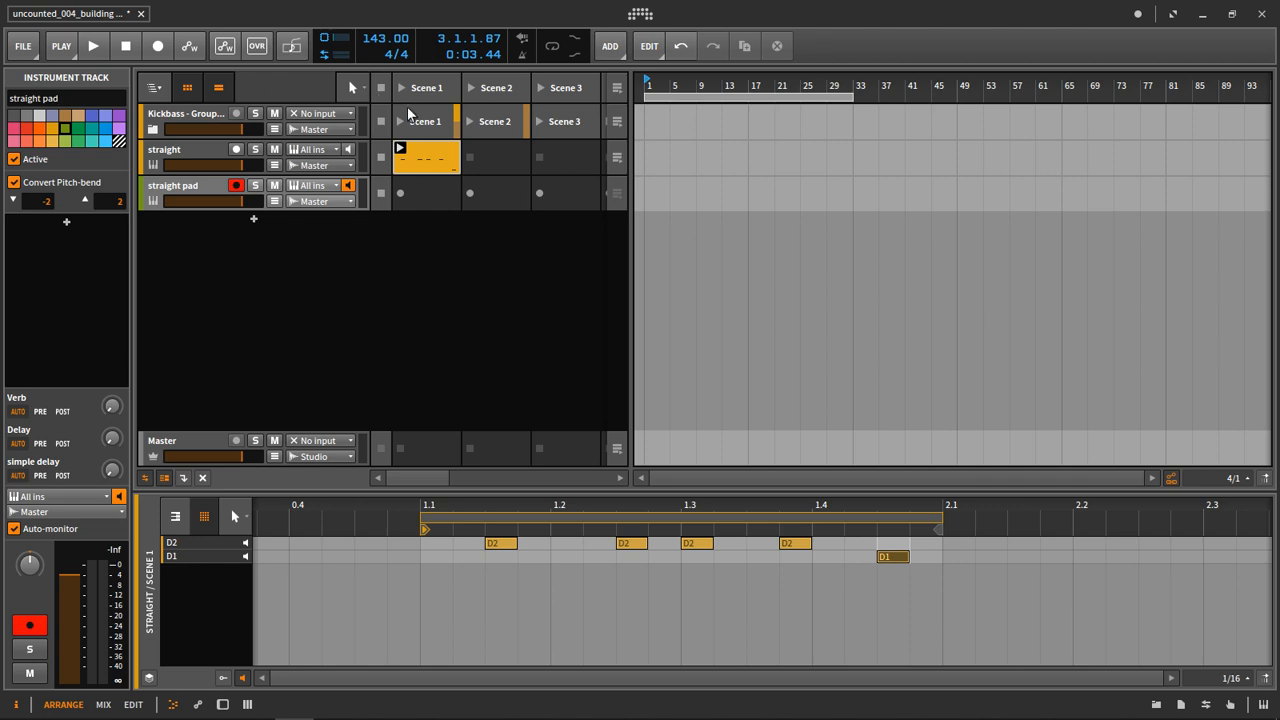
- Copy the straight clip to the straight pad track and reduce its notes to one sustained D2 spanning the whole bar
drag(438, 160, 433, 200)
double_click(433, 200)
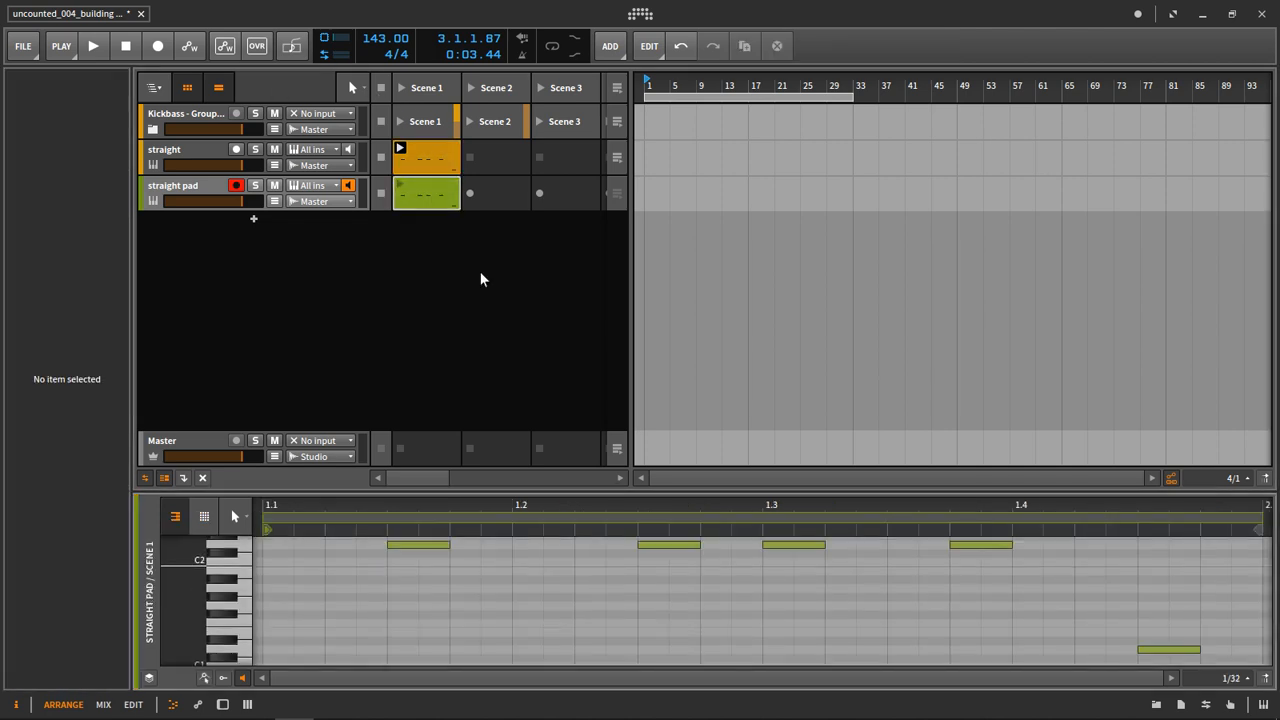
drag(414, 545, 923, 587)
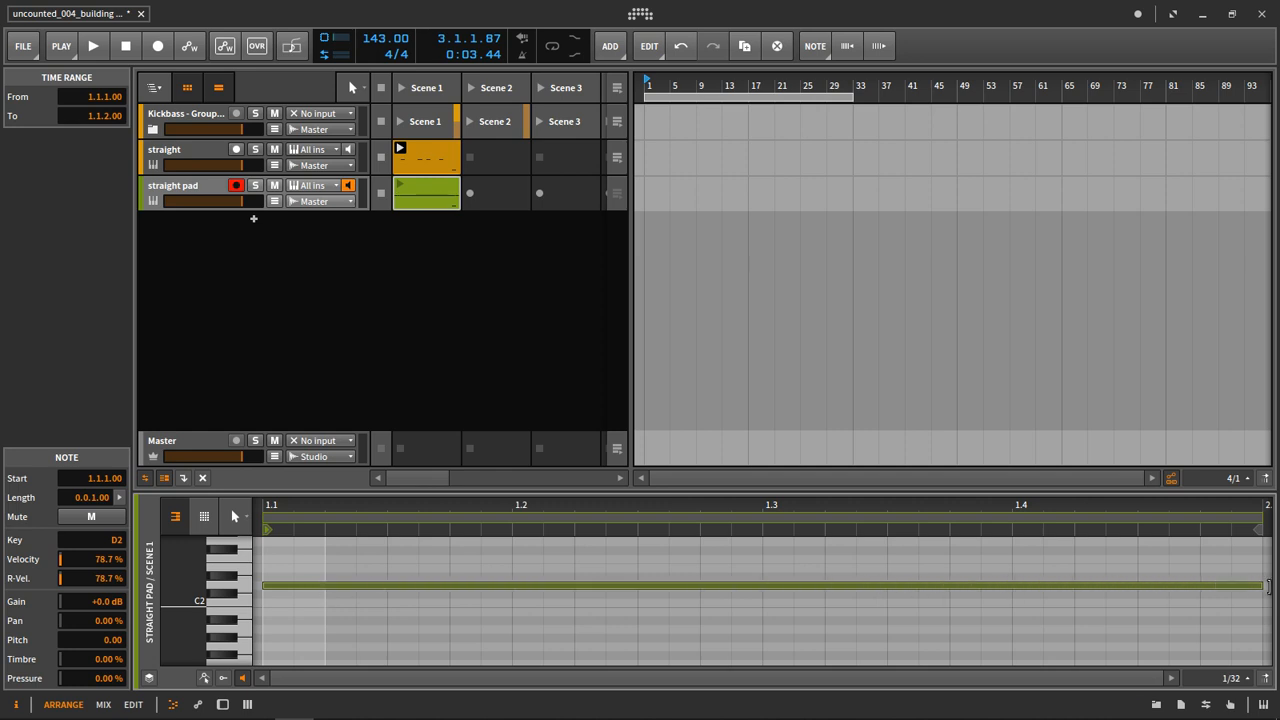
drag(1268, 587, 1268, 587)
drag(1154, 508, 1100, 545)
scroll(1046, 566, down, 5)
scroll(1126, 606, up, 3)
click(1090, 601)
drag(1112, 611, 1080, 569)
key(Delete)
- Launch the straight pad clip in Scene 1 and insert a Polysynth on that track
key(space)
key(space)
click(401, 186)
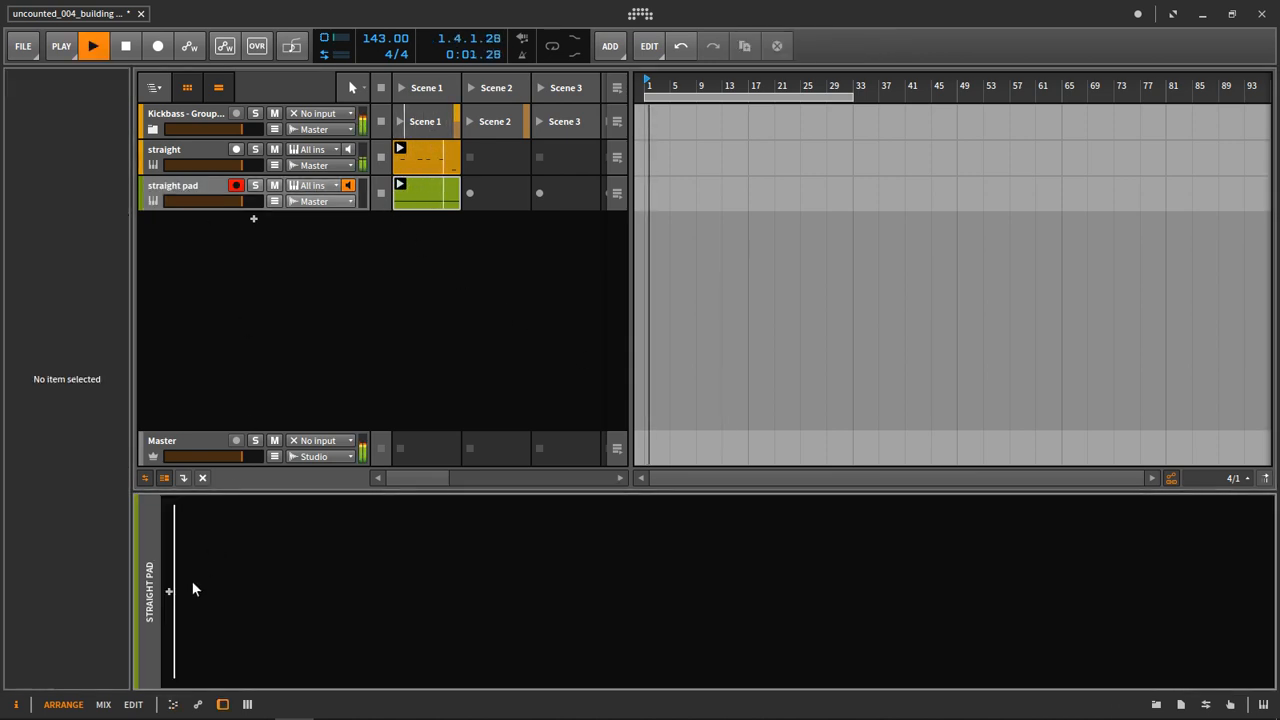
click(170, 592)
text(p)
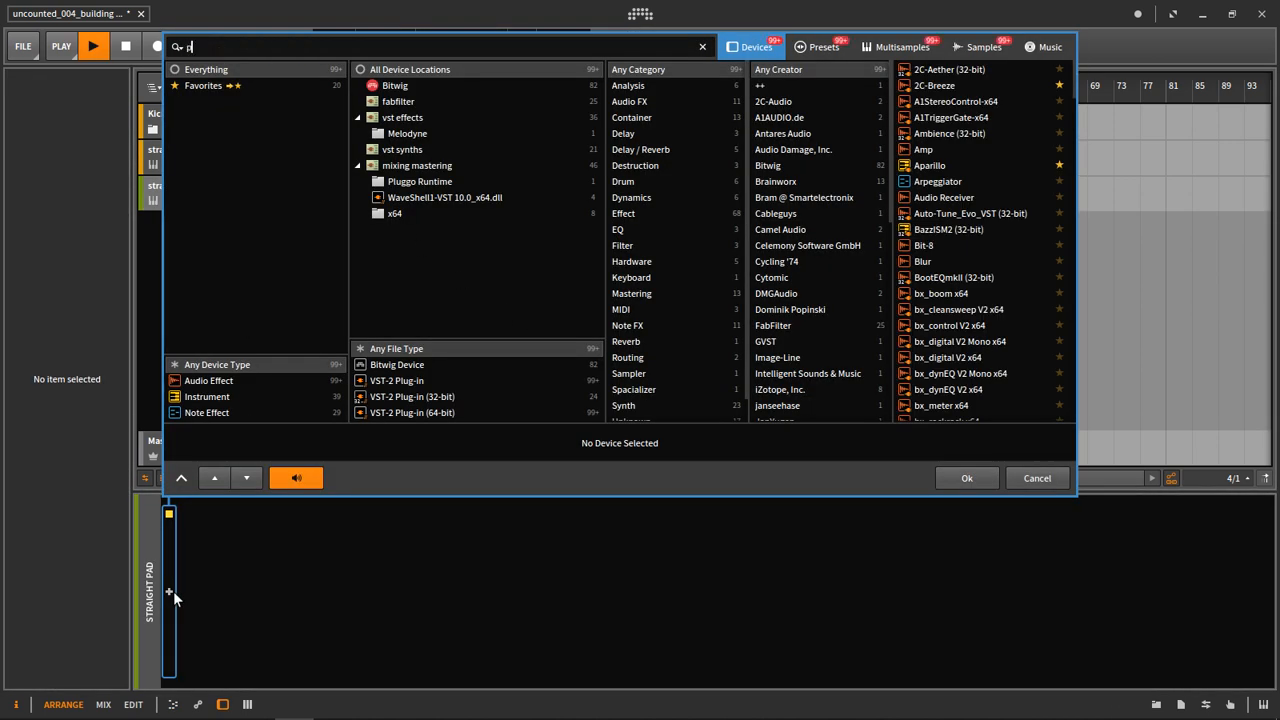
text(oly)
click(943, 68)
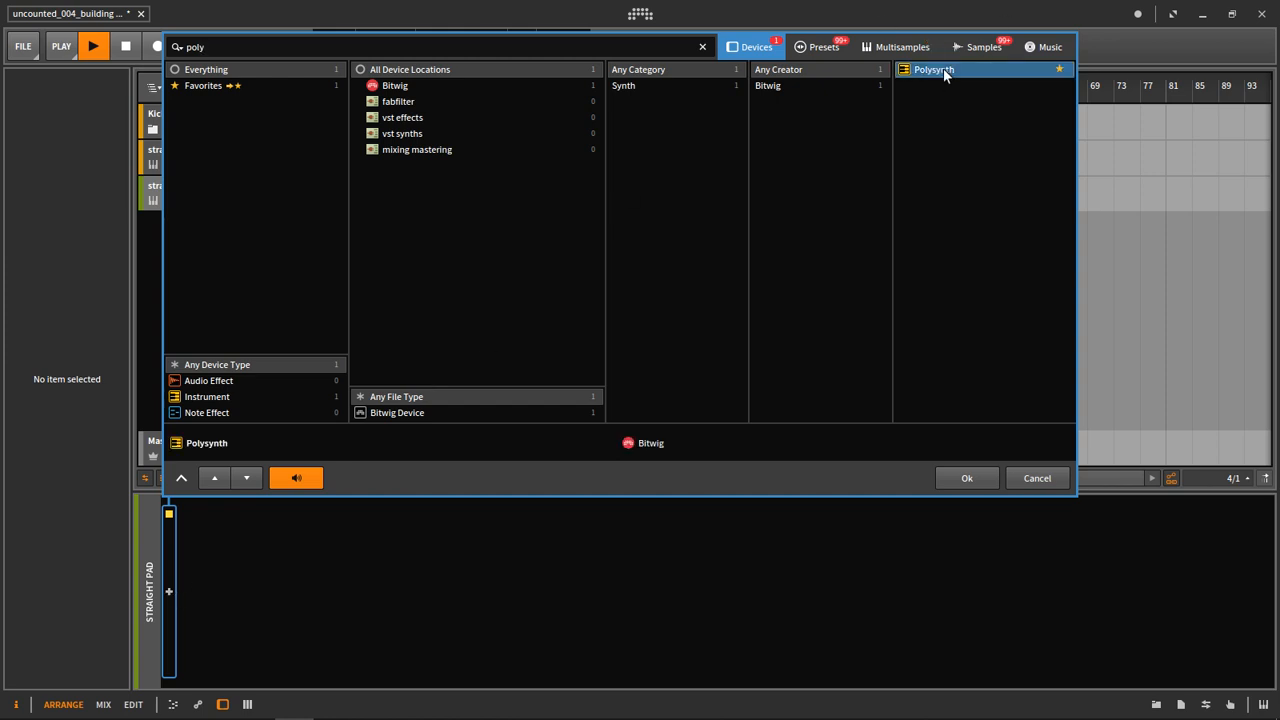
double_click(934, 74)
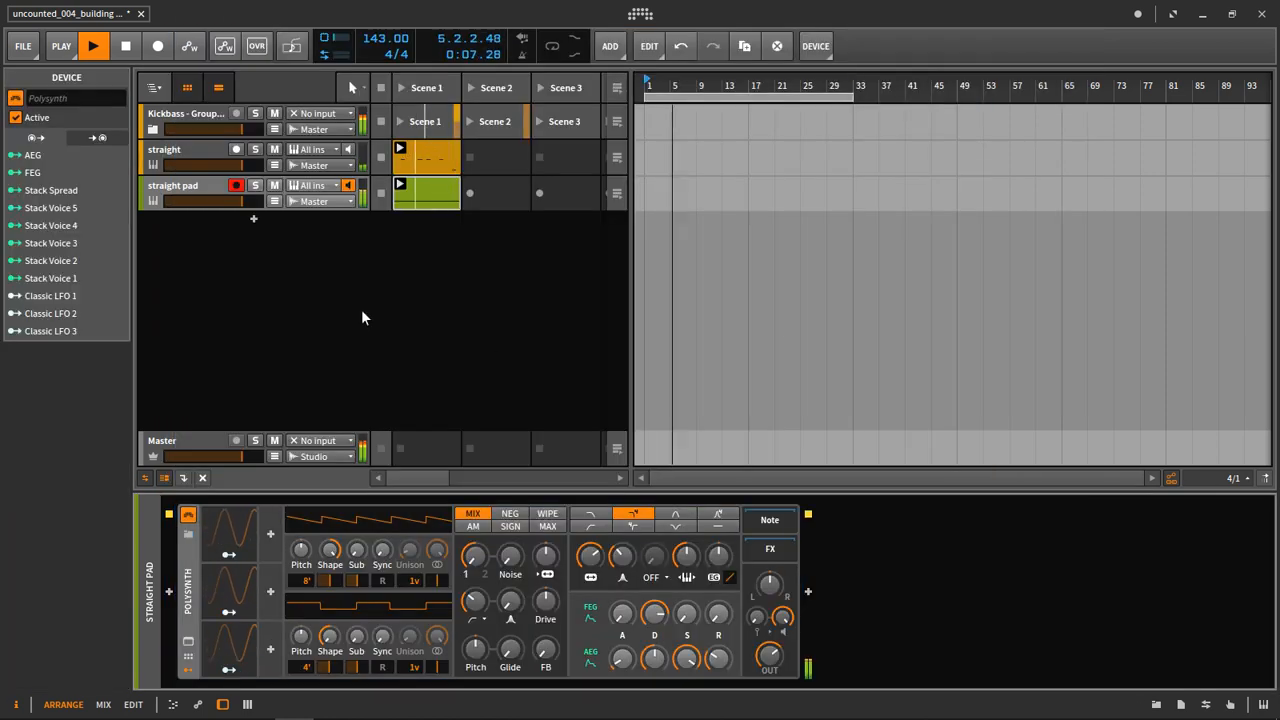
- Shape the pad Polysynth during playback by adjusting oscillator 1's shape, the high-pass frequency, the main filter and the output level
key(space)
key(space)
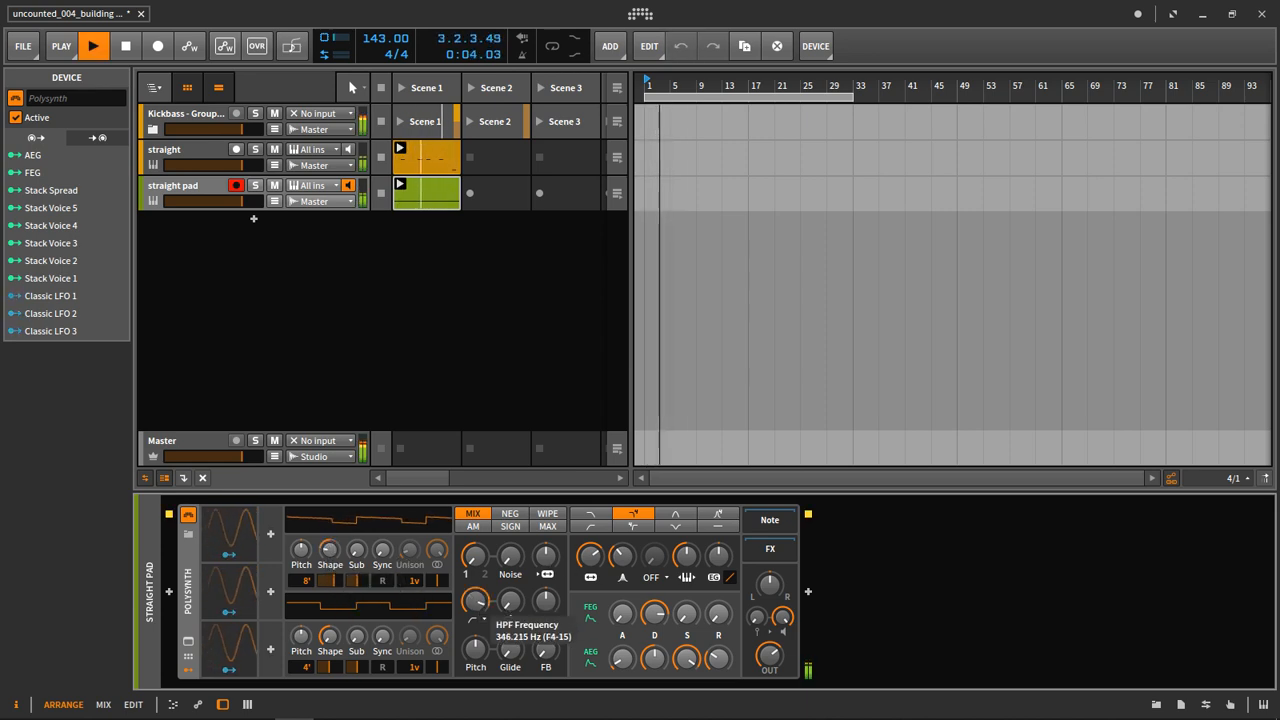
scroll(668, 517, down, 1)
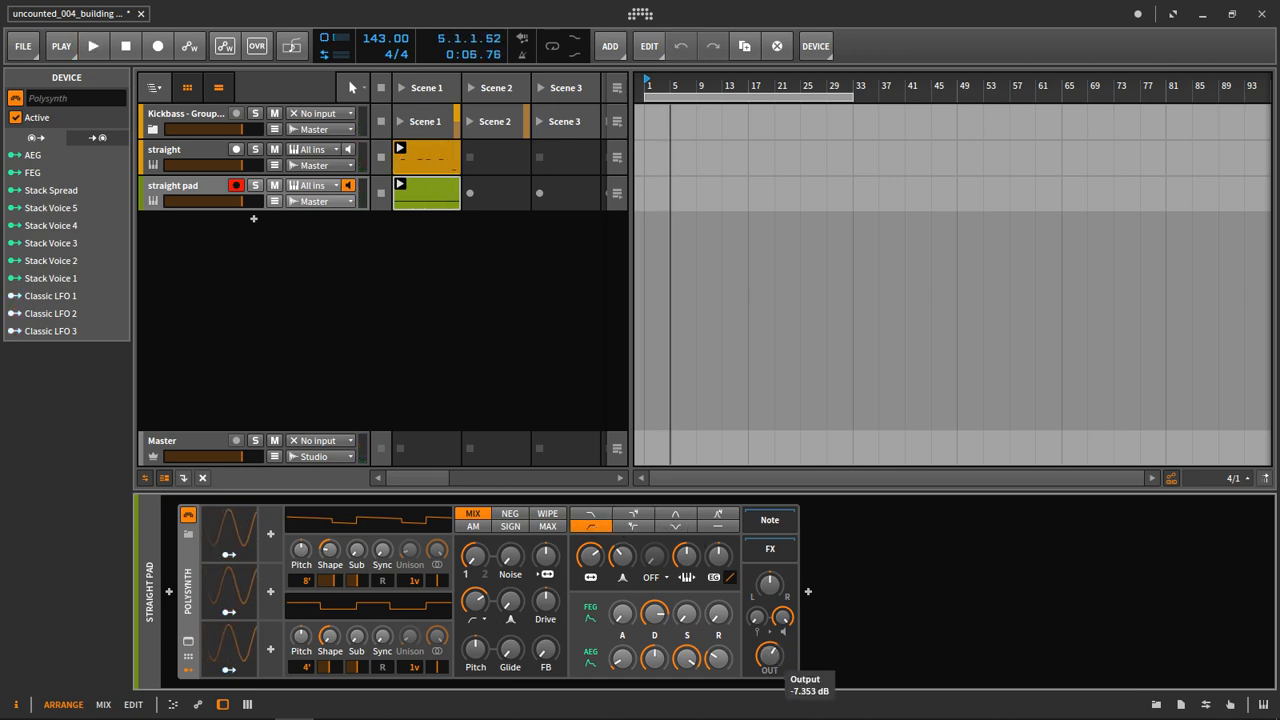
key(space)
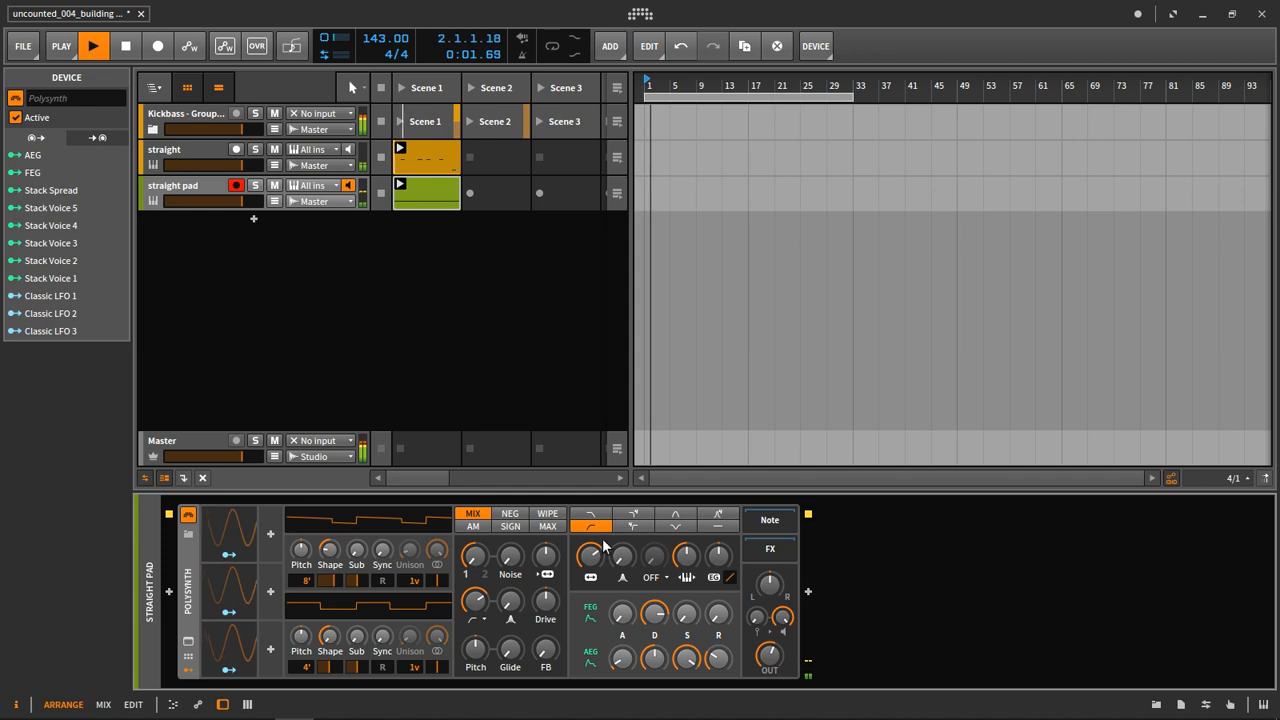
click(633, 515)
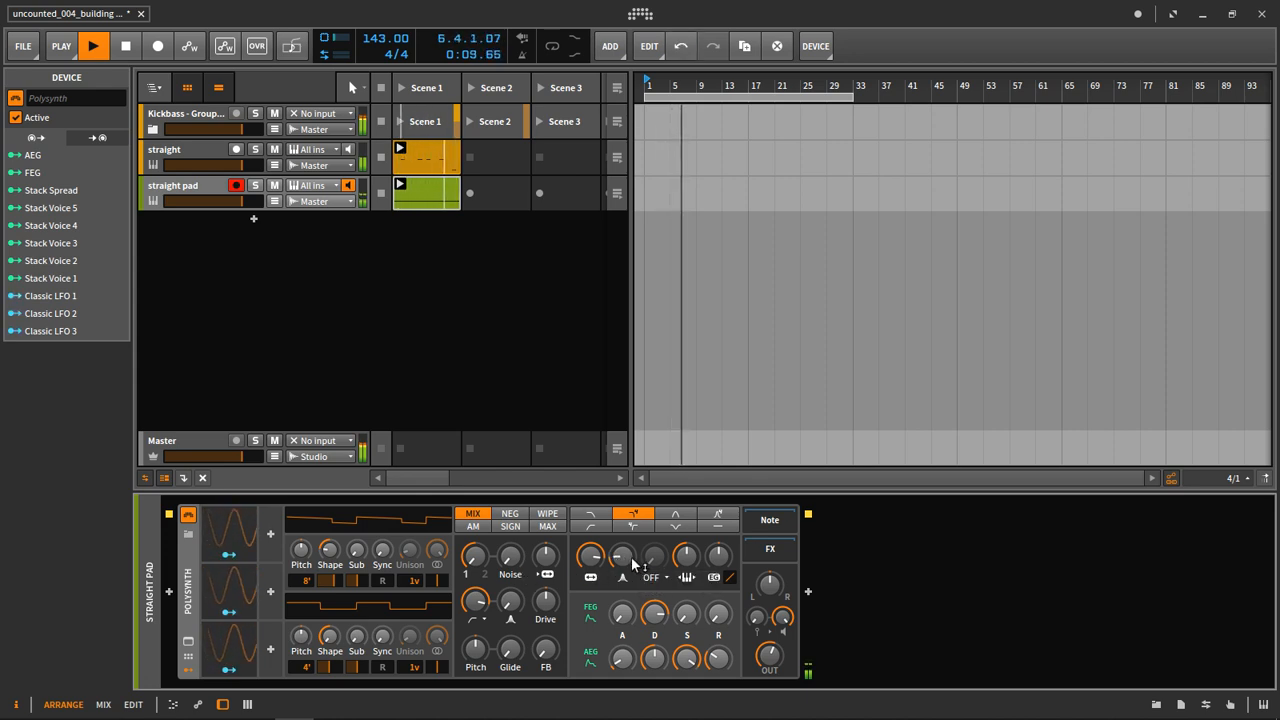
- Route Classic LFO 1 to OSC1 Sub Level at 0.355 and OSC2 Pulse Width at 0.165, and make it unipolar
click(228, 547)
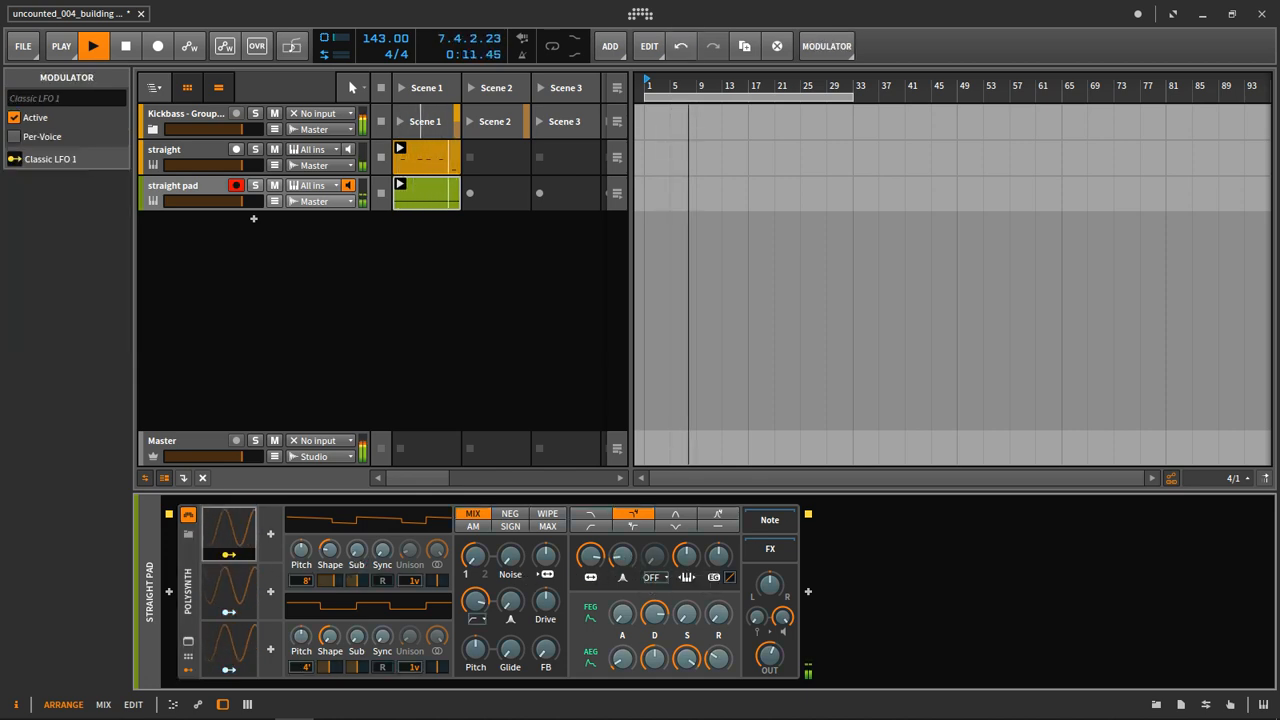
drag(356, 550, 356, 535)
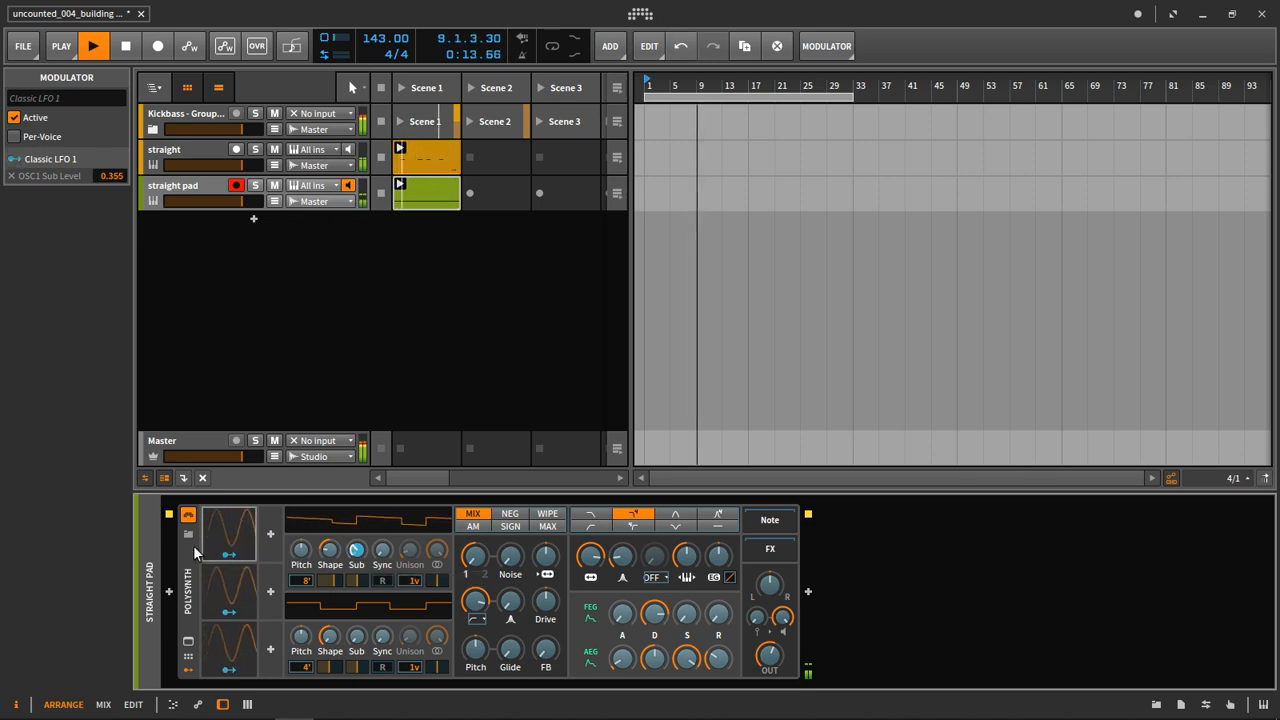
click(228, 557)
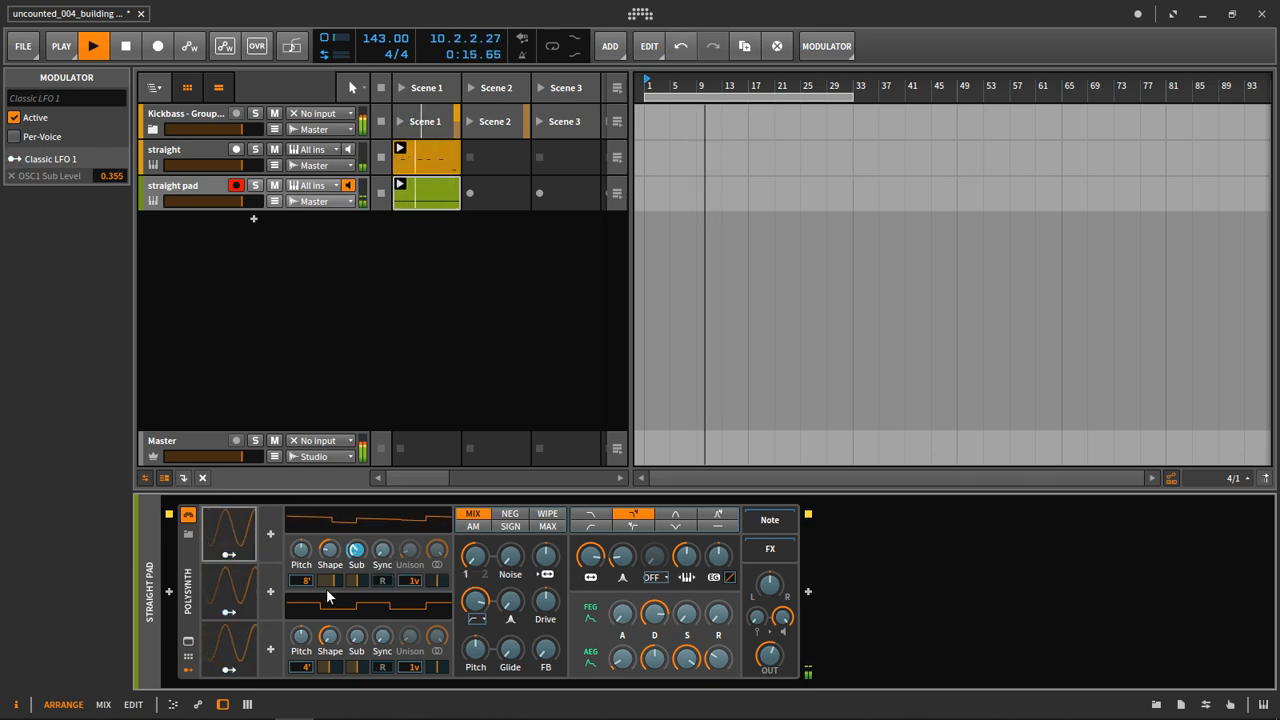
drag(352, 667, 342, 668)
double_click(360, 668)
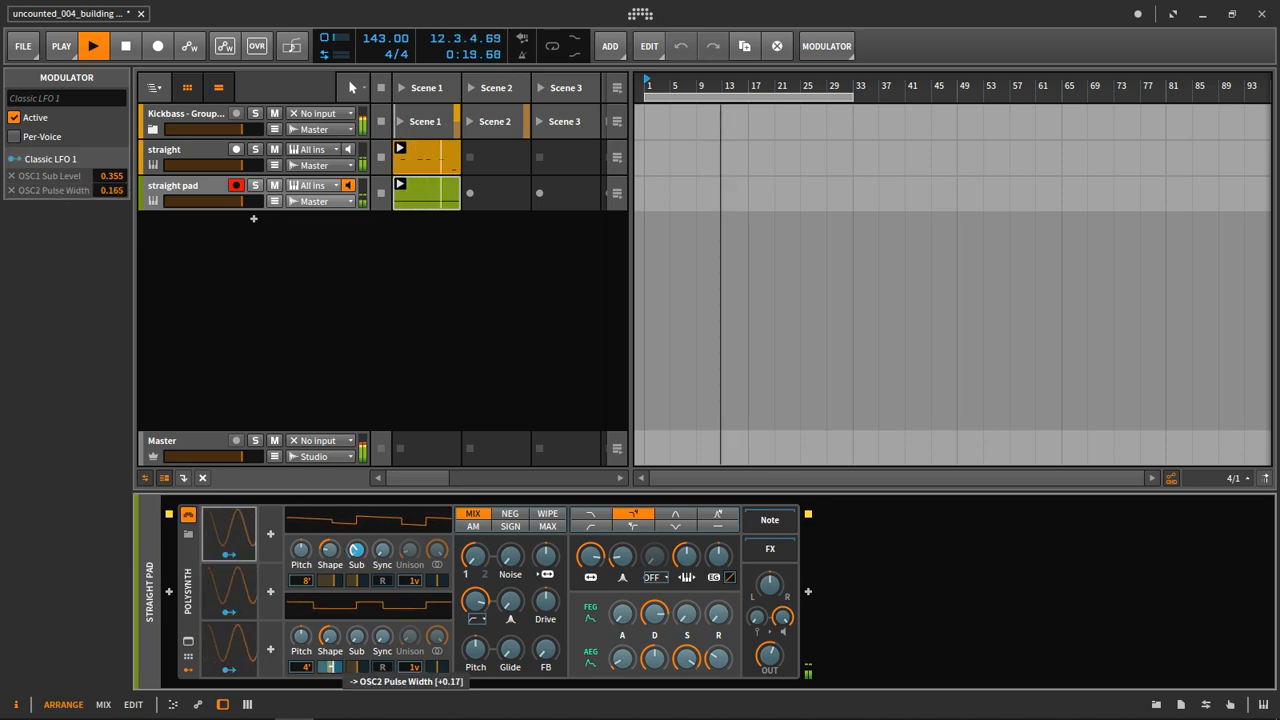
click(228, 530)
click(331, 612)
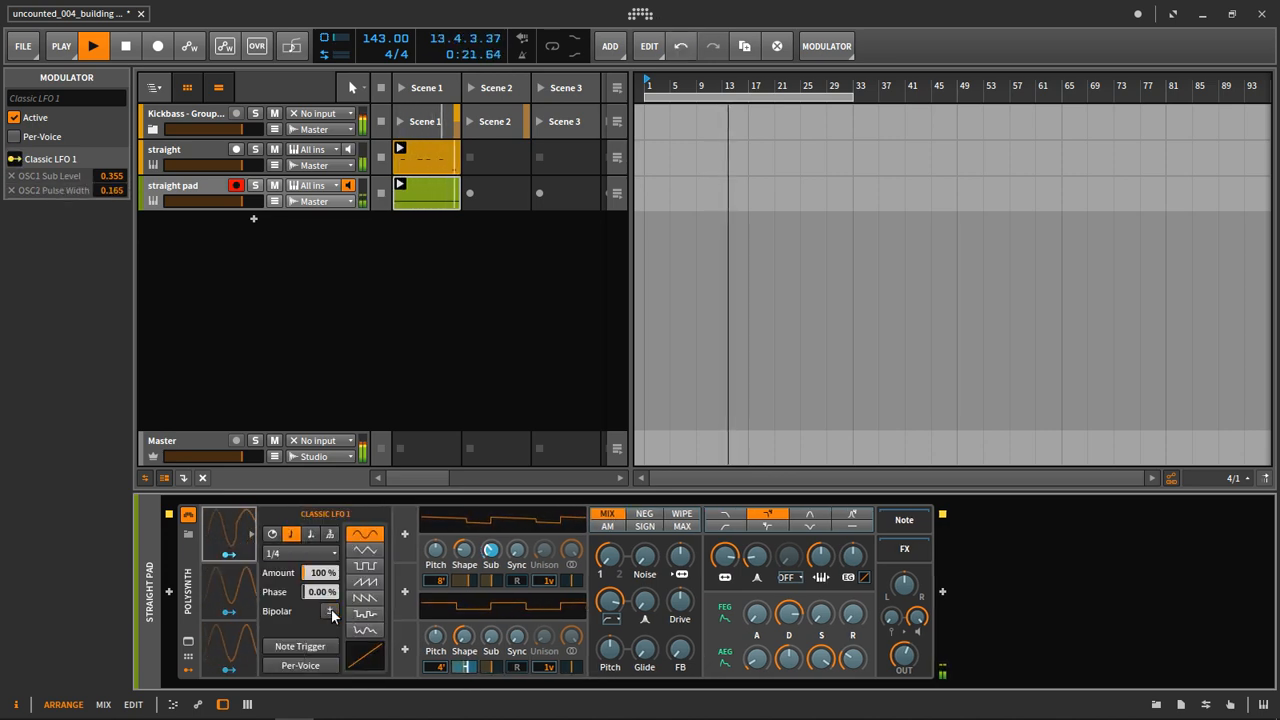
- Switch the pad's oscillator mix mode to AM and readjust the oscillator blend, filter cutoff and output level
click(608, 527)
drag(611, 556, 611, 576)
drag(726, 557, 726, 594)
drag(904, 656, 904, 604)
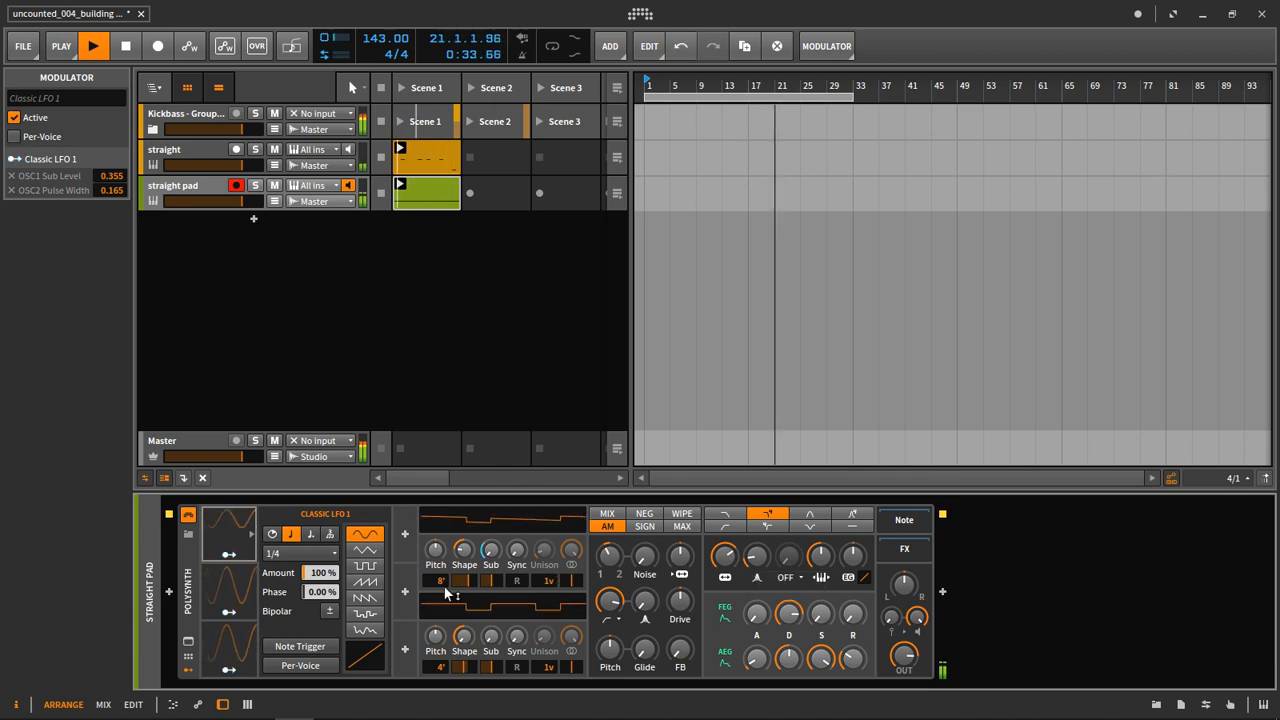
- Set both pad oscillators to 3 unison voices and Classic LFO 1's rate to 1/1, and play the pad back
drag(543, 580, 543, 568)
drag(550, 666, 550, 660)
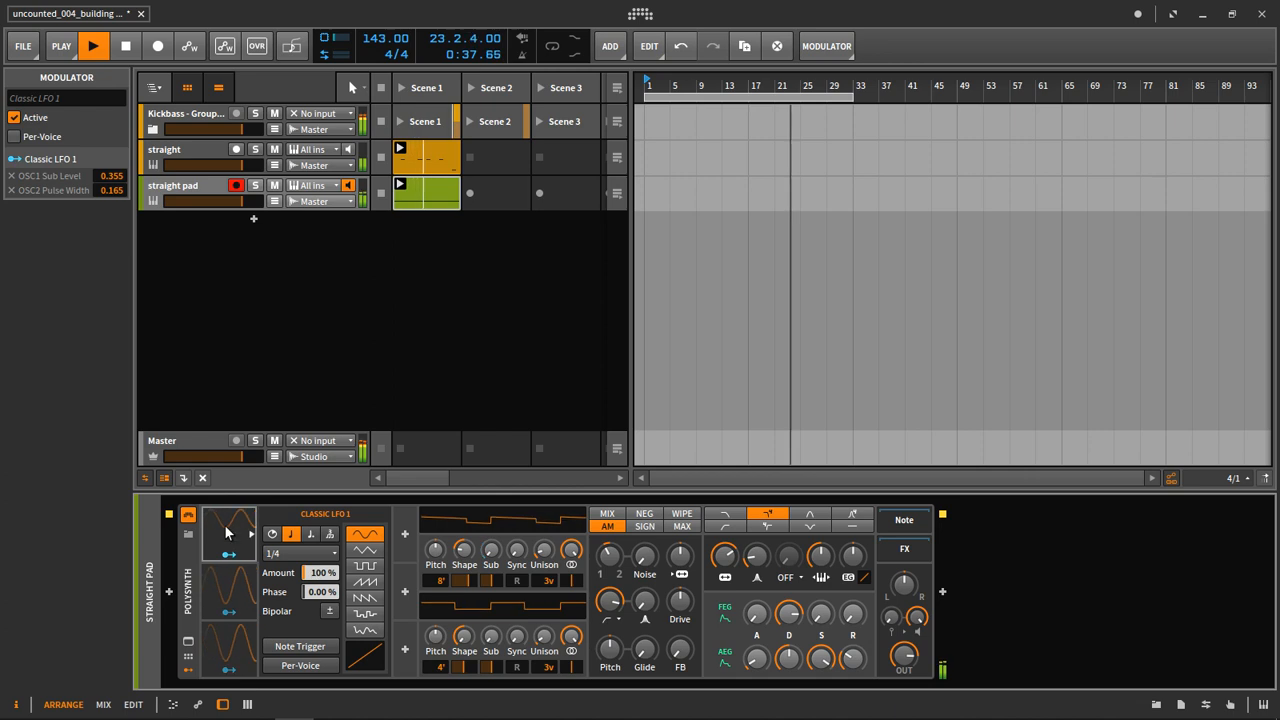
click(273, 552)
click(283, 456)
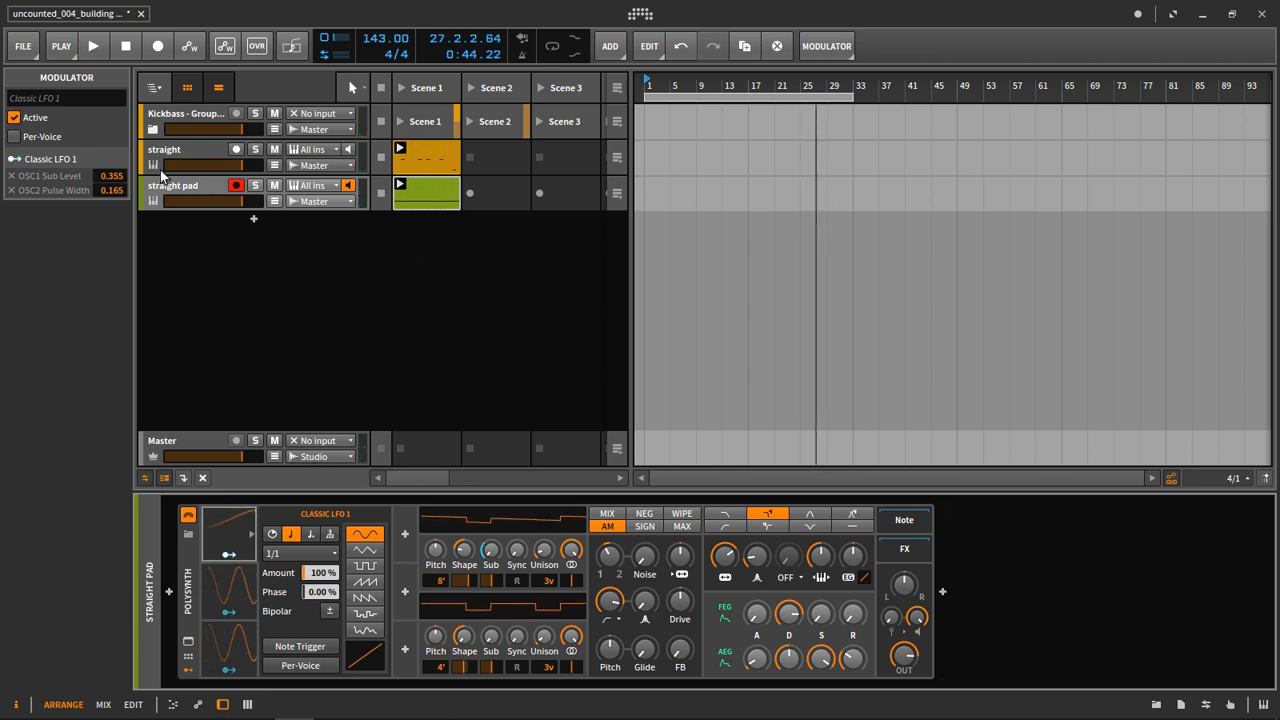
click(400, 188)
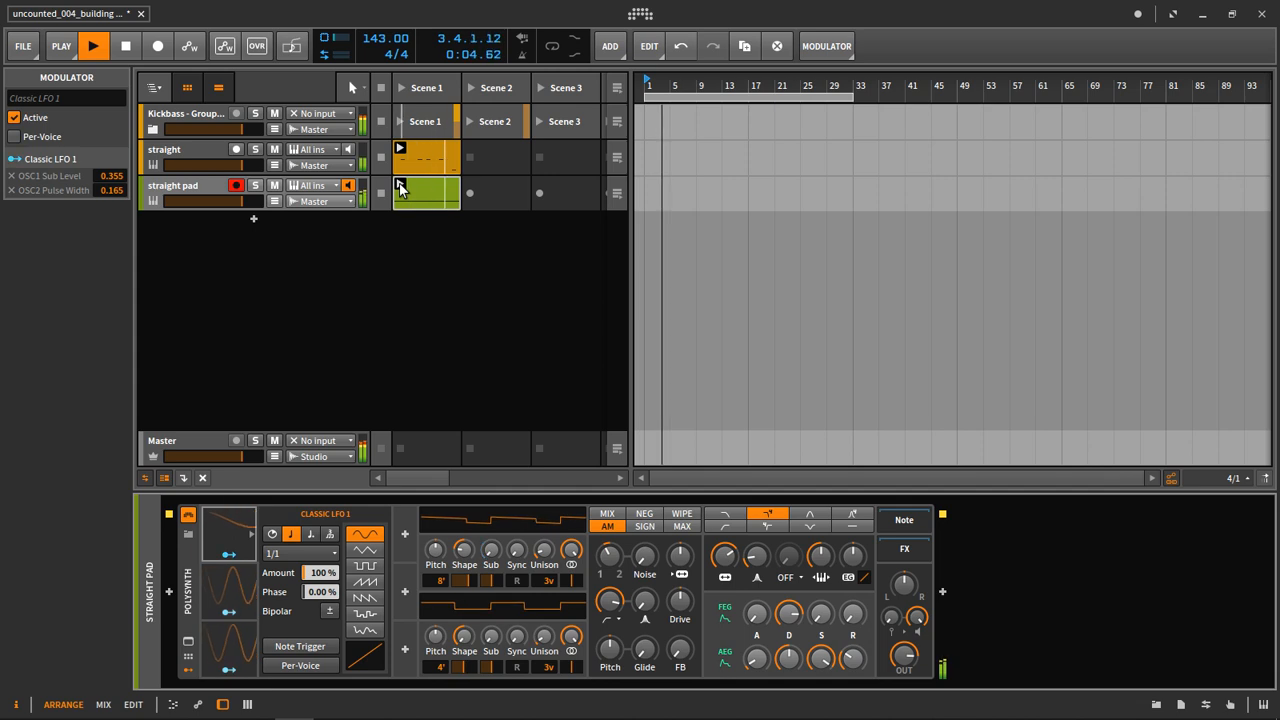
key(space)
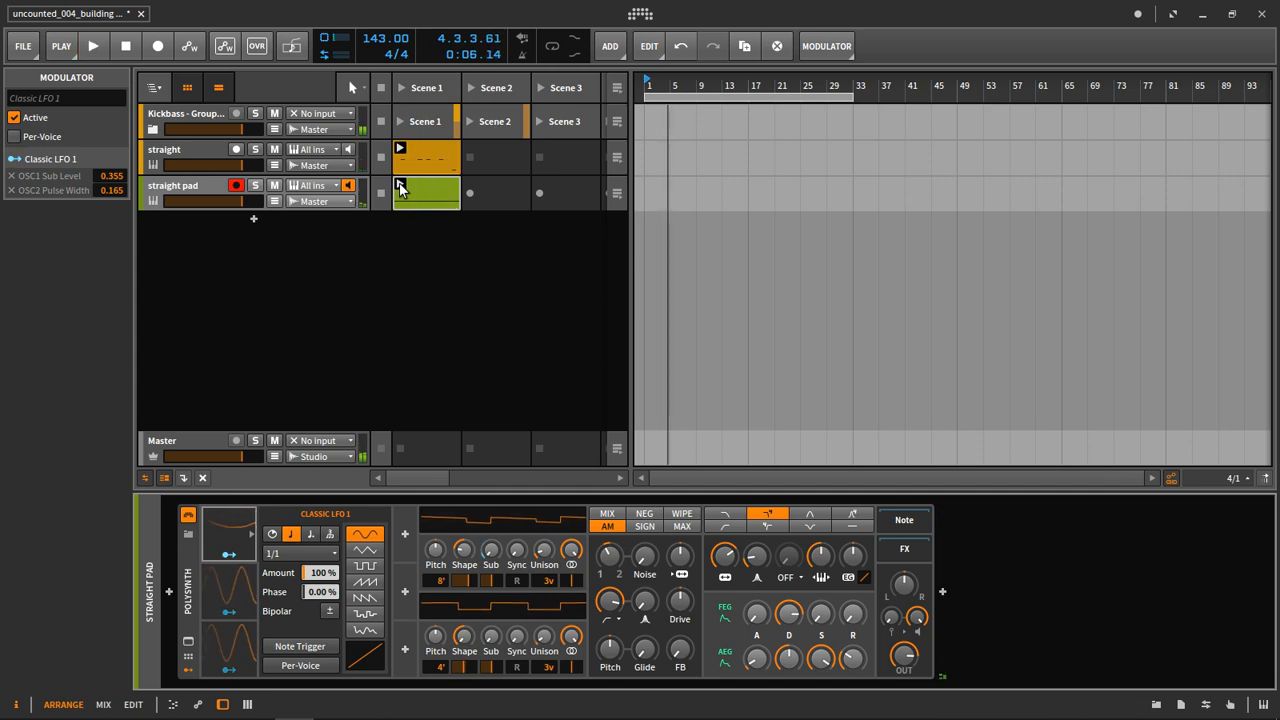
- Add another instrument track below straight pad and load a Polysynth on it
right_click(224, 233)
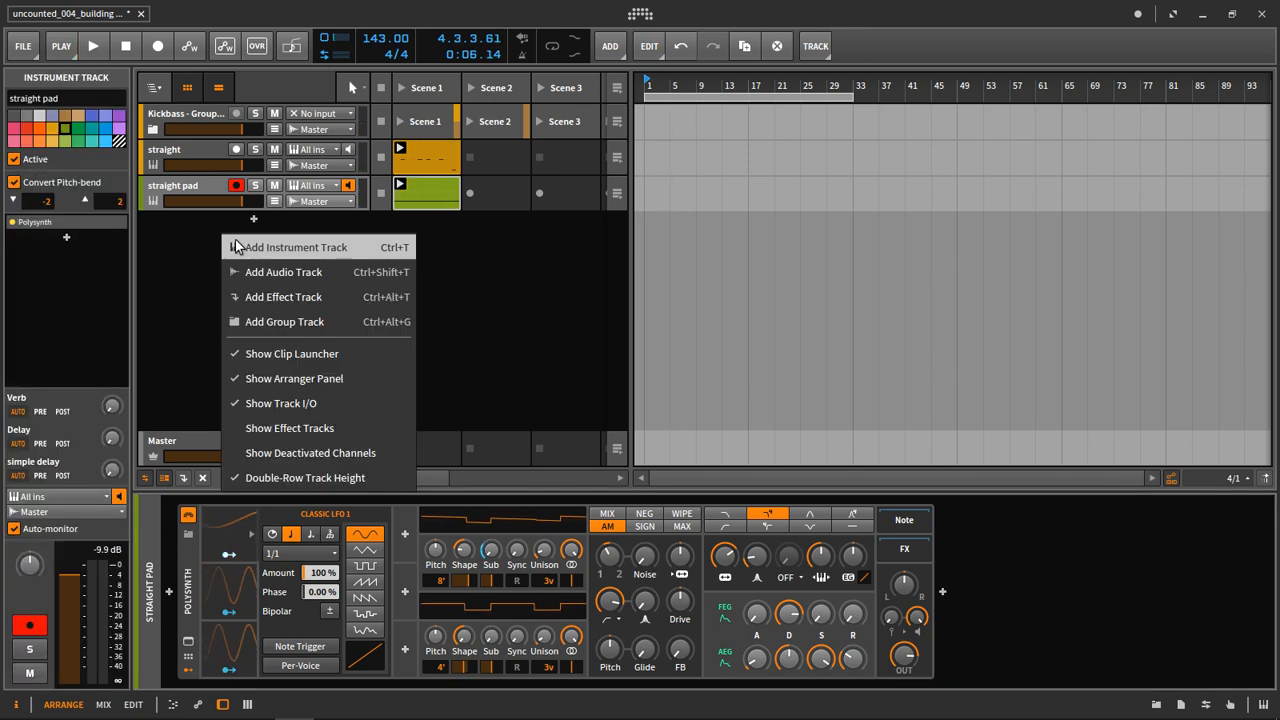
click(240, 246)
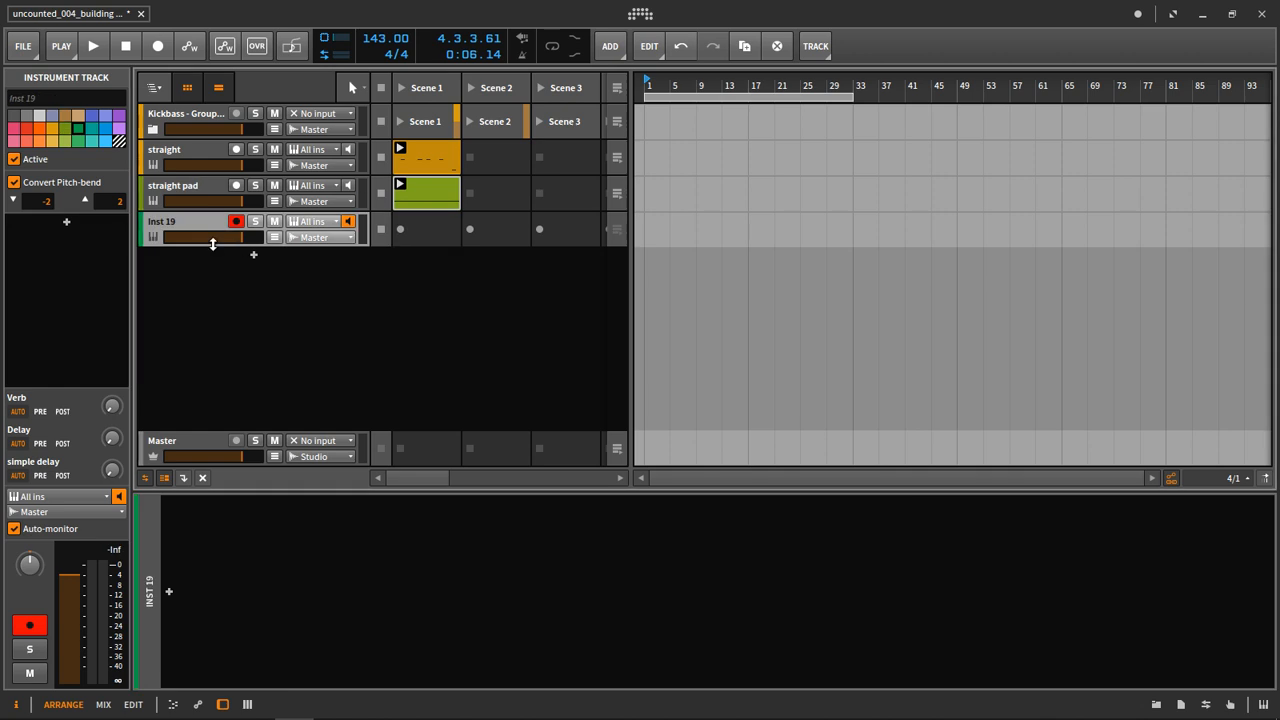
click(169, 593)
text(poly)
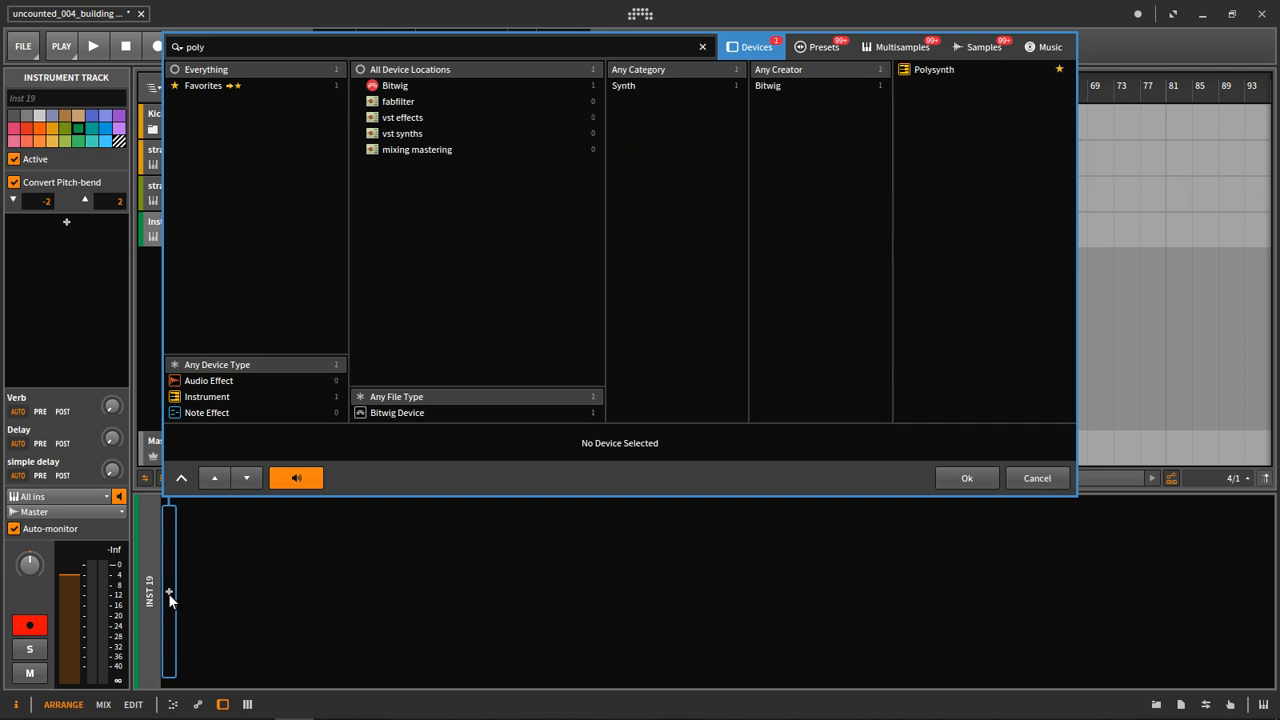
double_click(933, 69)
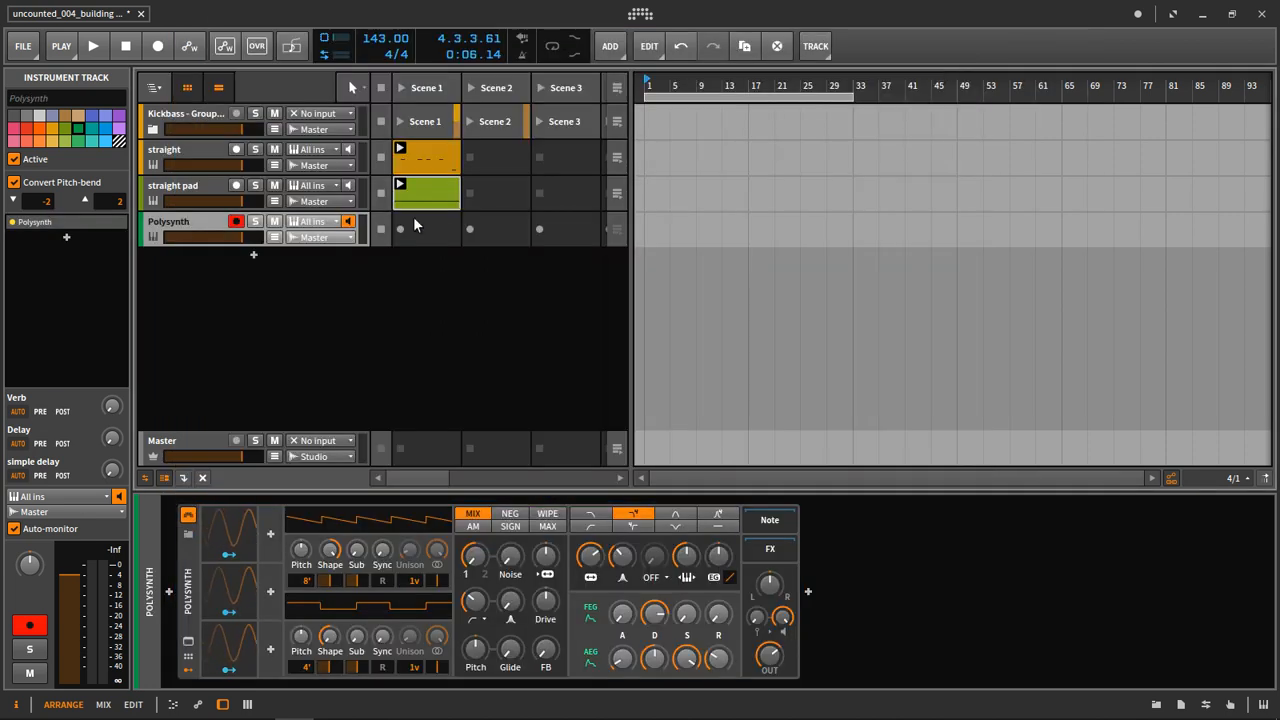
- Copy the straight pad clip to the new Polysynth track's Scene 1 slot and play it briefly
click(429, 187)
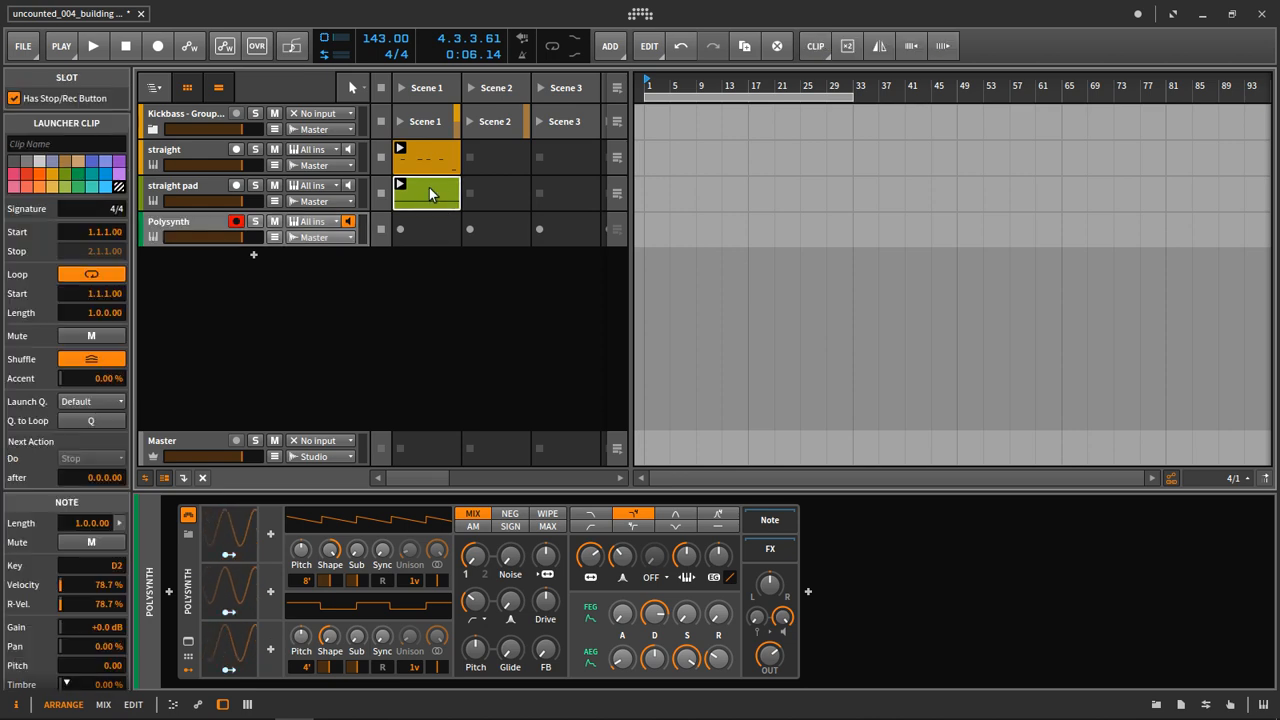
double_click(432, 235)
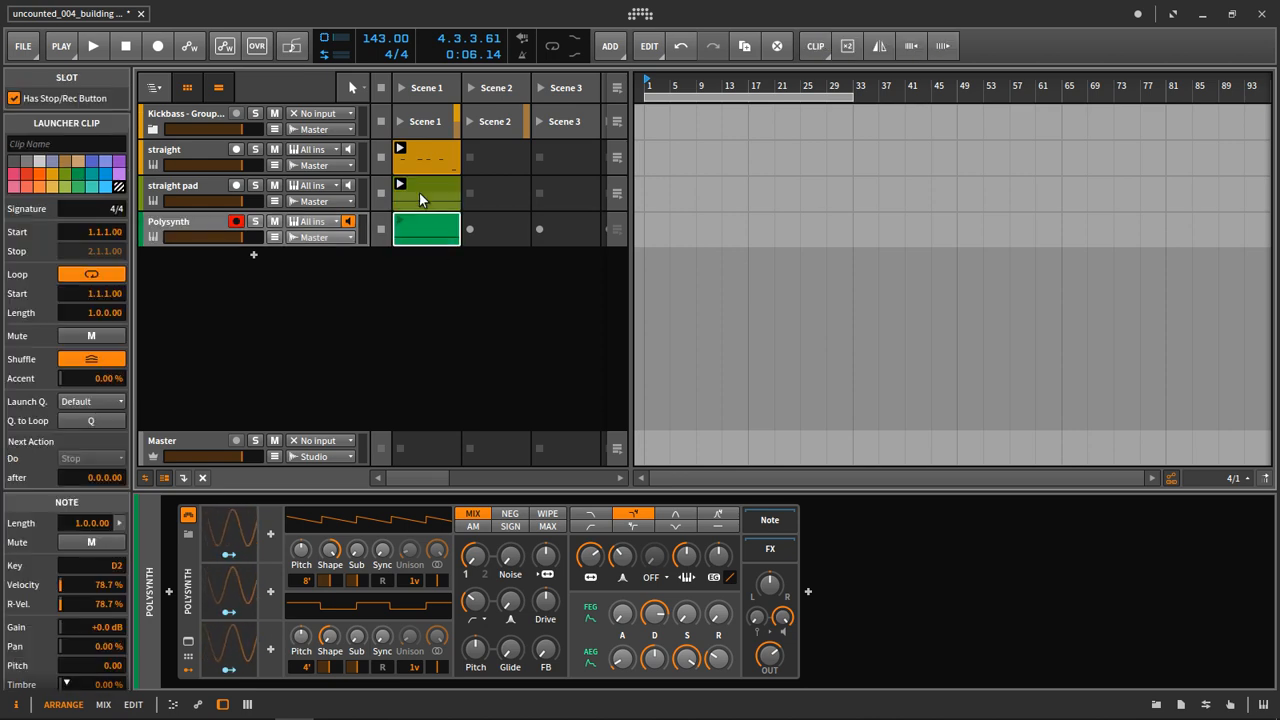
click(399, 222)
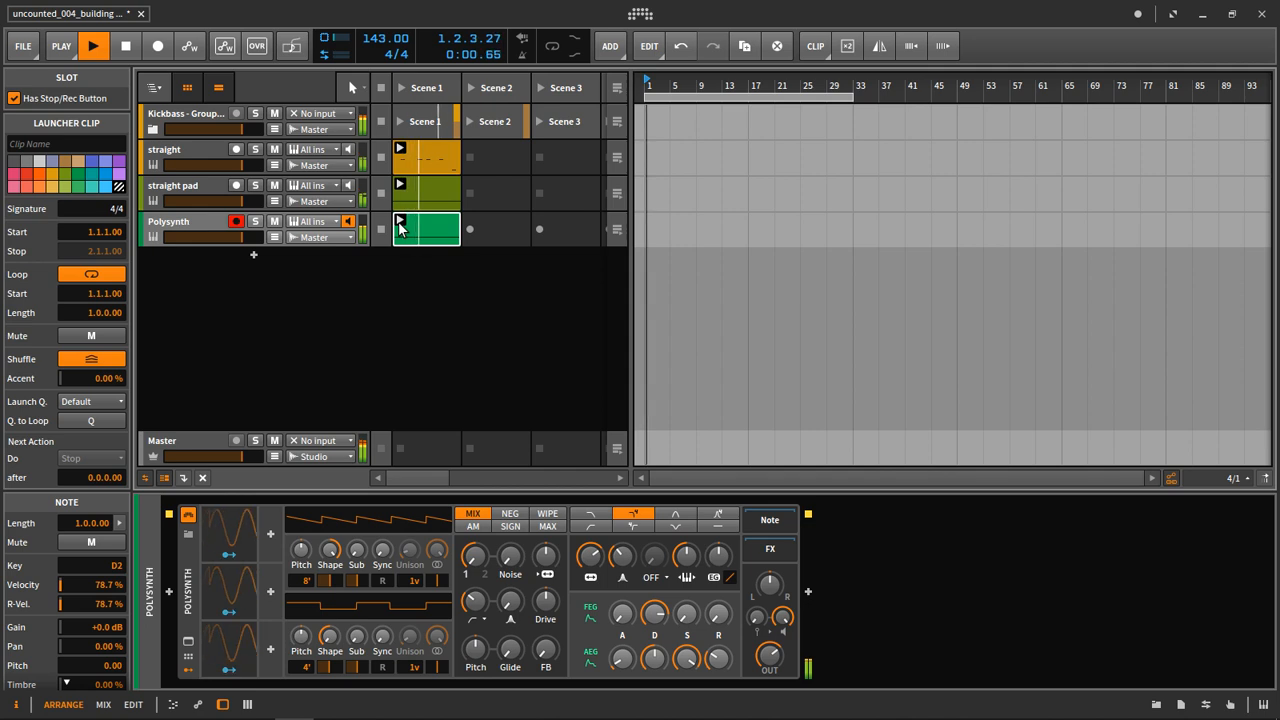
key(space)
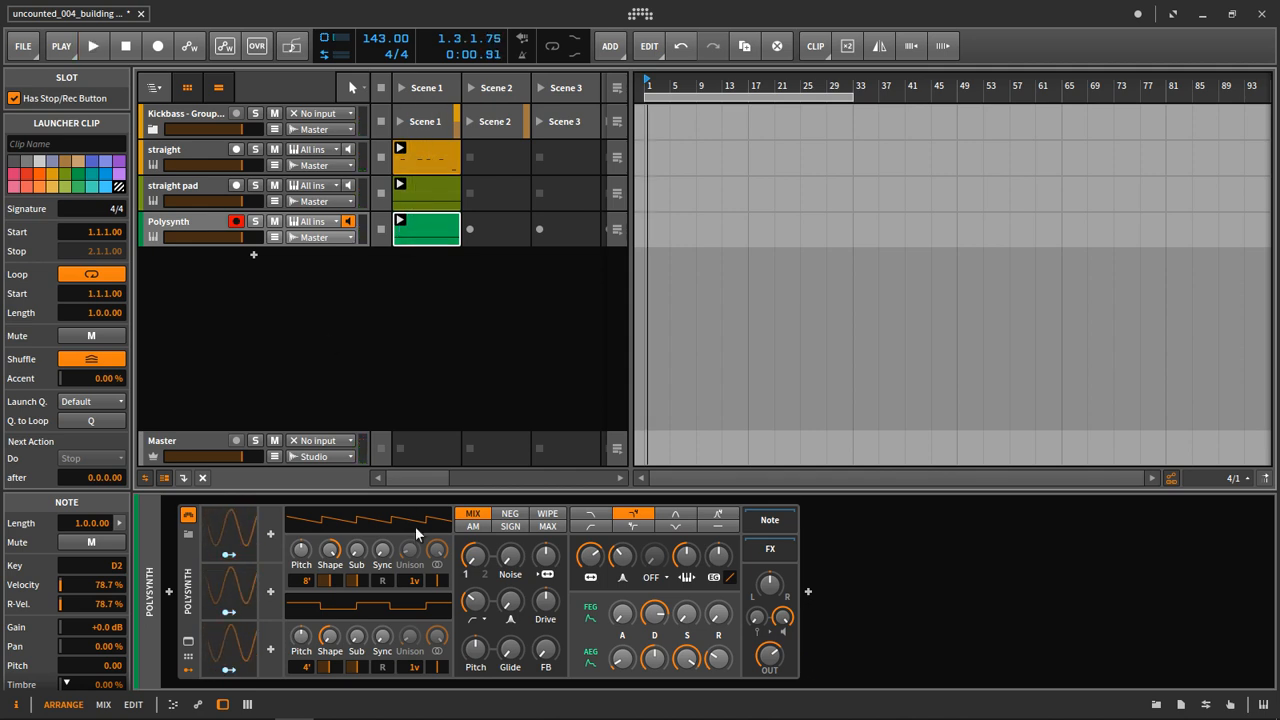
- Show Classic LFO 1's settings on the new Polysynth and lower oscillator 1 to 16' during playback
click(228, 531)
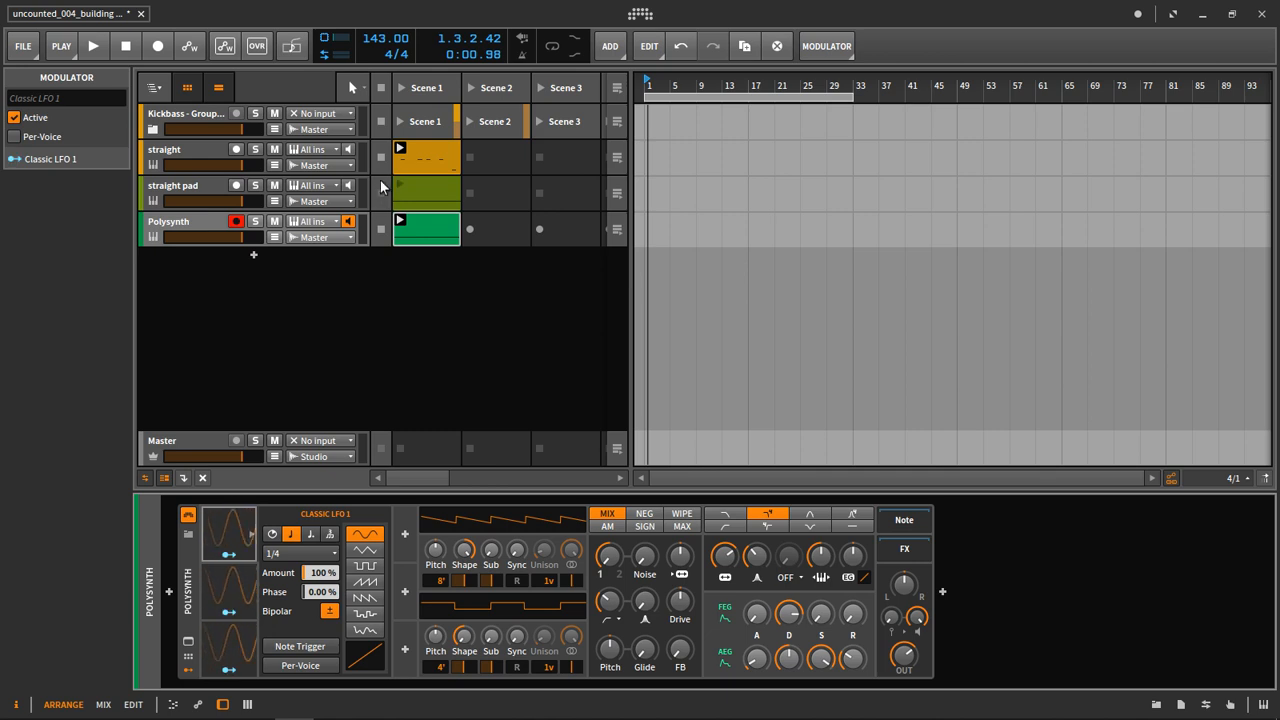
key(space)
mouse_move(450, 583)
mouse_down()
mouse_move(450, 600)
mouse_move(438, 590)
mouse_up()
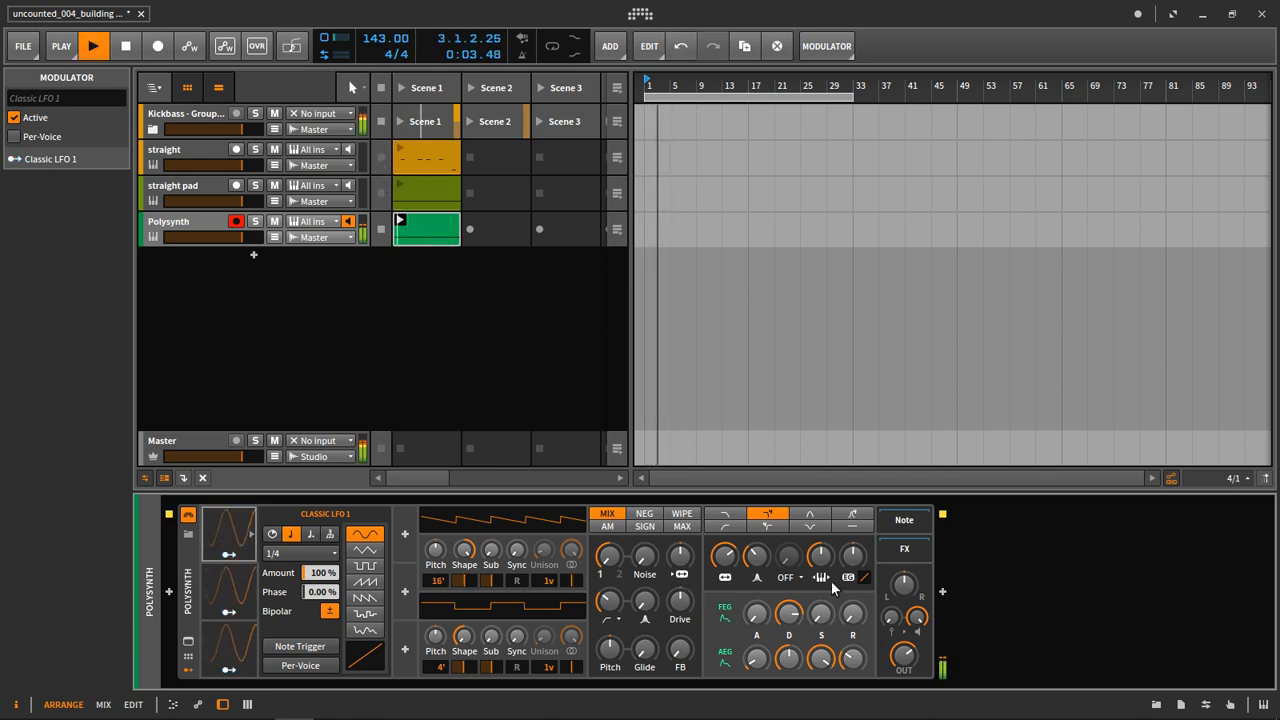
- Switch the new Polysynth's filter to band-pass and adjust its key tracking and envelope amount
click(808, 519)
drag(820, 556, 856, 588)
click(867, 579)
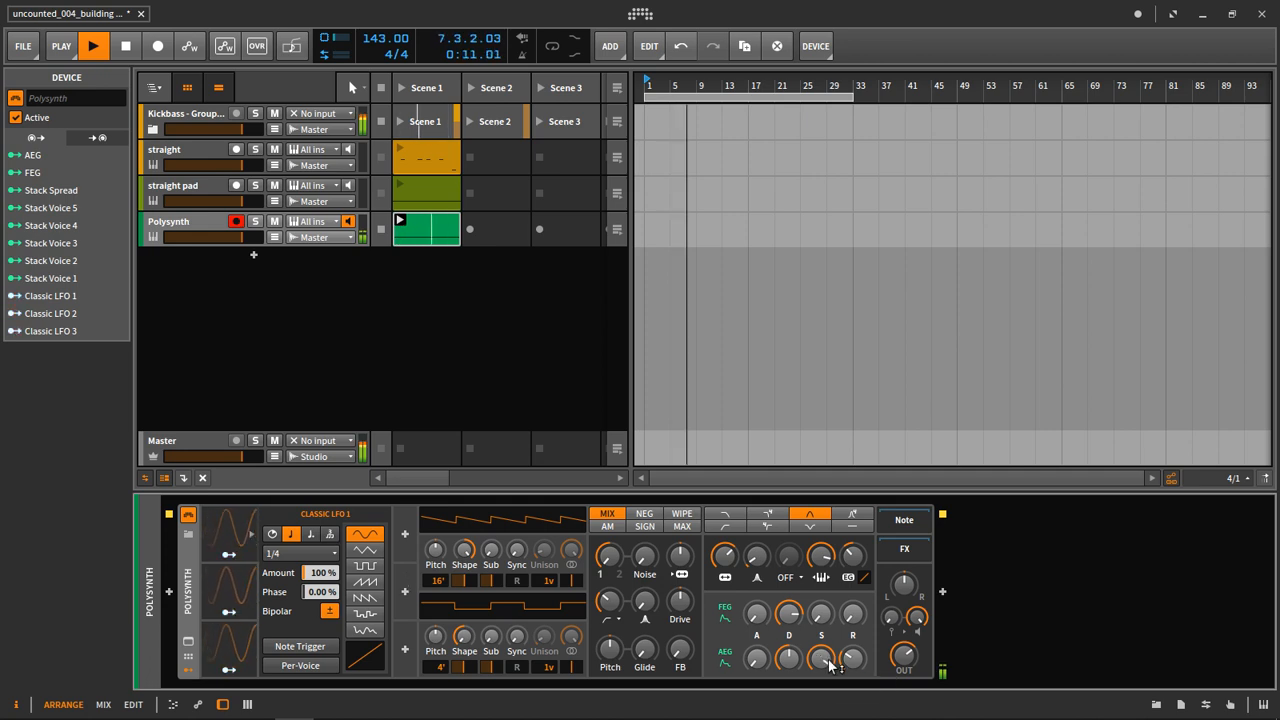
- Stretch the Polysynth clip's D2 note to two bars, extend the clip's loop to 2.0.0.00 and play it
click(430, 232)
key(space)
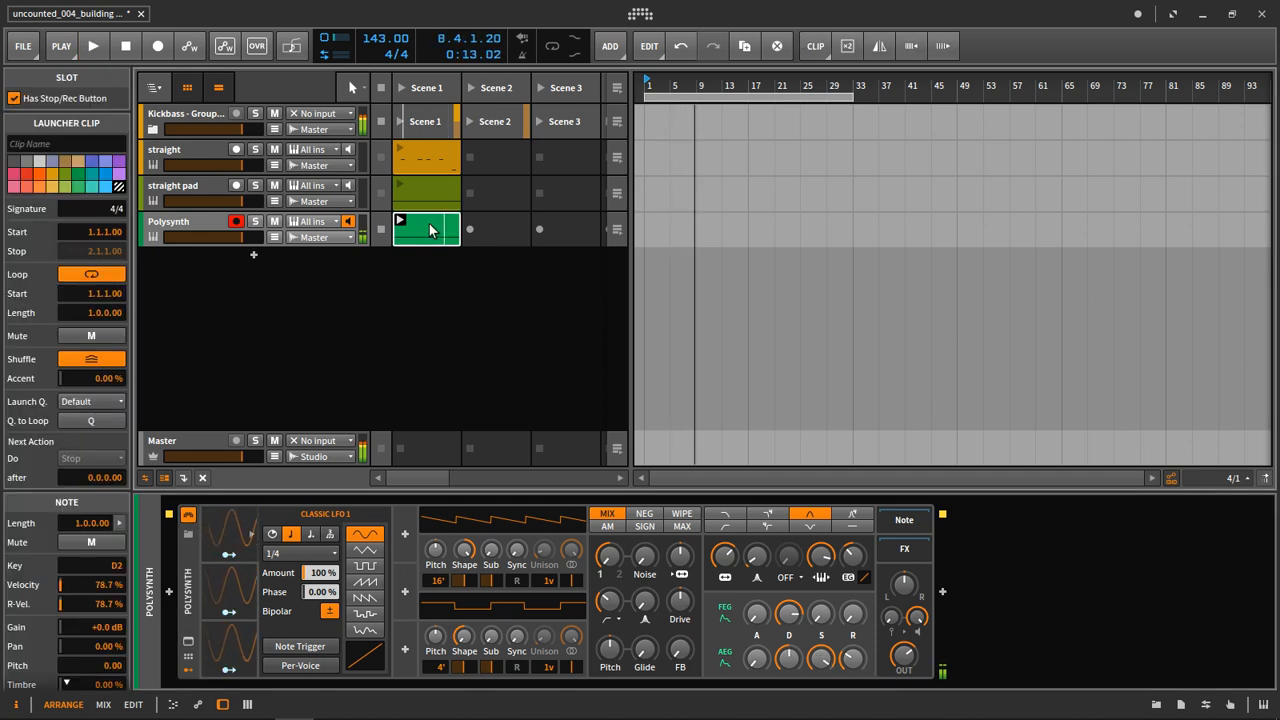
click(950, 46)
key(space)
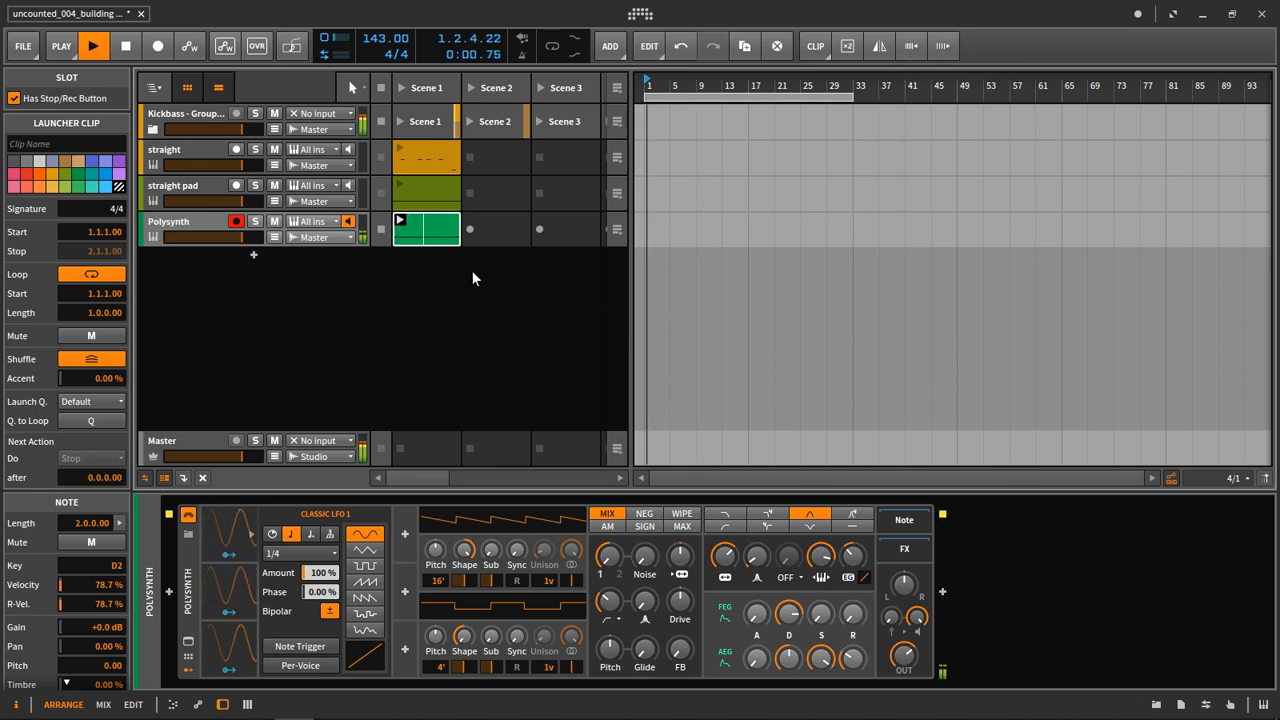
double_click(446, 225)
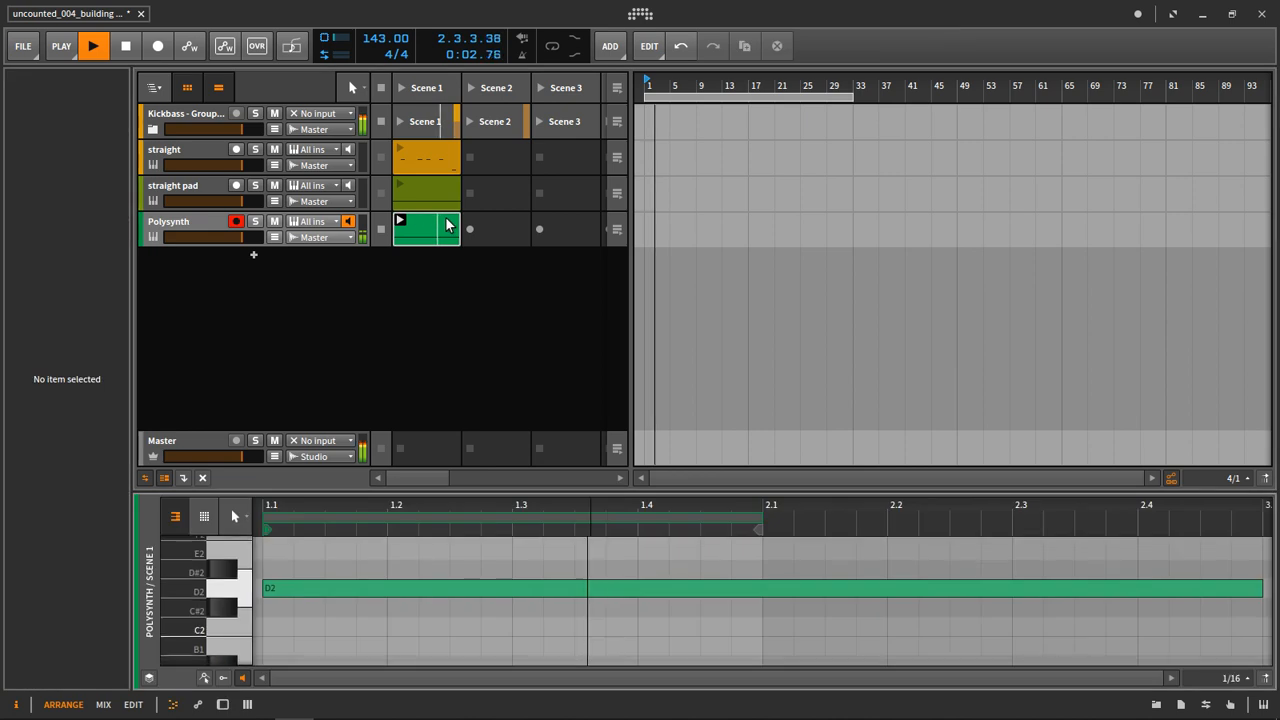
key(space)
drag(668, 530, 878, 519)
key(space)
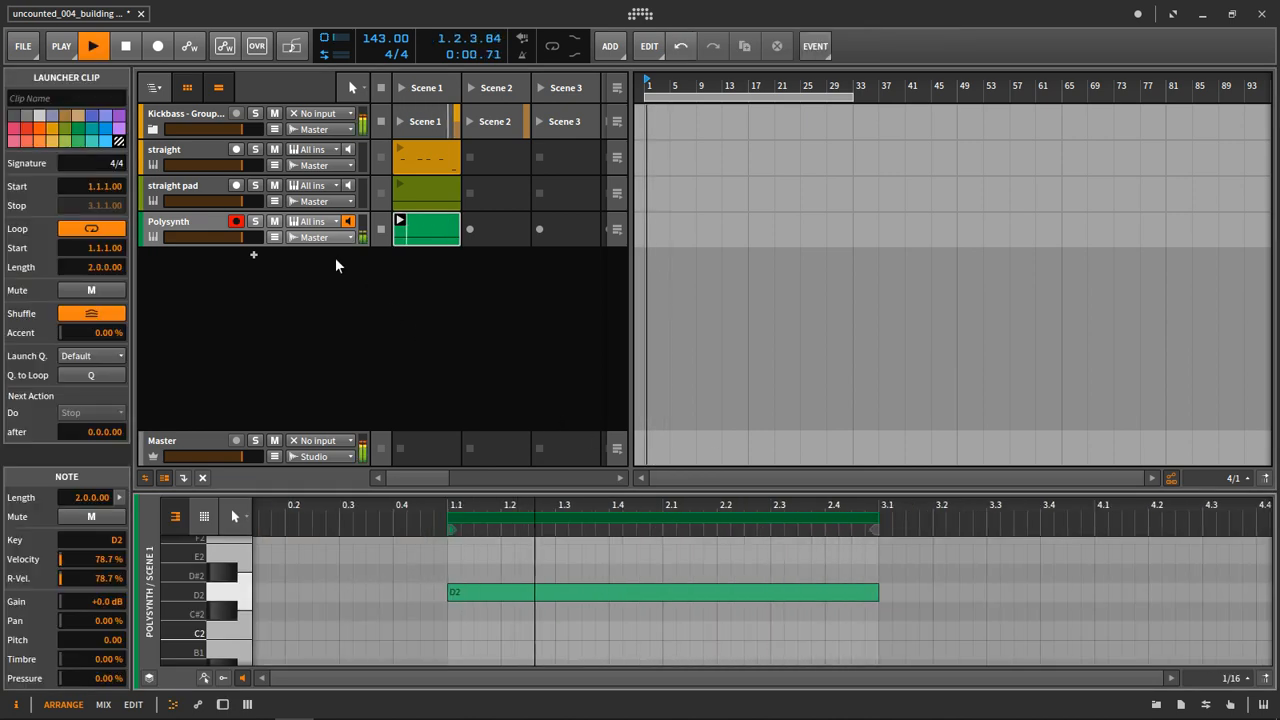
- Reopen the Polysynth device, switch to the adjacent steeper band-pass filter, and adjust cutoff, resonance and output level during playback
double_click(196, 220)
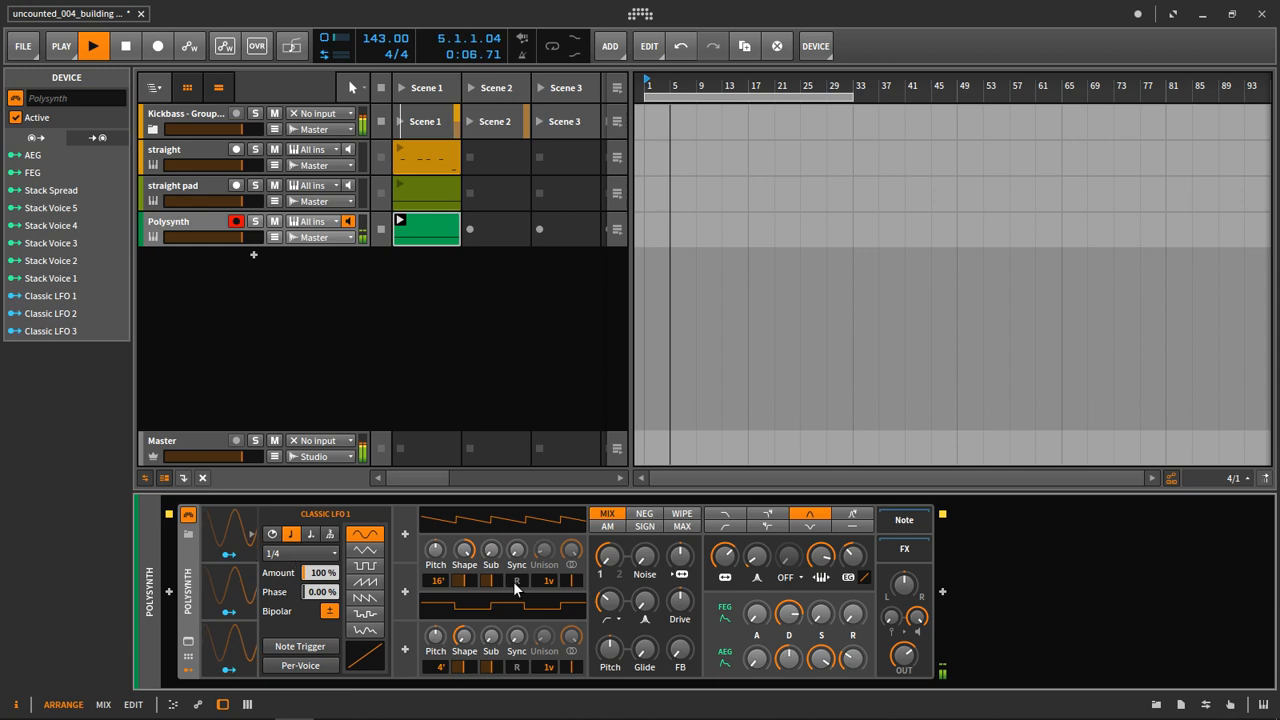
key(space)
key(space)
key(space)
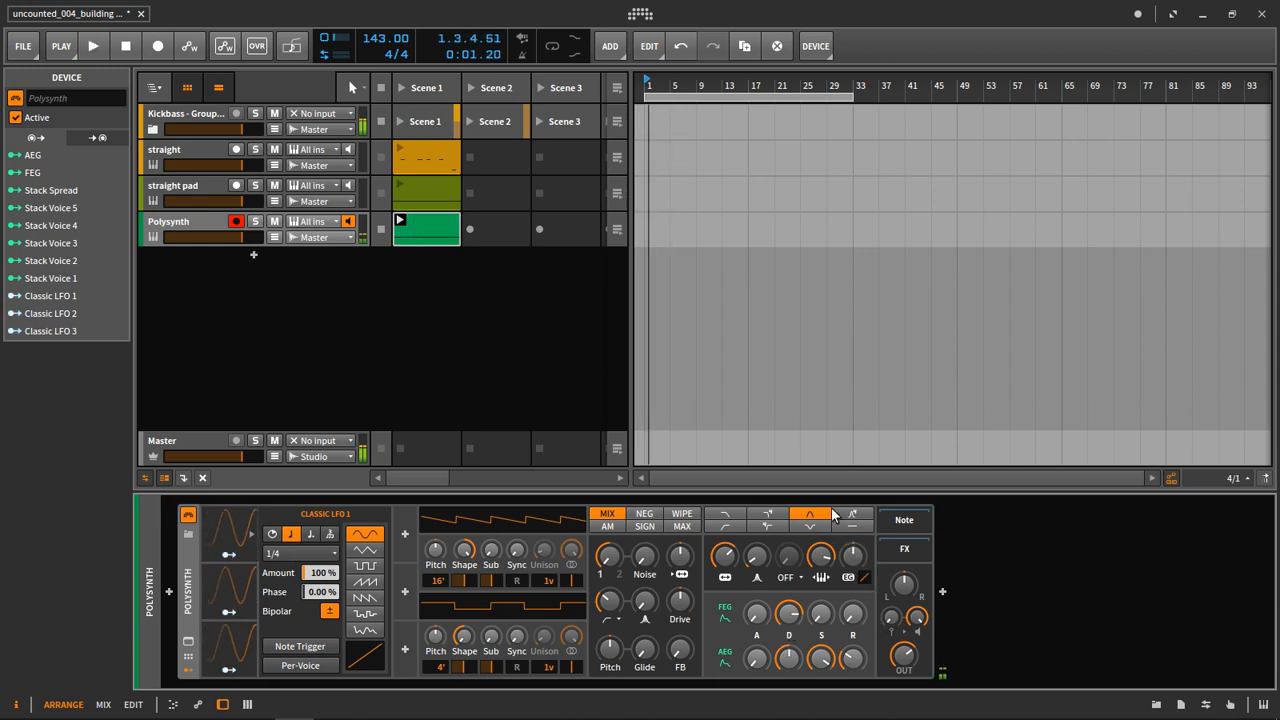
click(852, 514)
key(space)
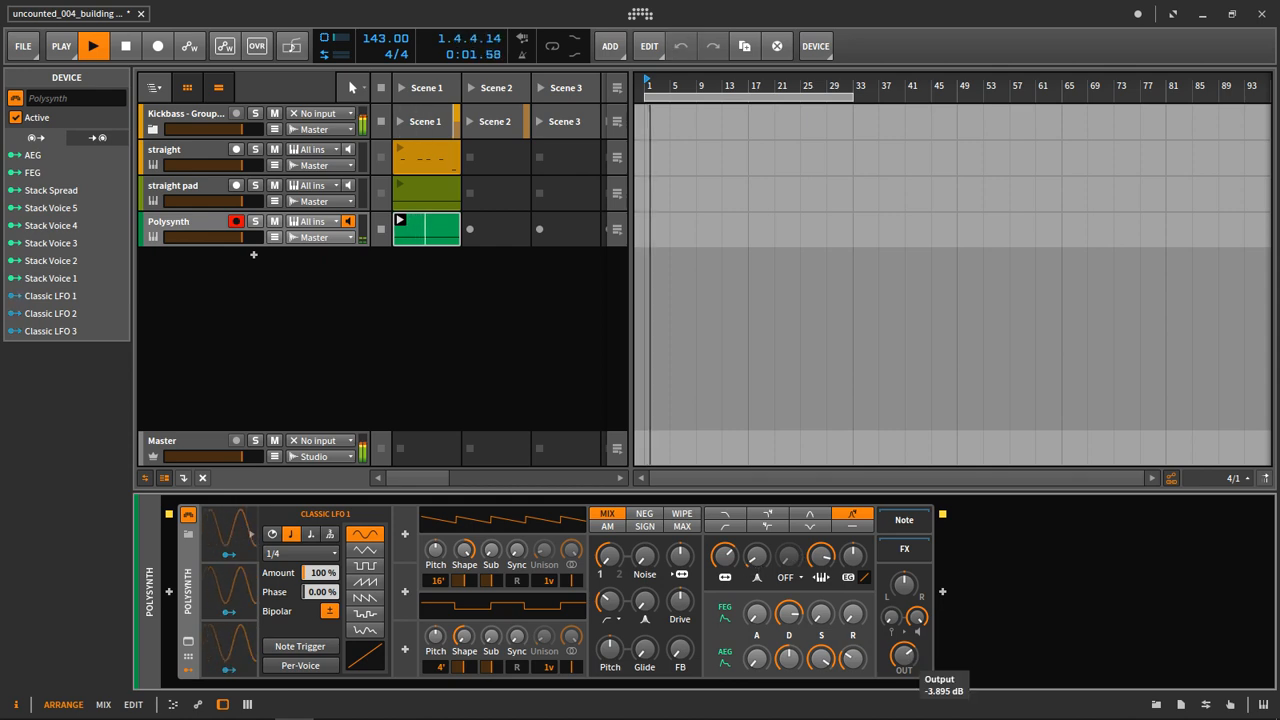
drag(763, 566, 729, 566)
key(space)
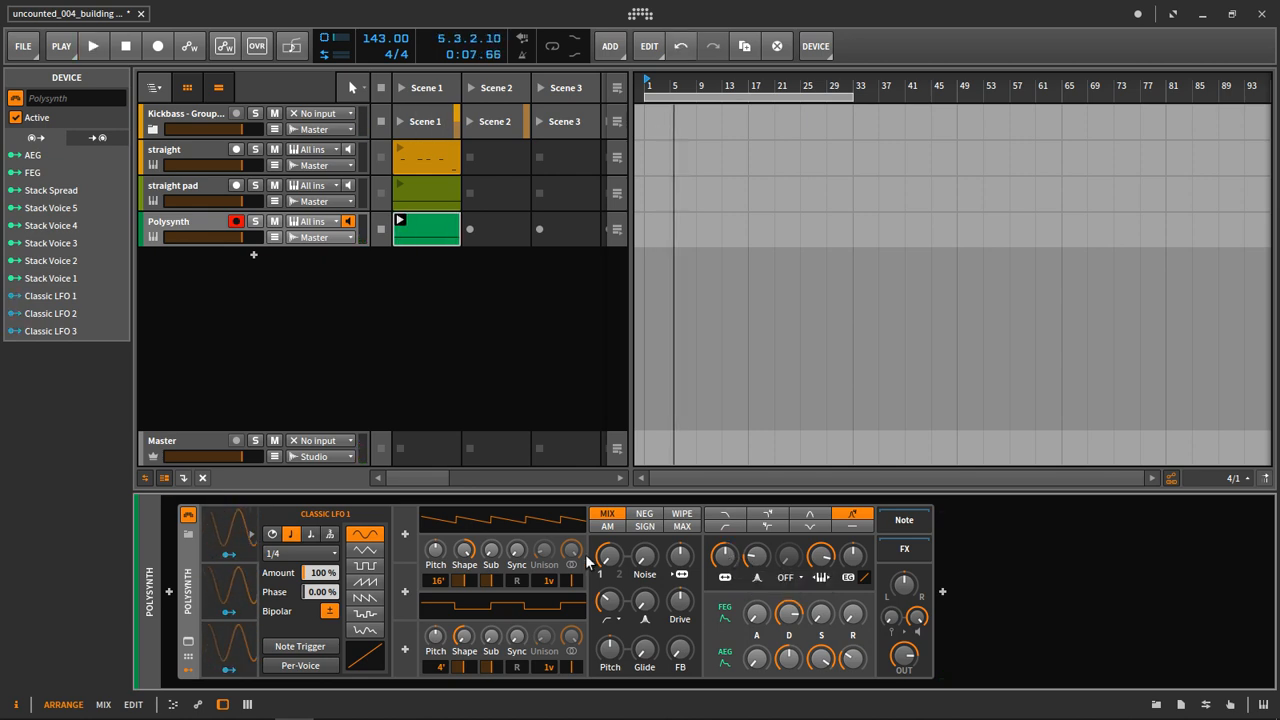
- Raise oscillator 1's sync and set its pitch to 8' while playing the clip
key(space)
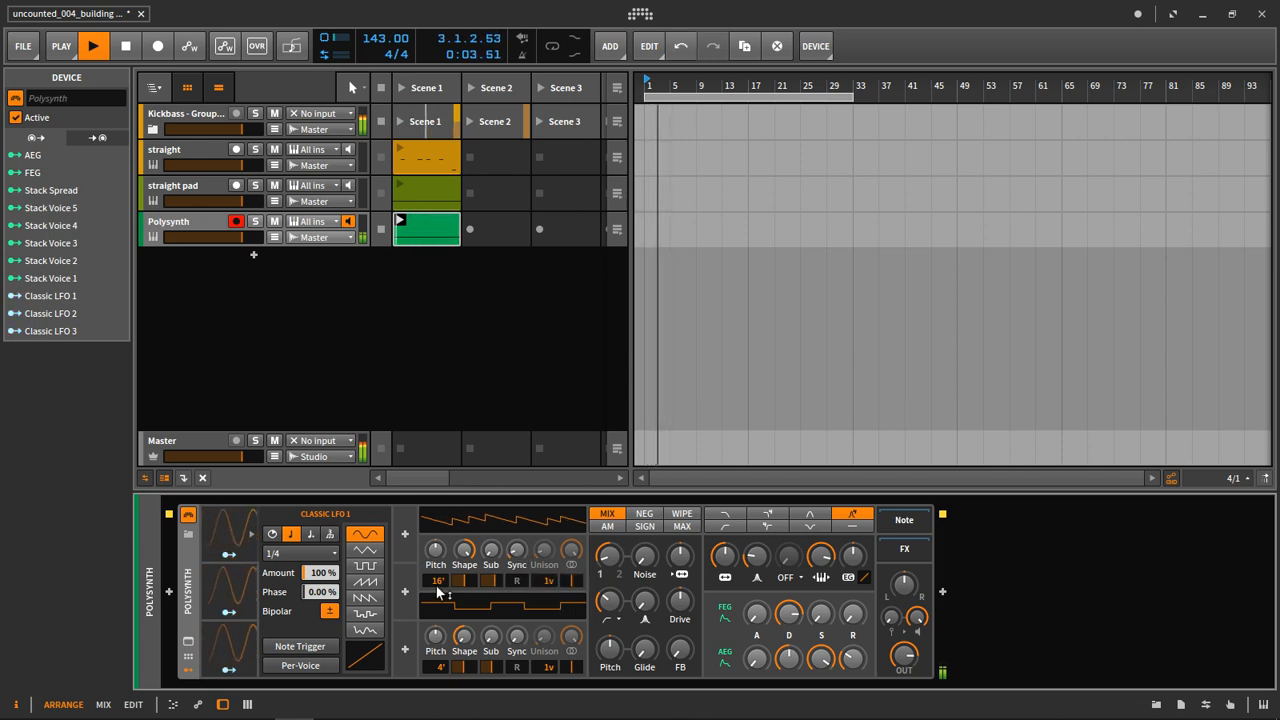
drag(438, 581, 438, 569)
key(space)
key(space)
- Set the oscillator mix mode to SIGN, oscillator 2's shape to 44%, and readjust its sync and the oscillator blend
click(651, 530)
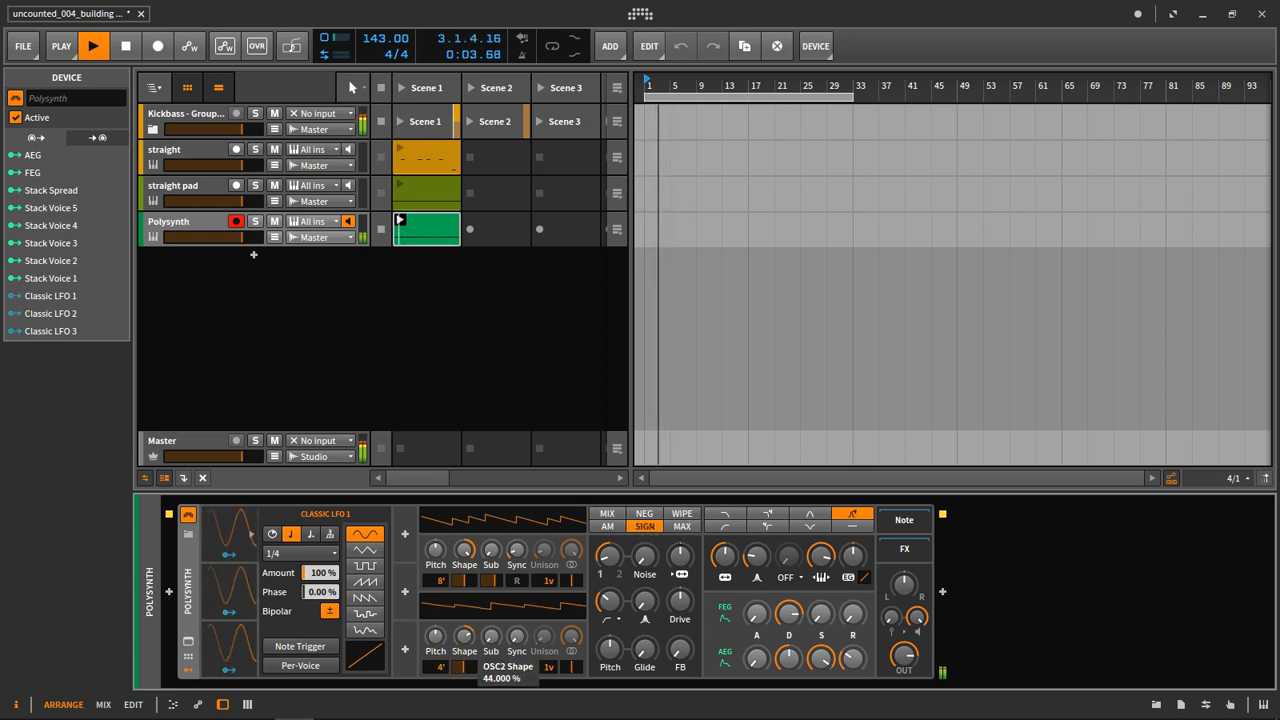
drag(516, 636, 516, 602)
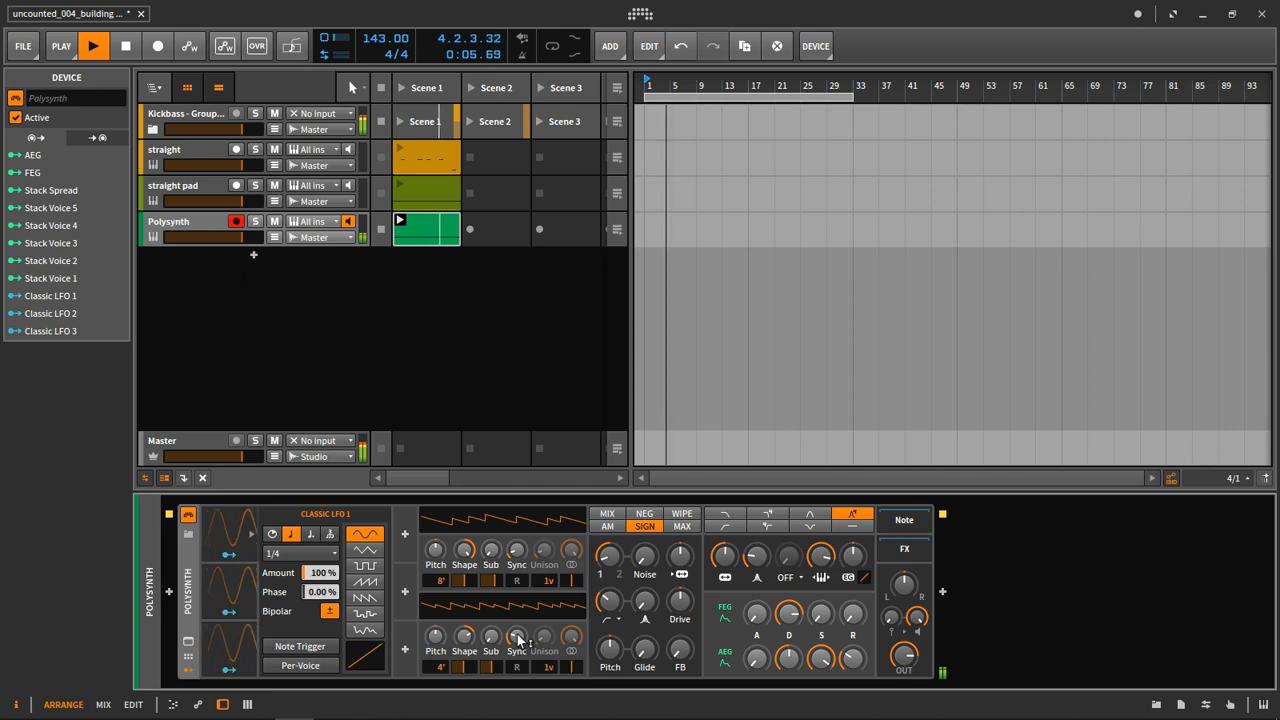
drag(612, 555, 612, 505)
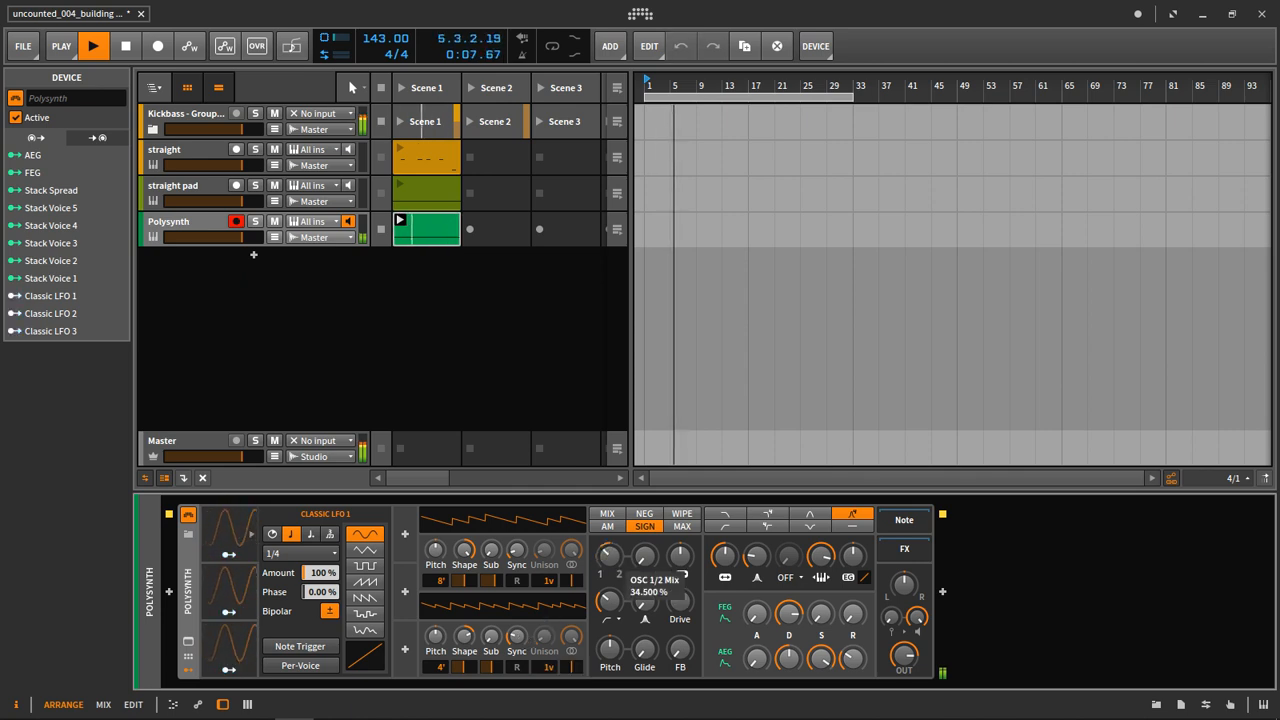
- Modulate the new Polysynth's filter frequency with Classic LFO 1 by an amount of 22.50
click(230, 559)
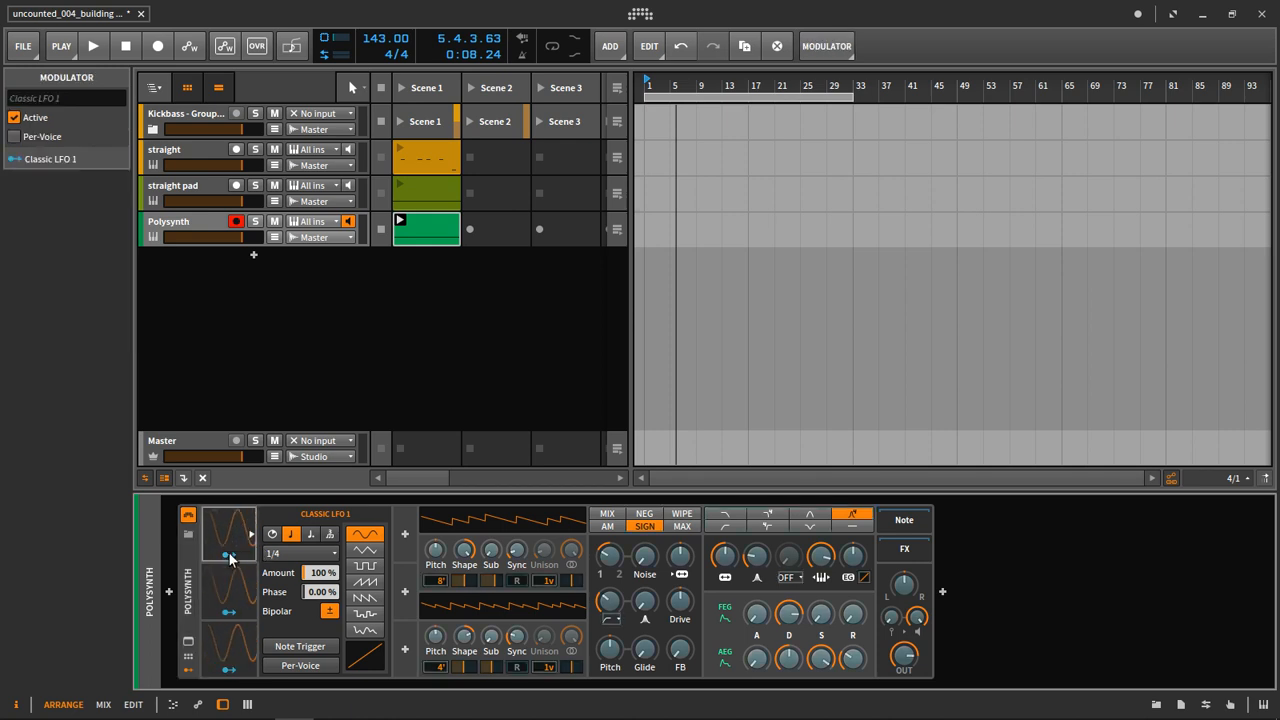
mouse_move(724, 556)
mouse_down()
mouse_move(724, 522)
mouse_move(725, 569)
mouse_up()
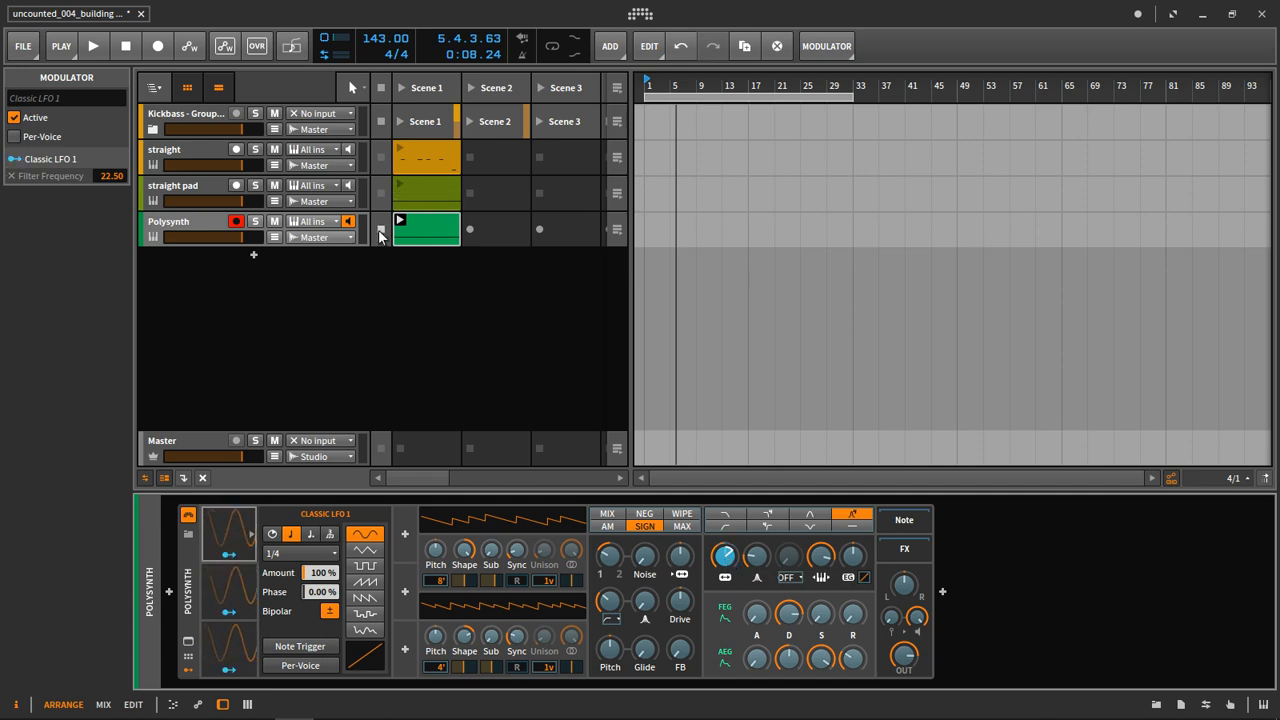
- Launch the straight and straight pad clips, lower the pad's volume, and bring in the Polysynth clip
click(401, 187)
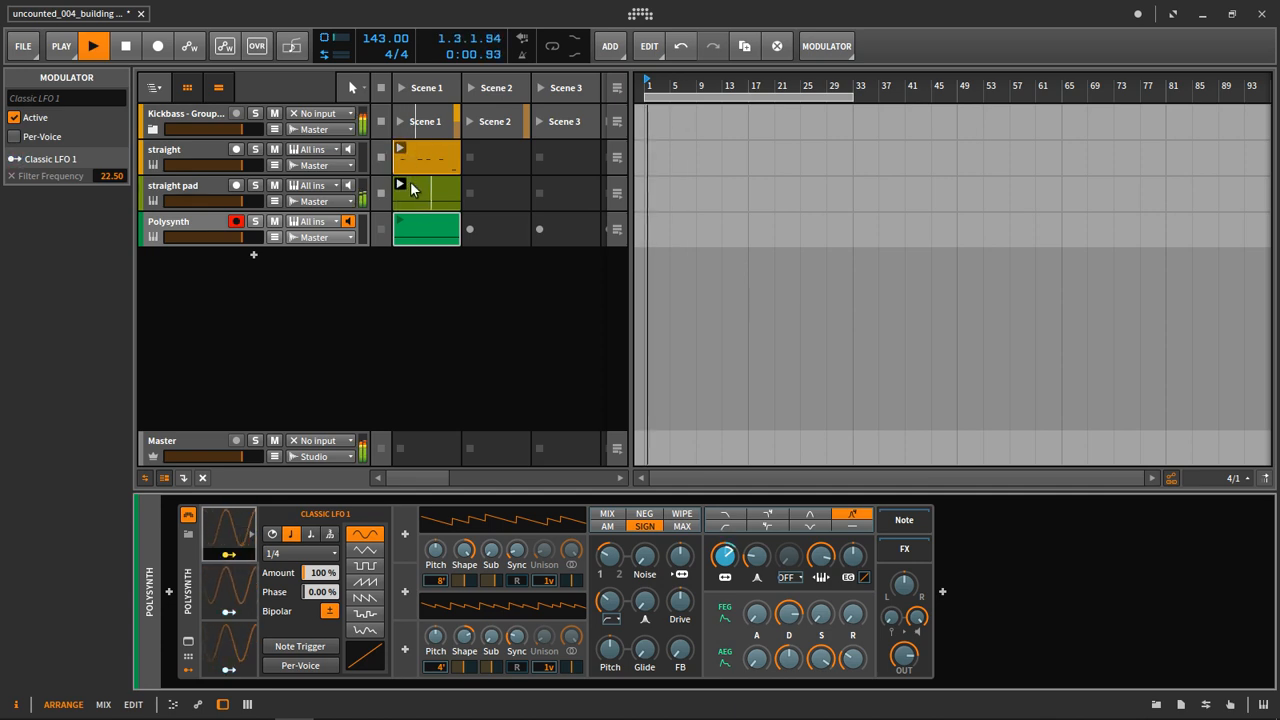
drag(258, 207, 233, 205)
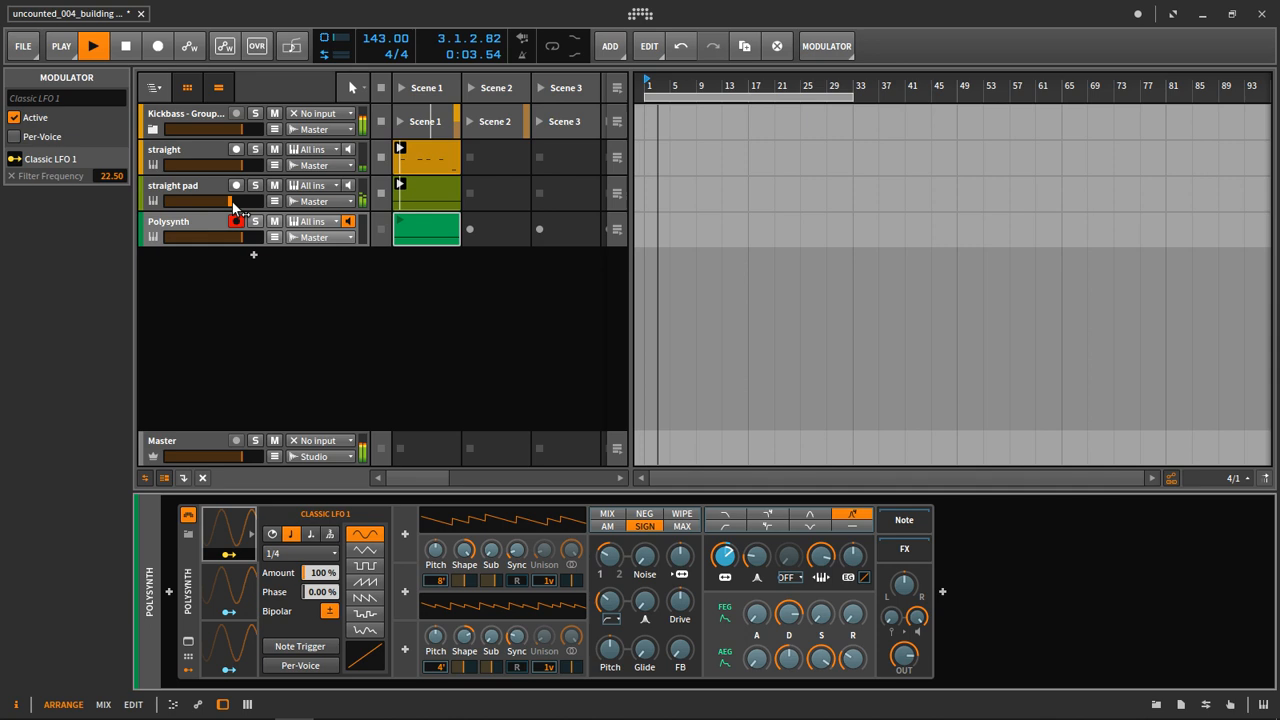
click(440, 241)
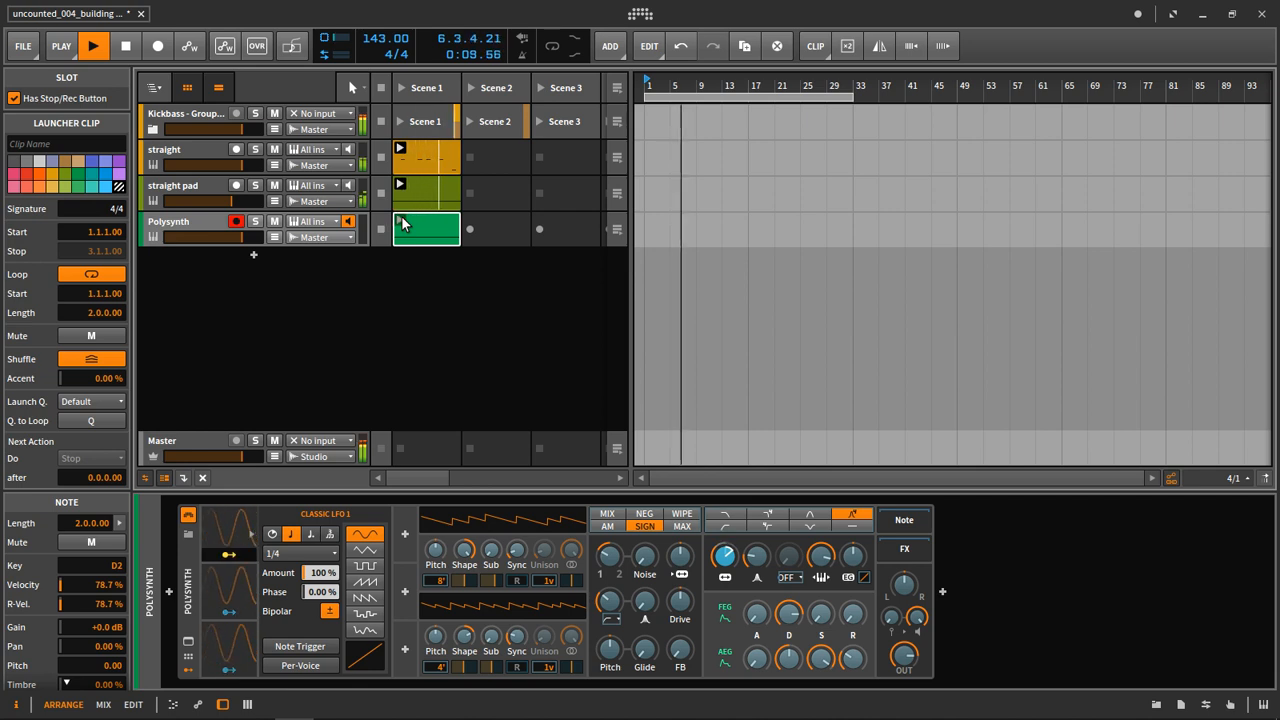
click(401, 220)
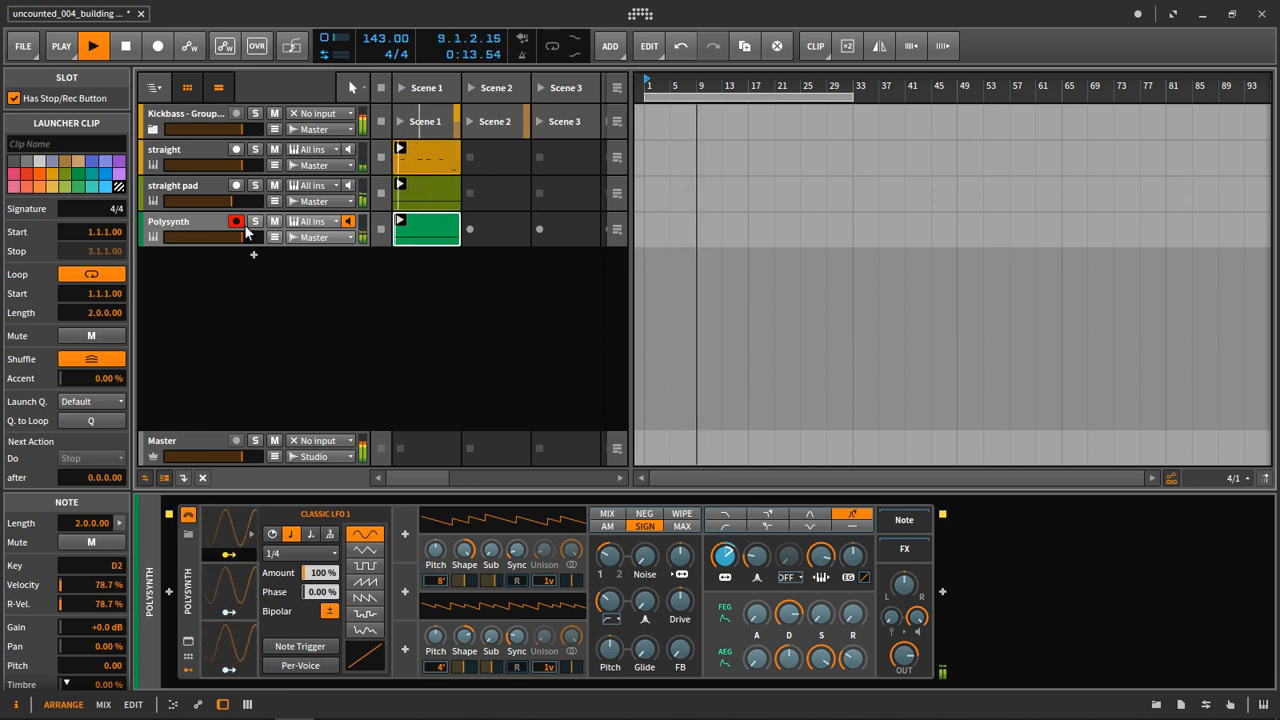
- Lower the straight and straight pad tracks together, bringing straight's volume to -6.2 dB, and restart playback
key(space)
click(197, 142)
shift+click(209, 189)
drag(242, 165, 237, 170)
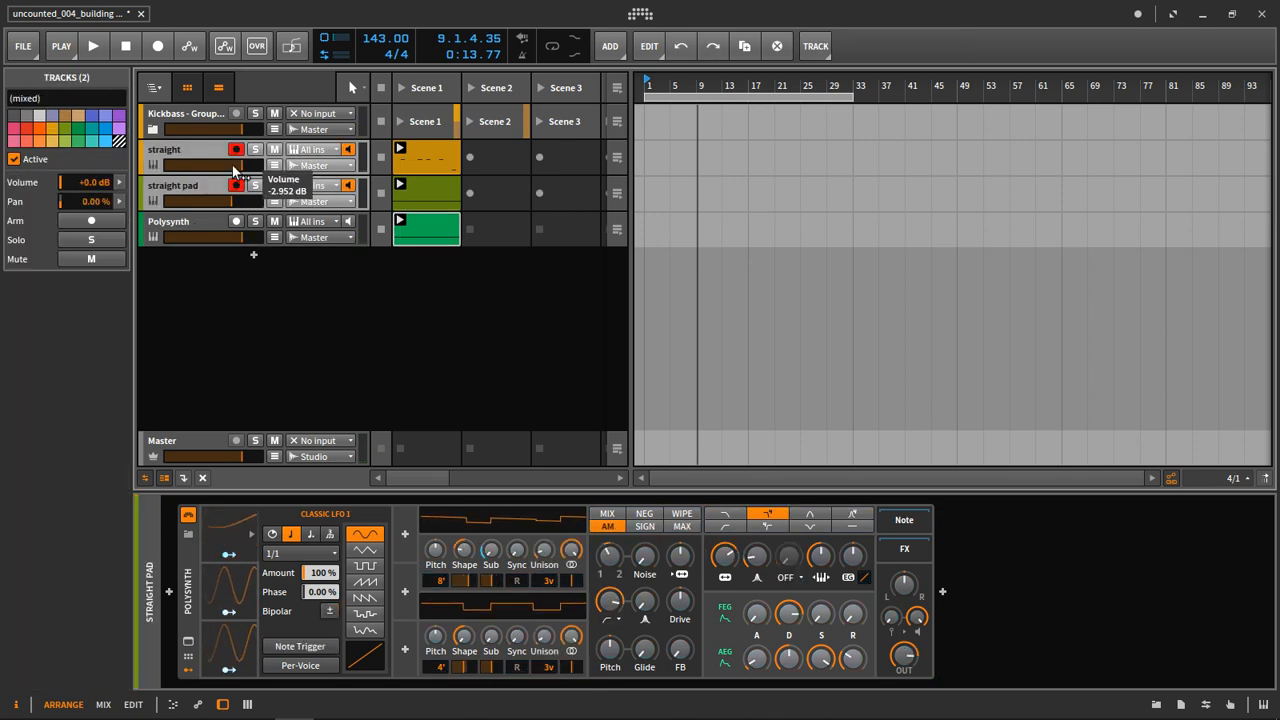
key(ctrl+z)
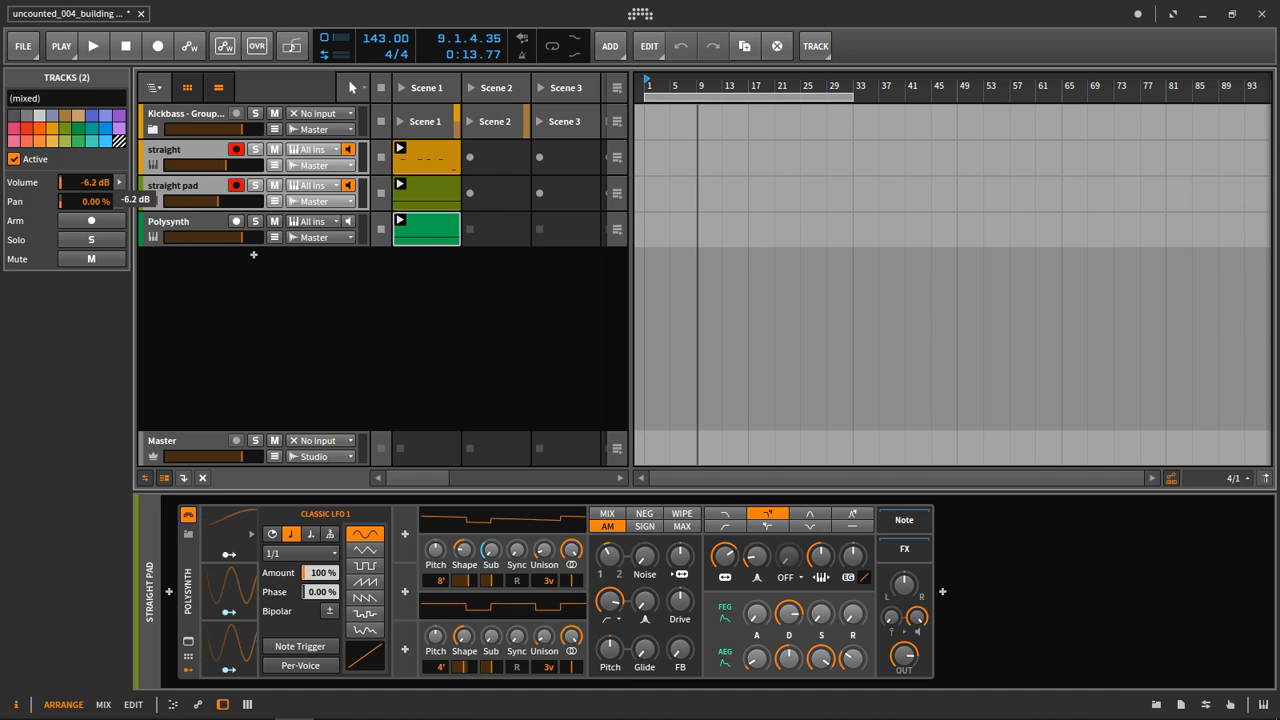
key(space)
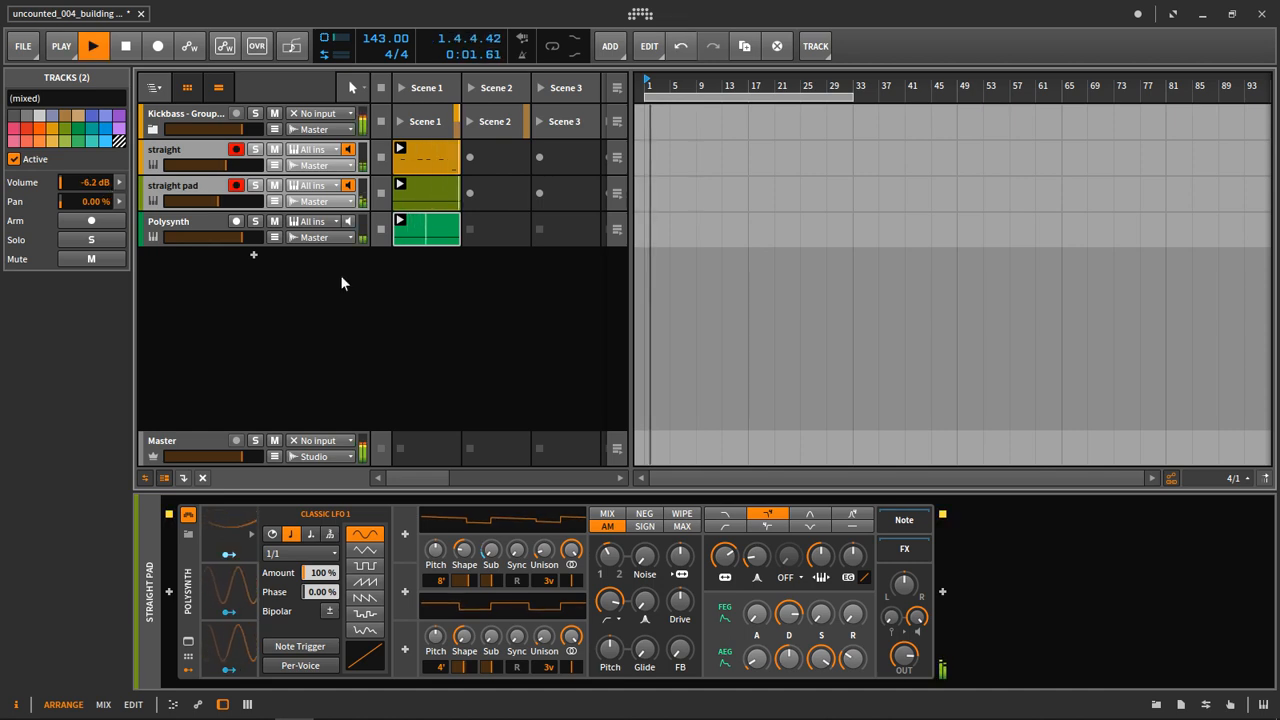
- Solo the Polysynth track briefly, compare it with the full mix, and stop playback
click(257, 230)
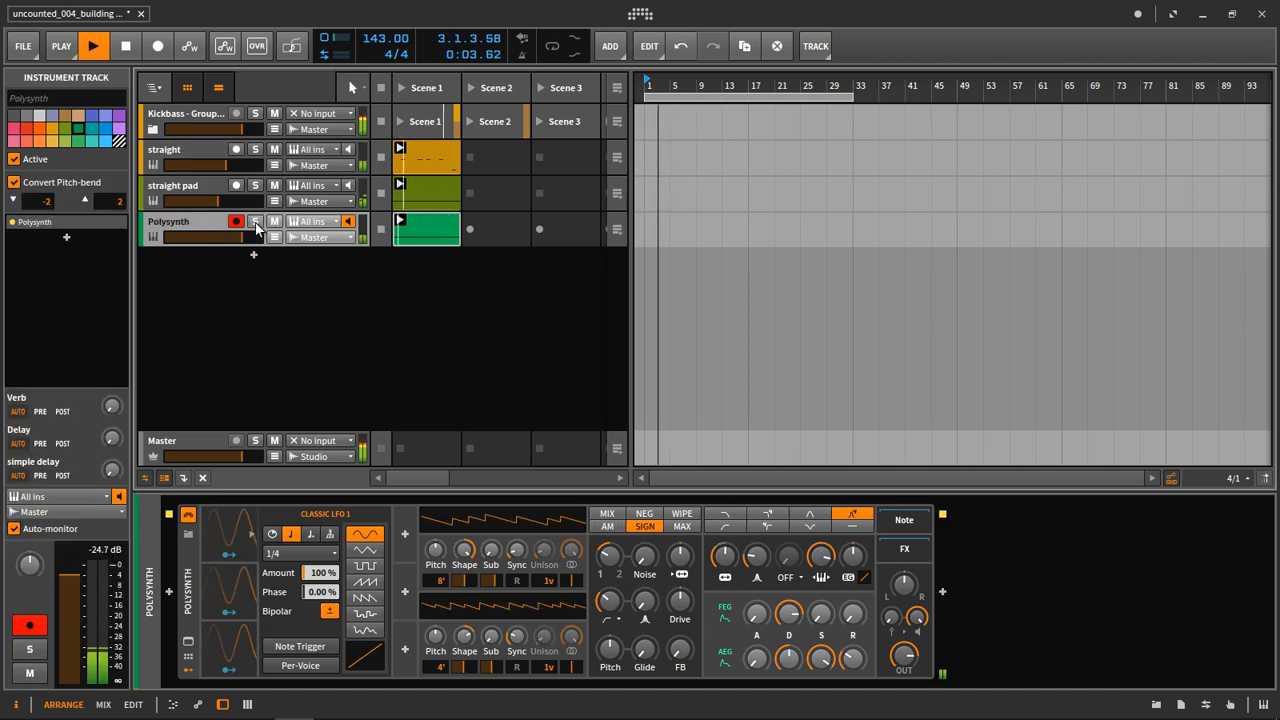
click(256, 223)
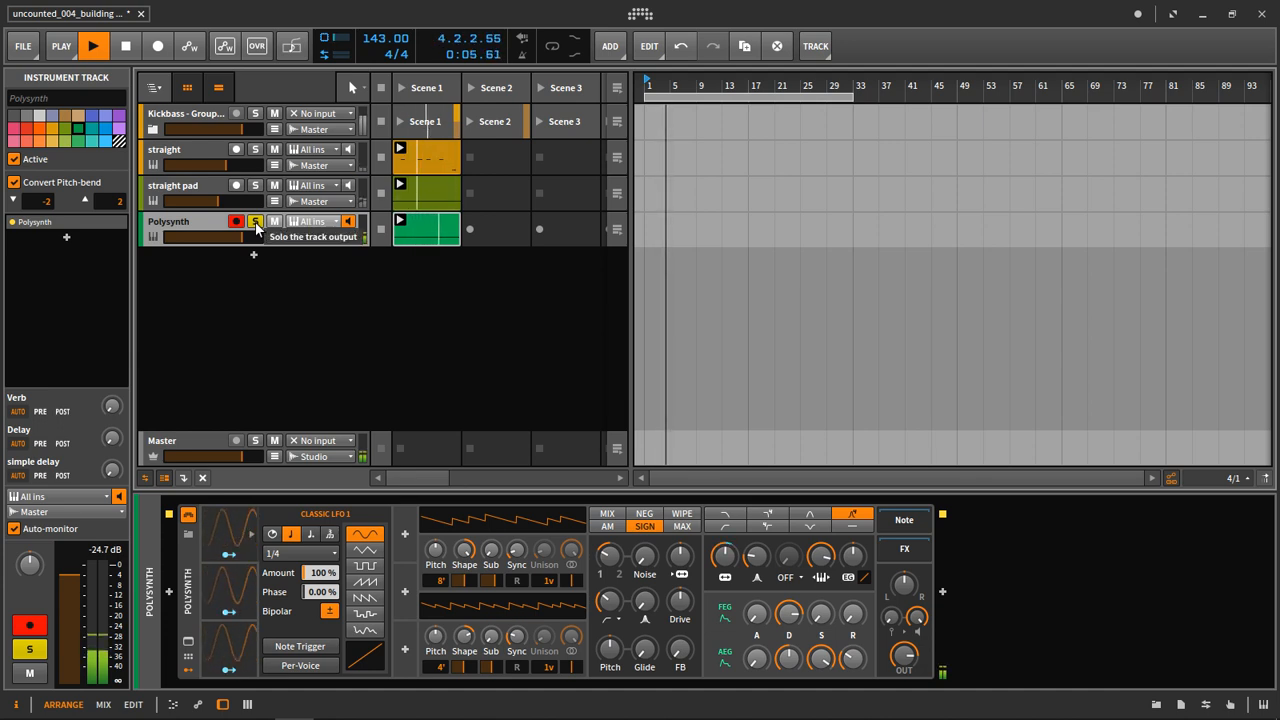
click(256, 228)
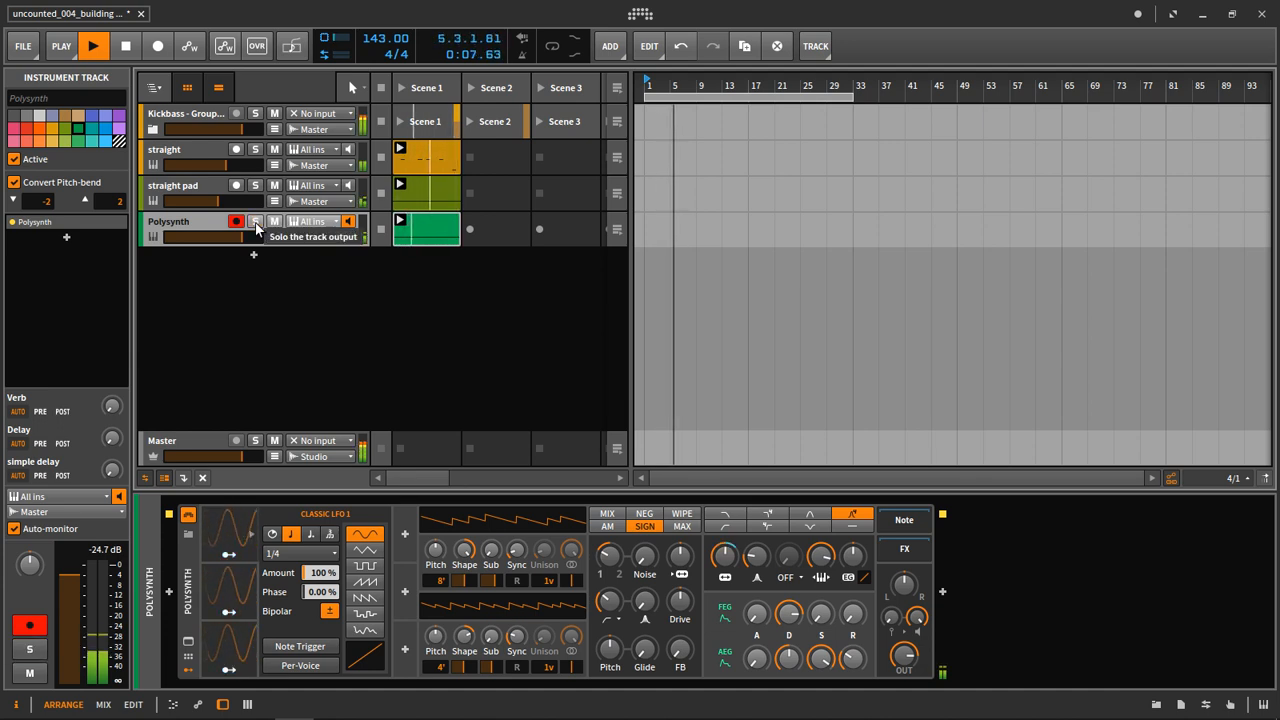
key(space)
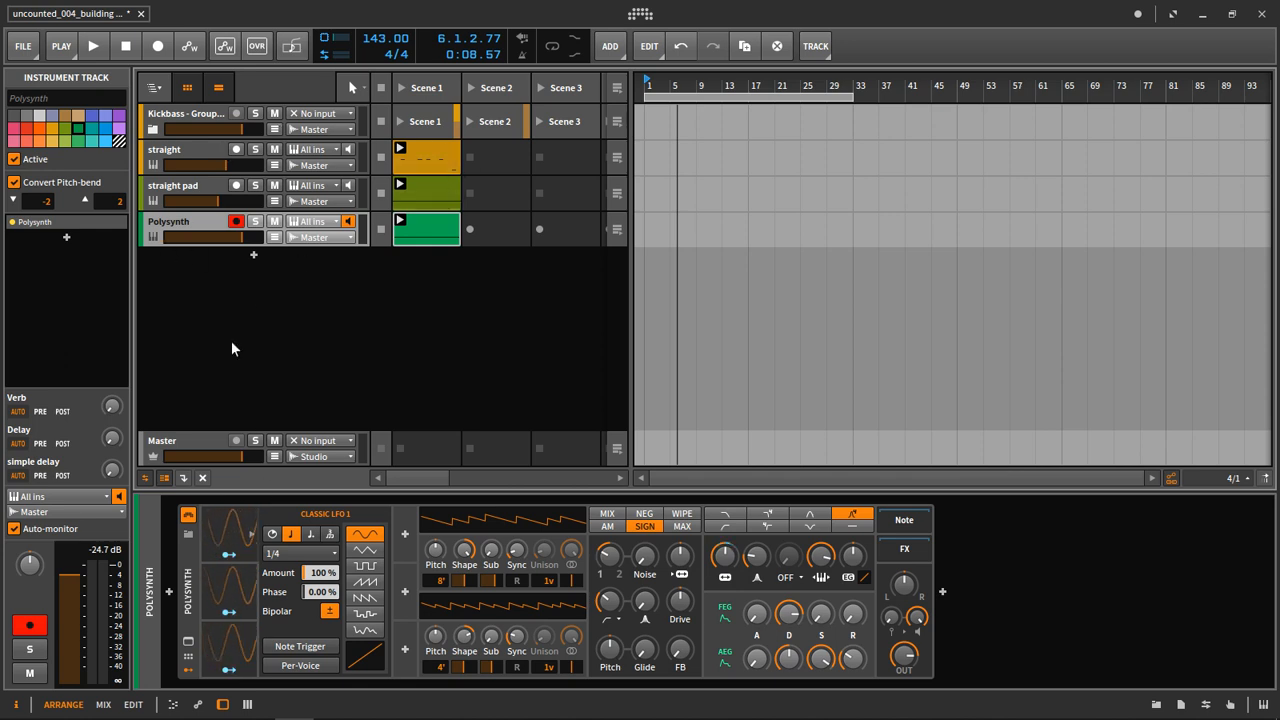
- Switch Classic LFO 1 to dotted timing and set its rate to 1/8 during playback
click(312, 538)
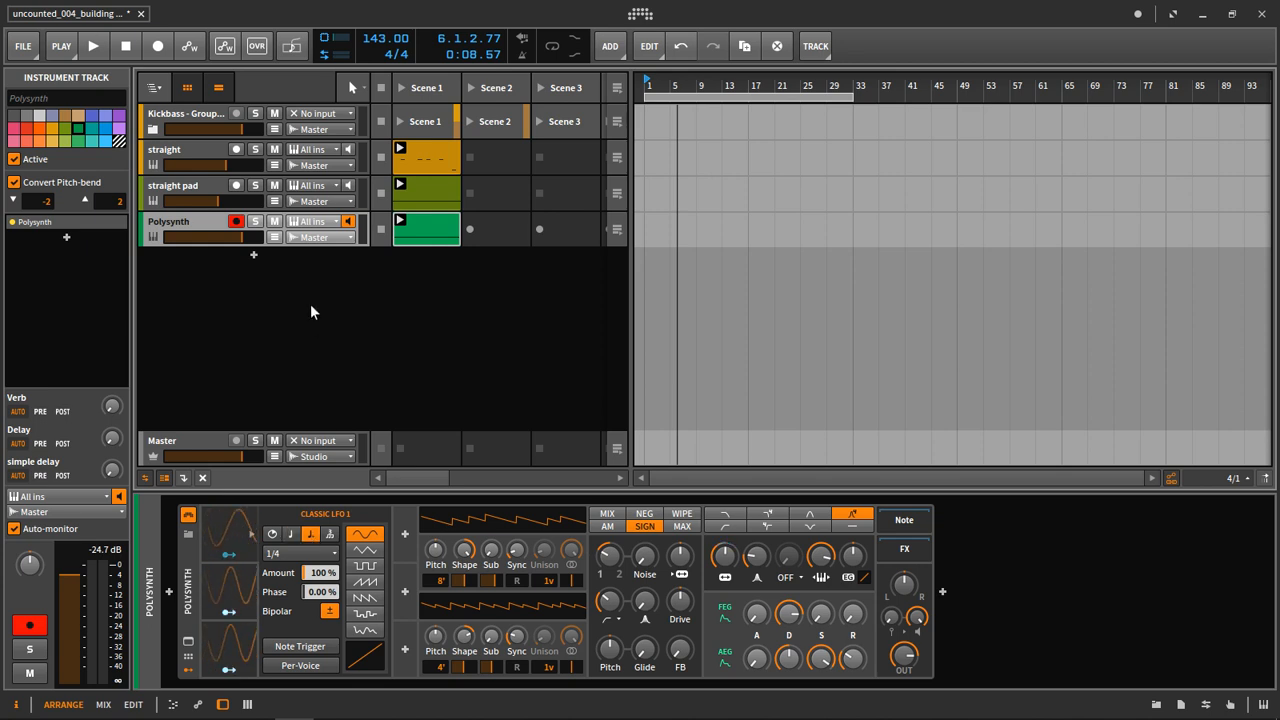
key(space)
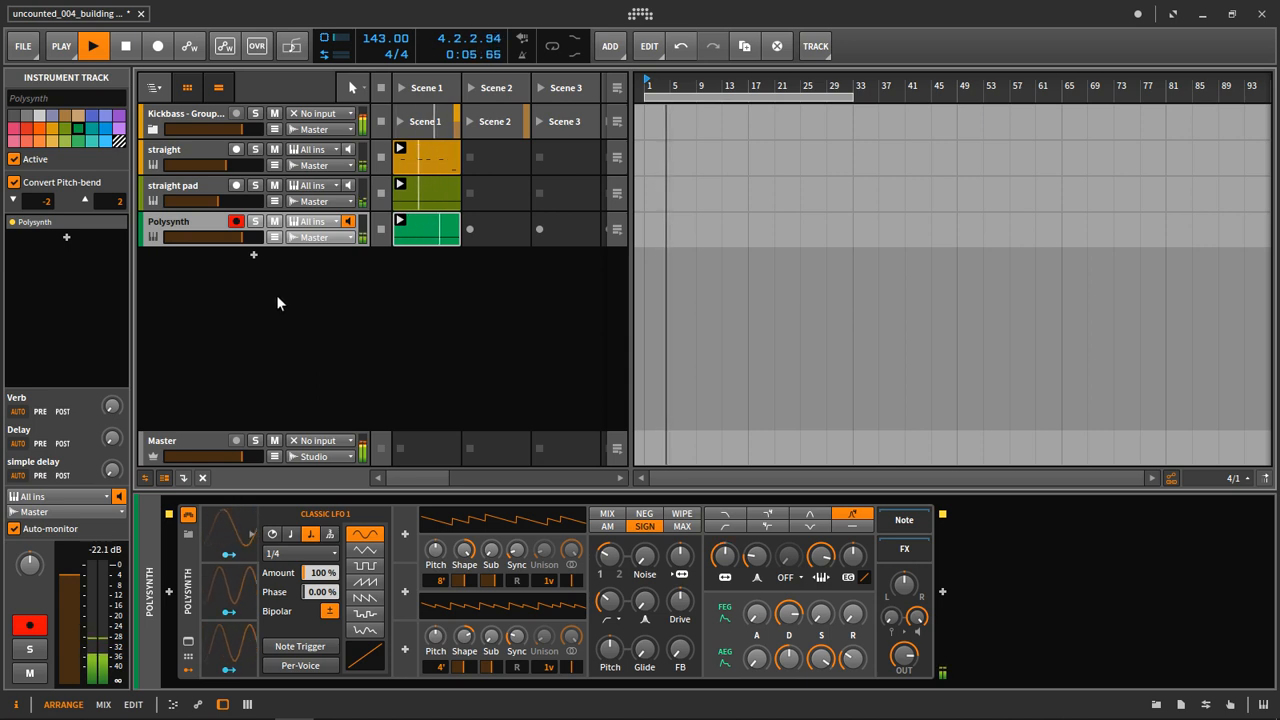
click(297, 553)
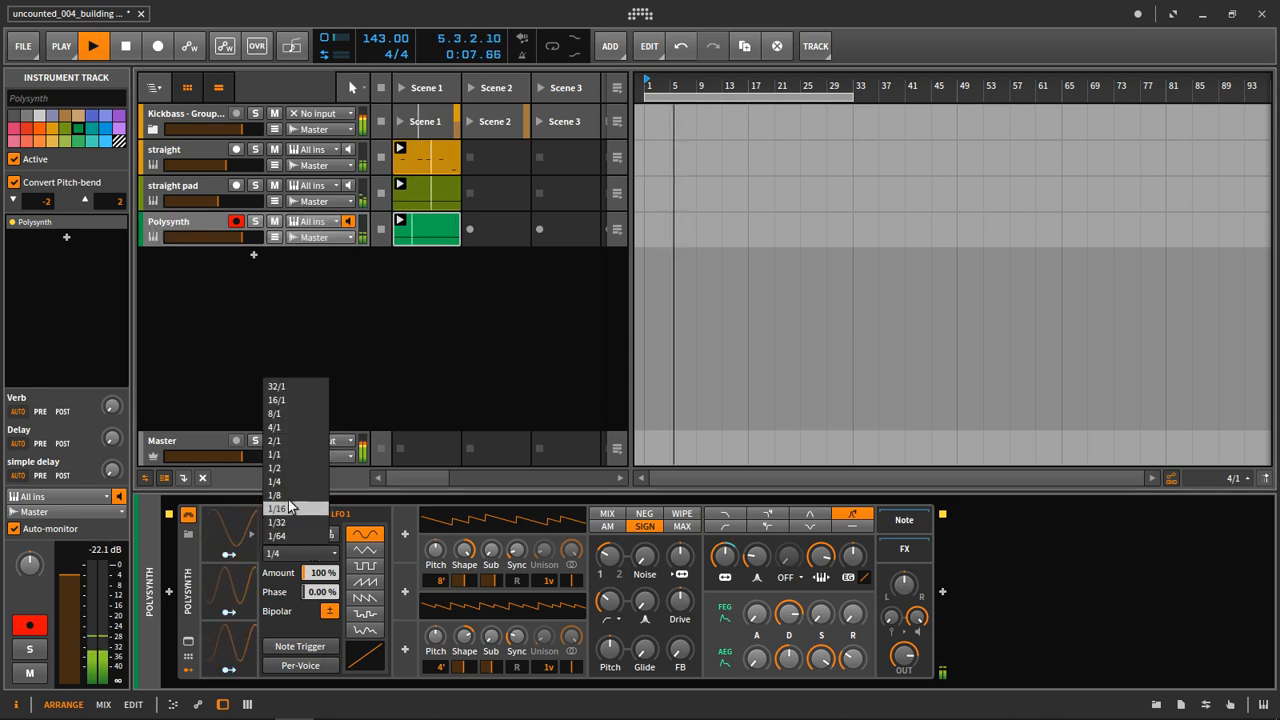
click(282, 495)
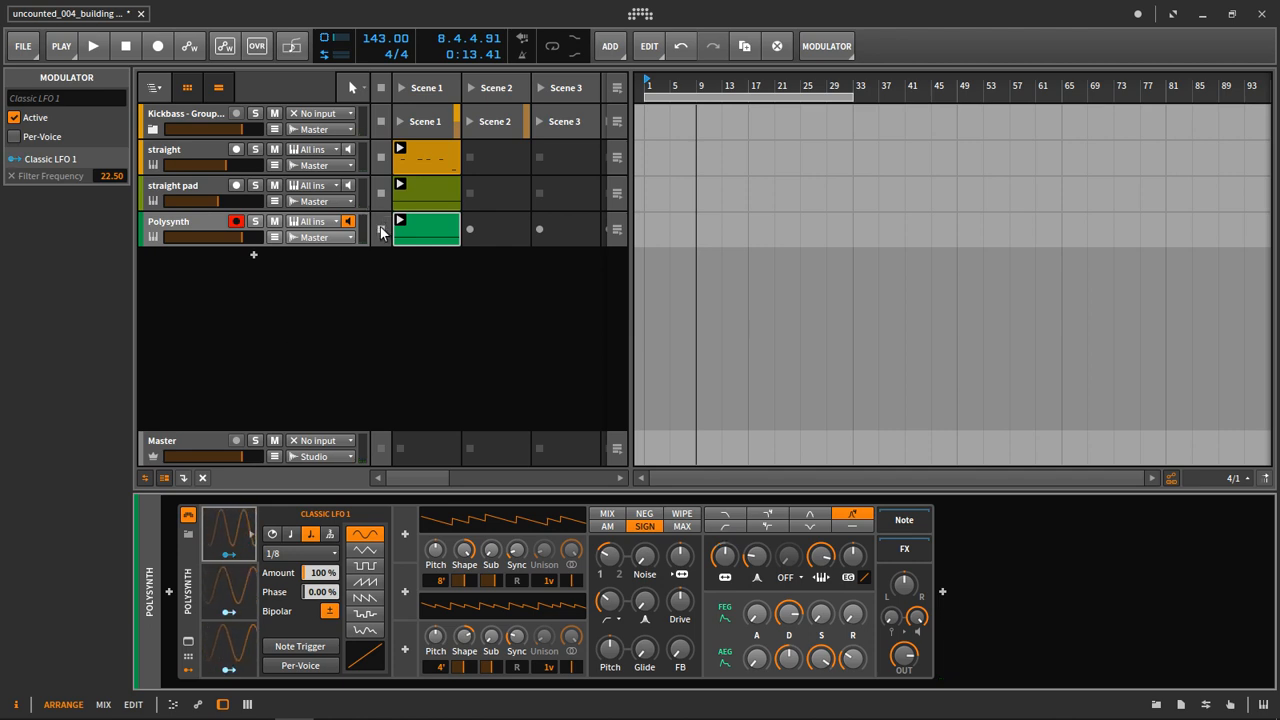
- Return Classic LFO 1 to regular, undotted note timing and audition all the layers together
click(288, 535)
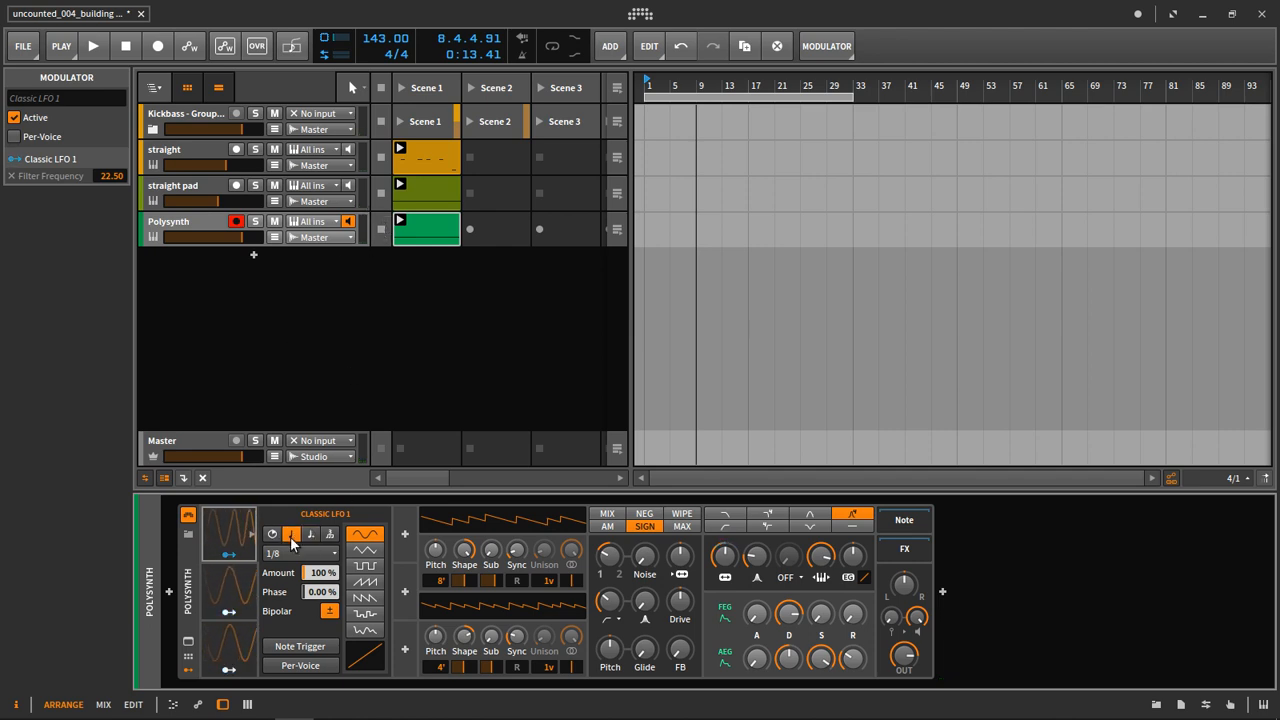
key(space)
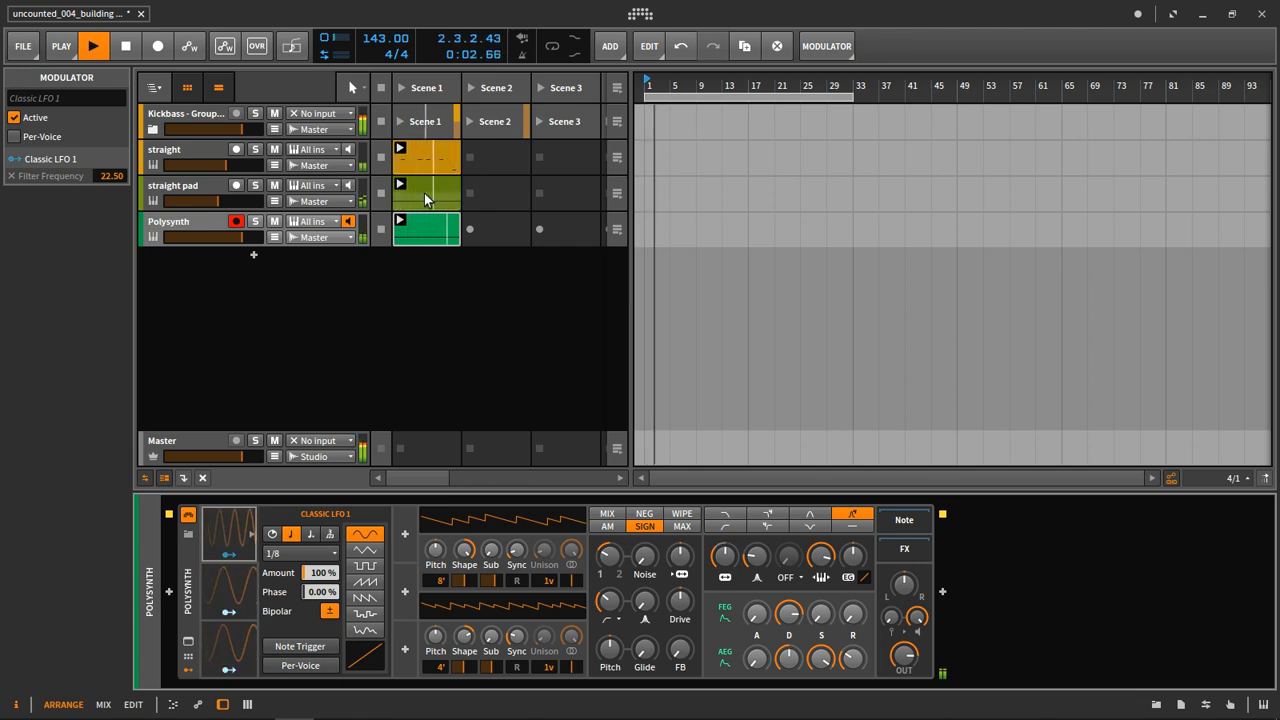
key(space)
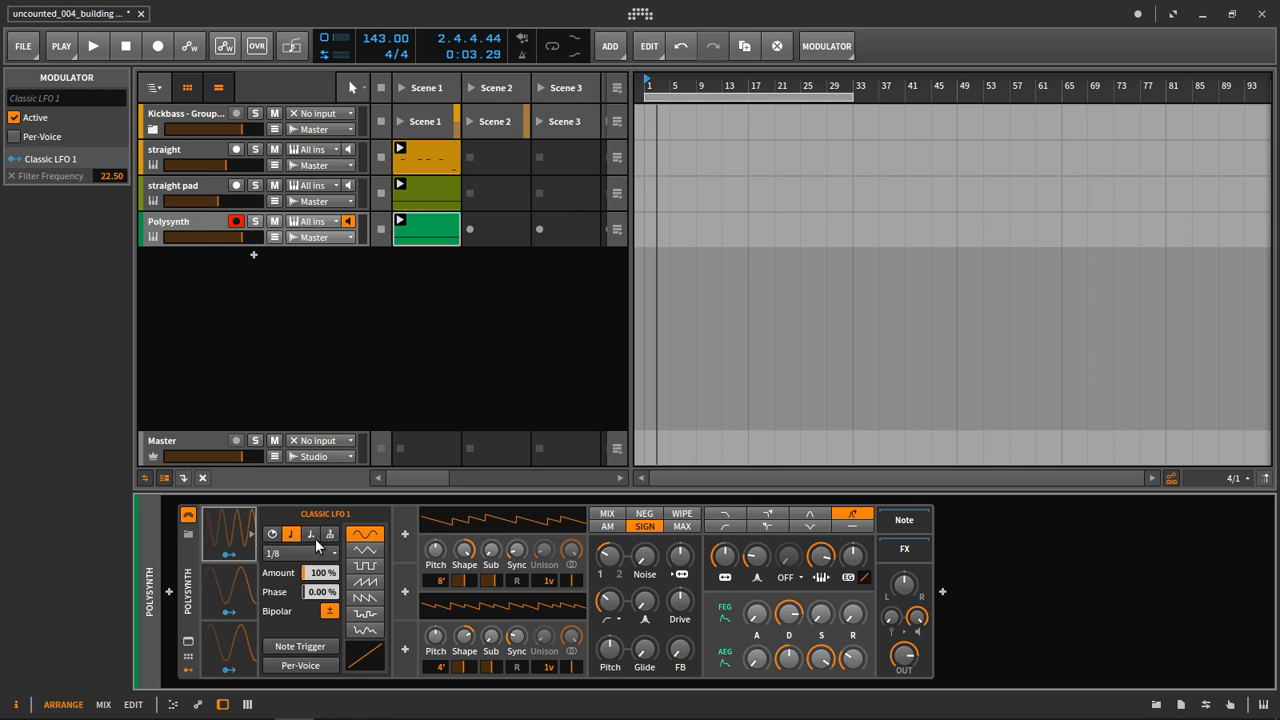
- Play the layers, switch the Polysynth's Classic LFO 1 to dotted 1/8 timing, and stop playback after listening
click(218, 228)
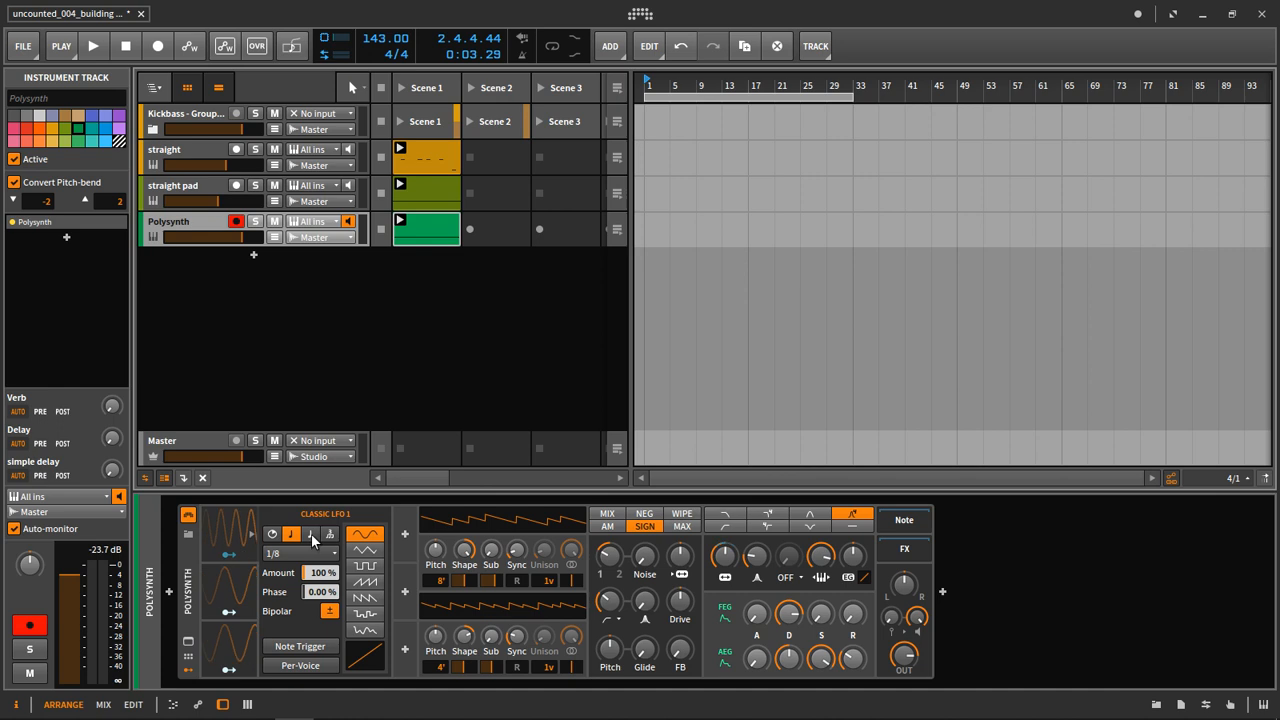
key(space)
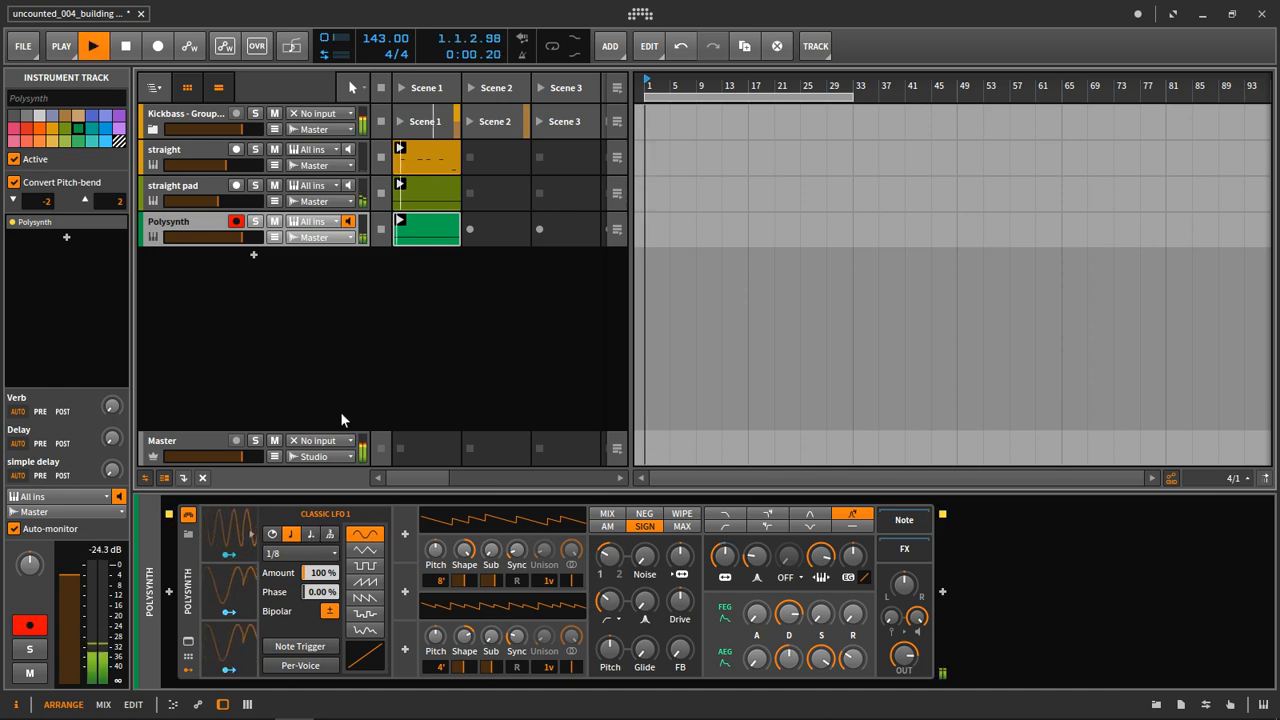
click(311, 534)
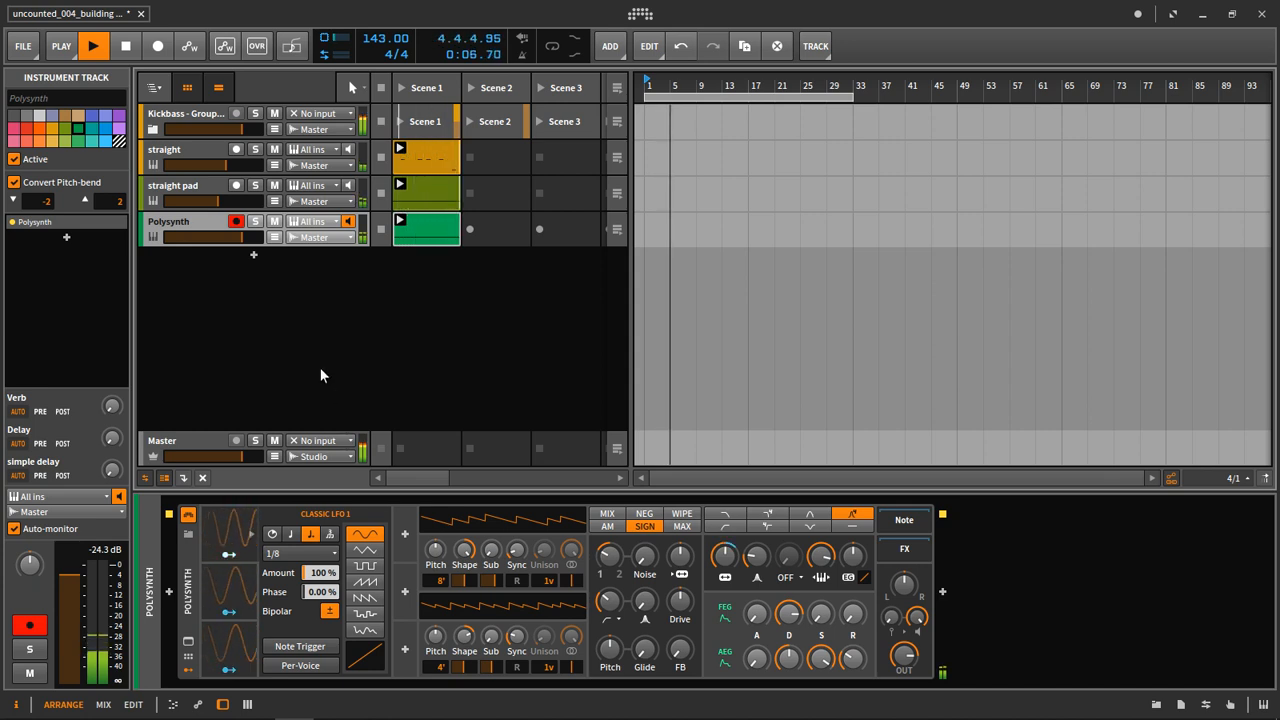
key(space)
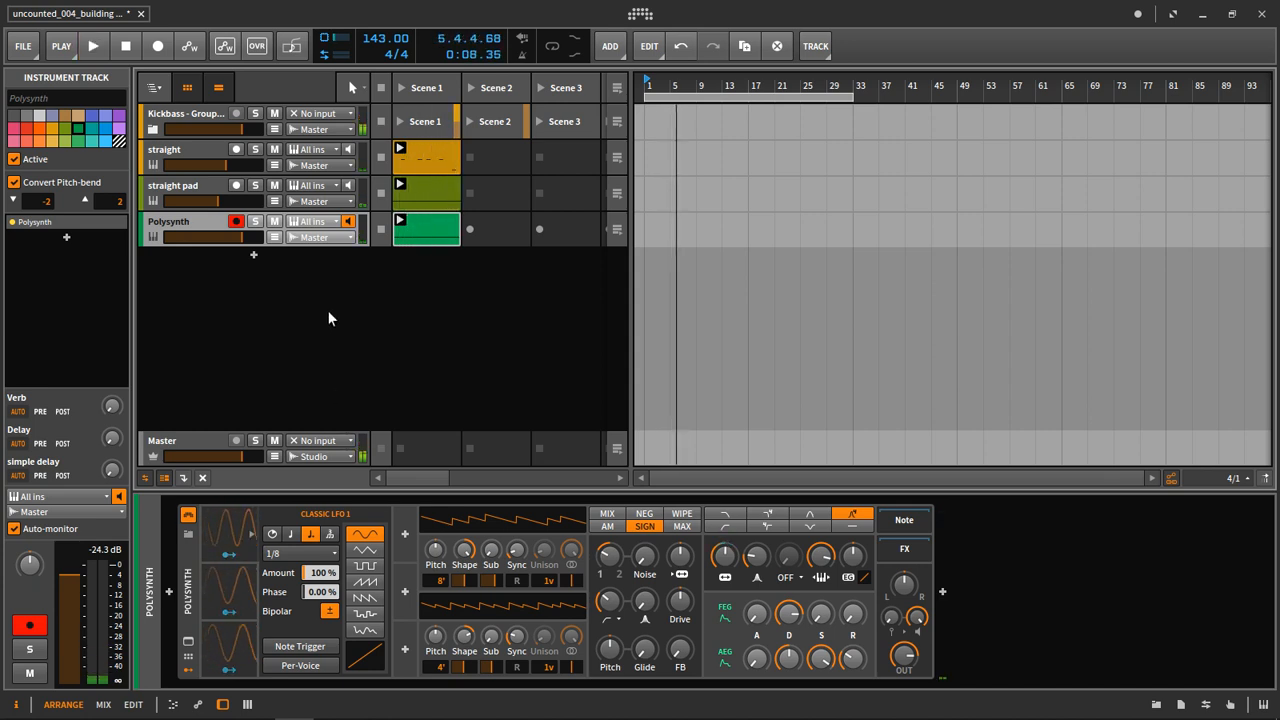
- Raise the third Polysynth device's output level while all the layers play, and stop playback
key(space)
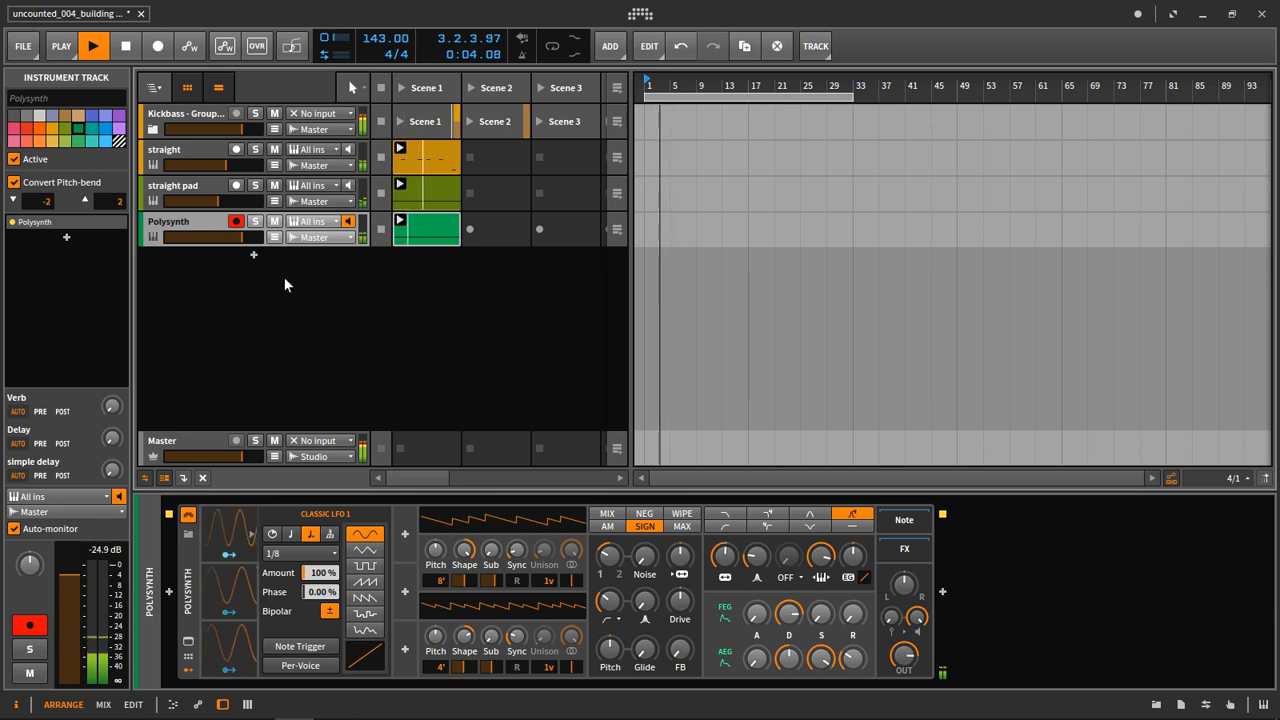
drag(907, 657, 907, 640)
key(space)
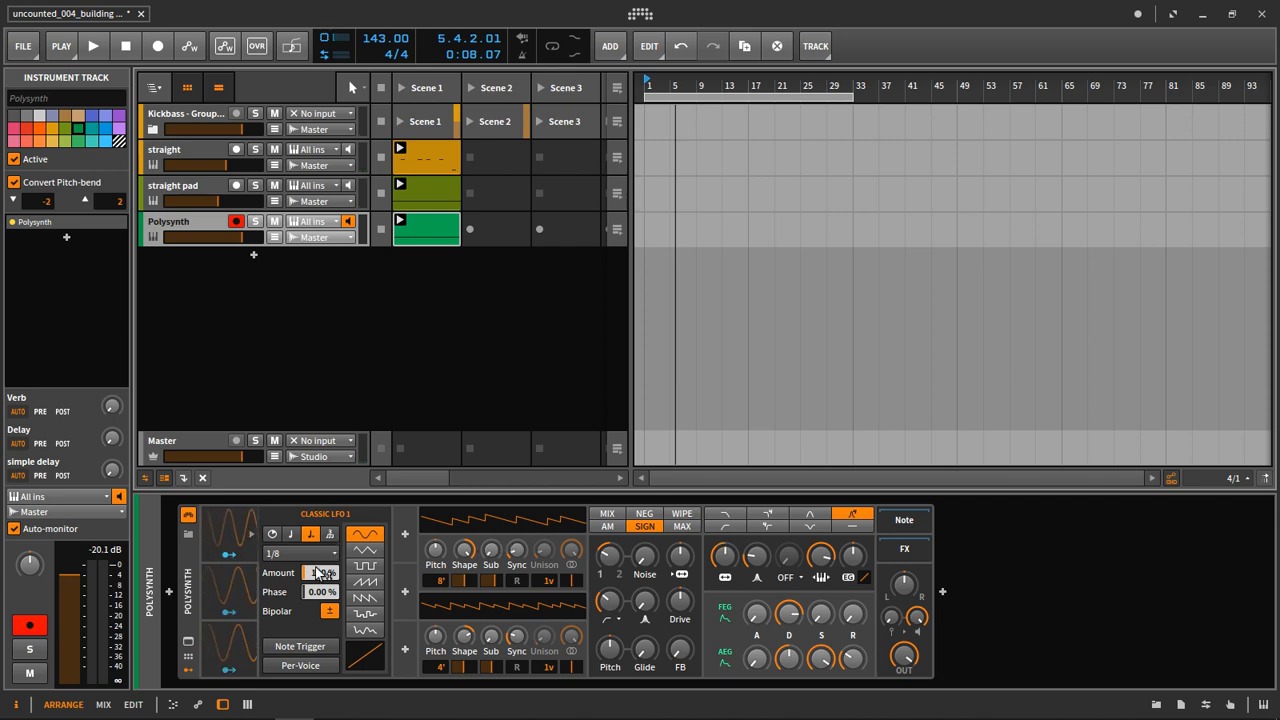
- Delete the unused Classic LFO 2 and Classic LFO 3 modulators from the Polysynth
click(230, 600)
shift+click(236, 648)
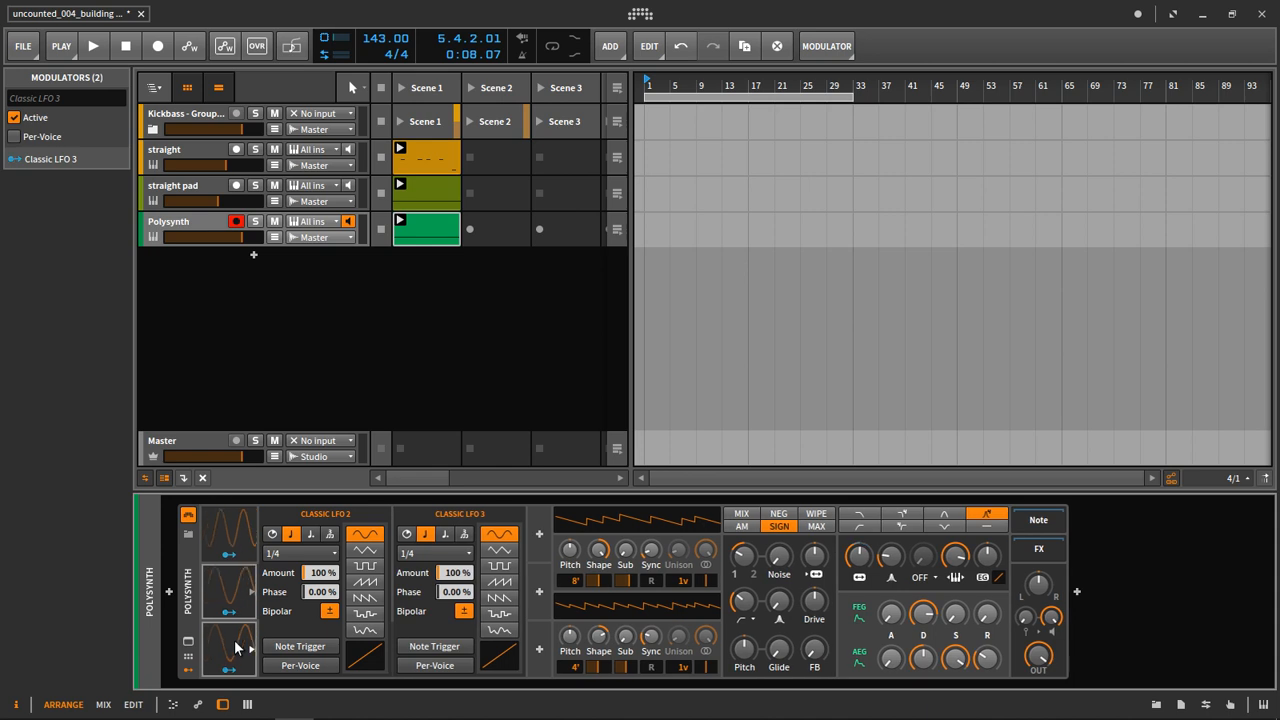
key(Delete)
- Switch the remaining Classic LFO to regular timing and back to dotted, audition all the layers, and stop playback
click(221, 528)
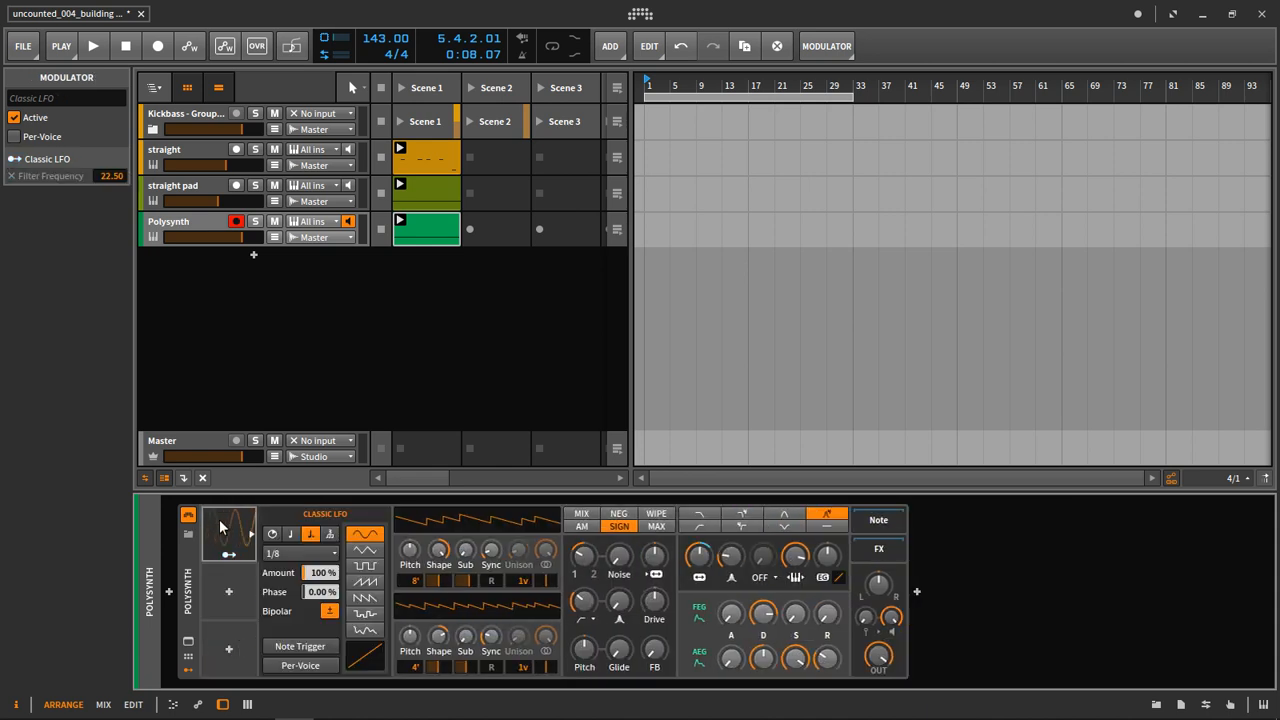
click(291, 535)
click(309, 536)
key(space)
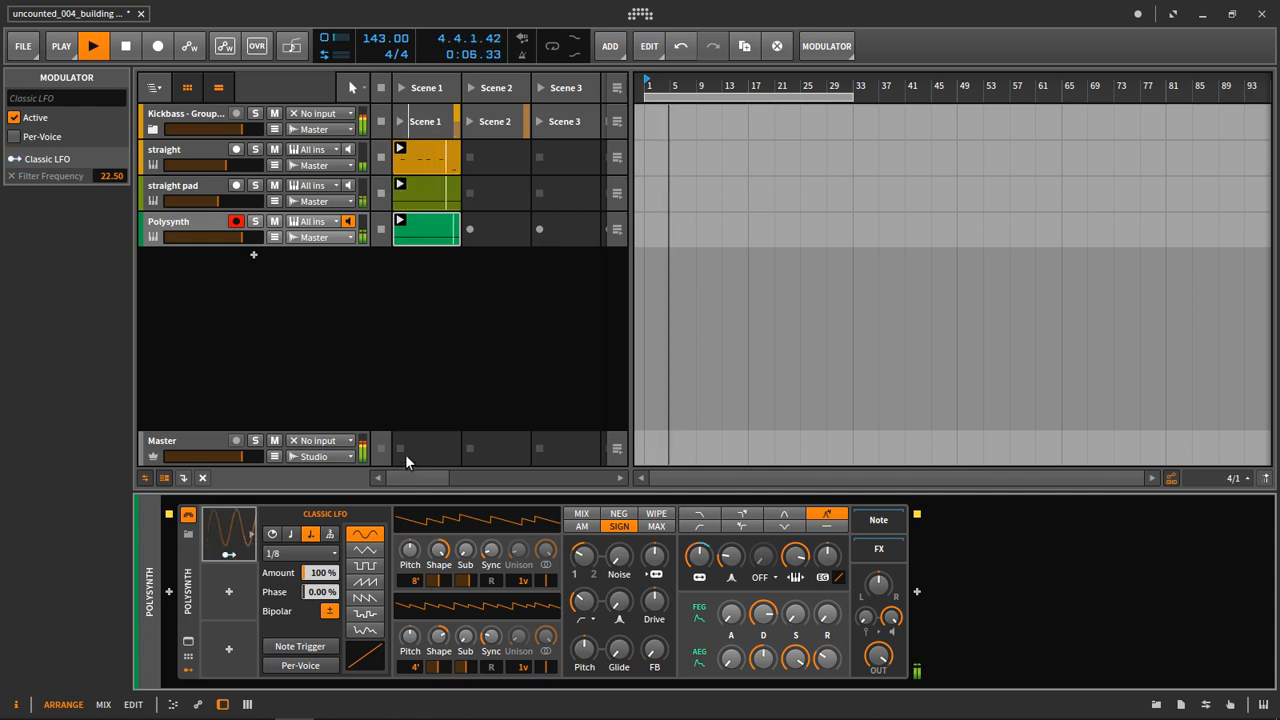
key(space)
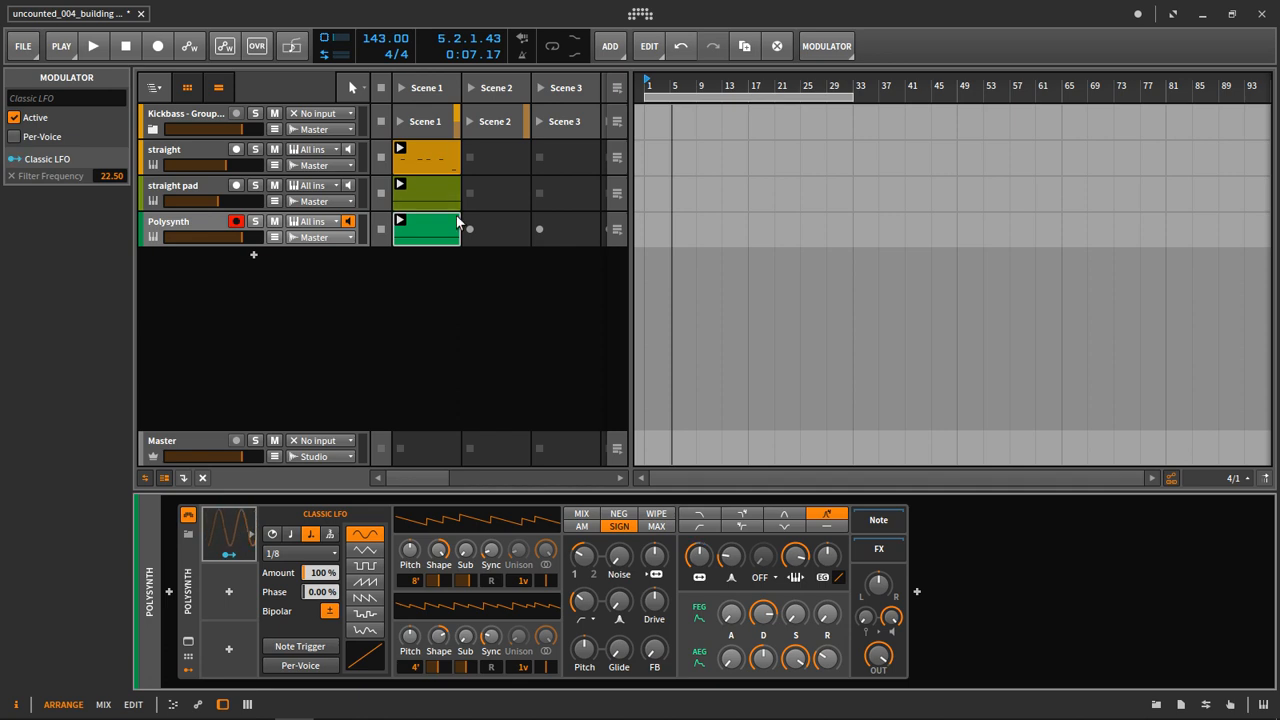
click(433, 322)
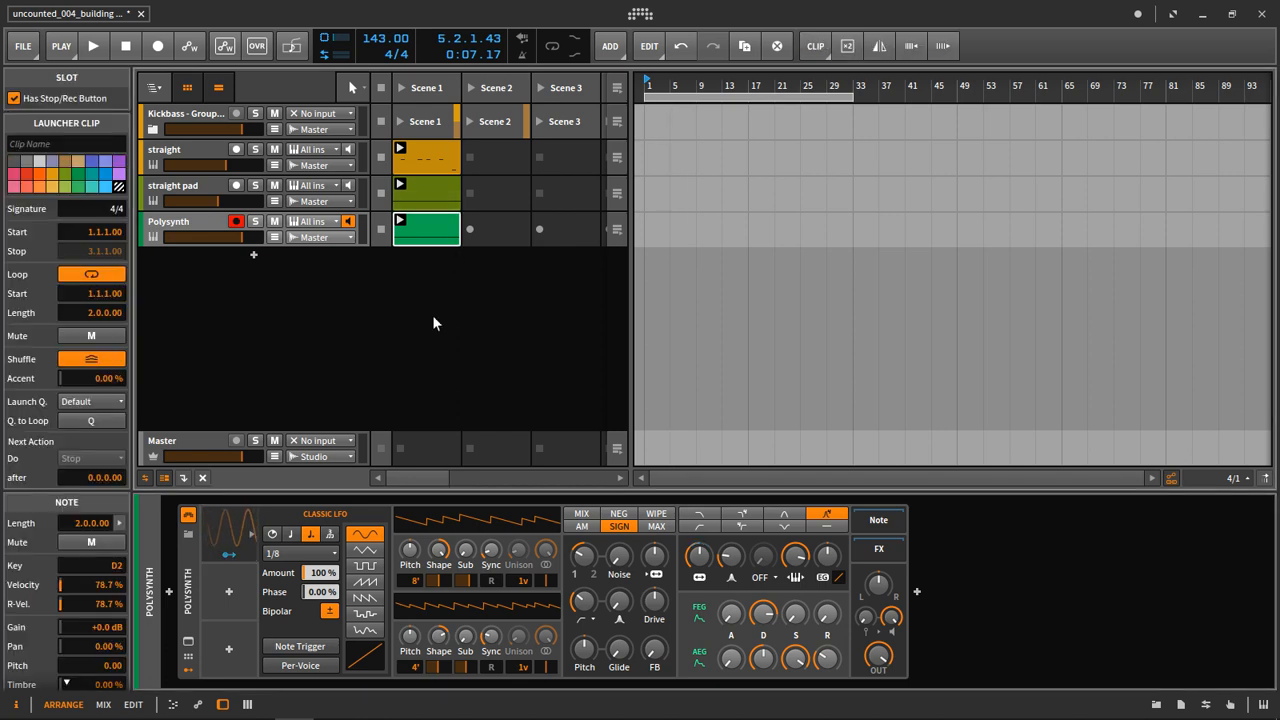